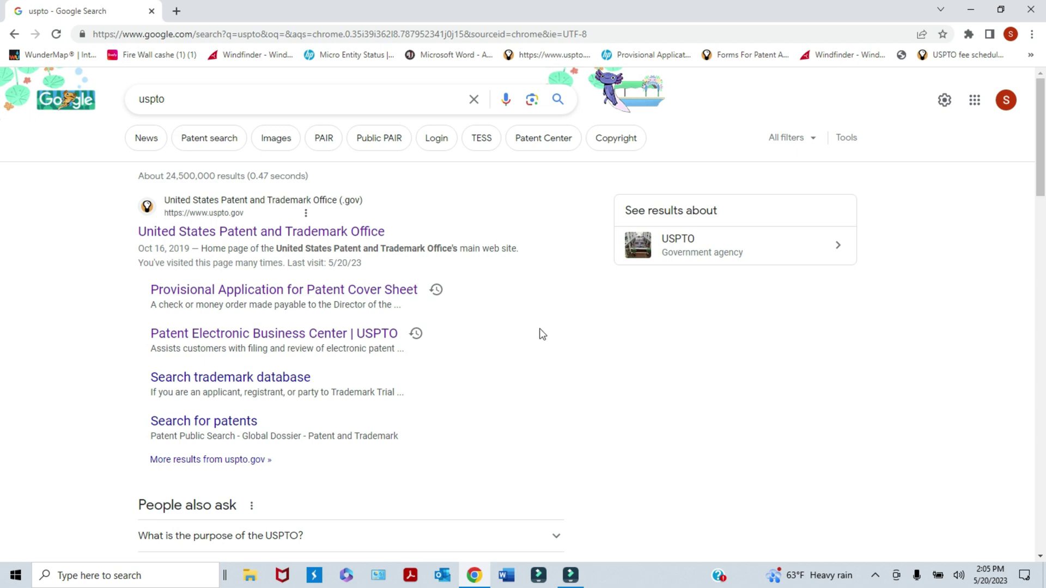
- Open uspto.gov from the first Google result and go to its Patents page
click(218, 234)
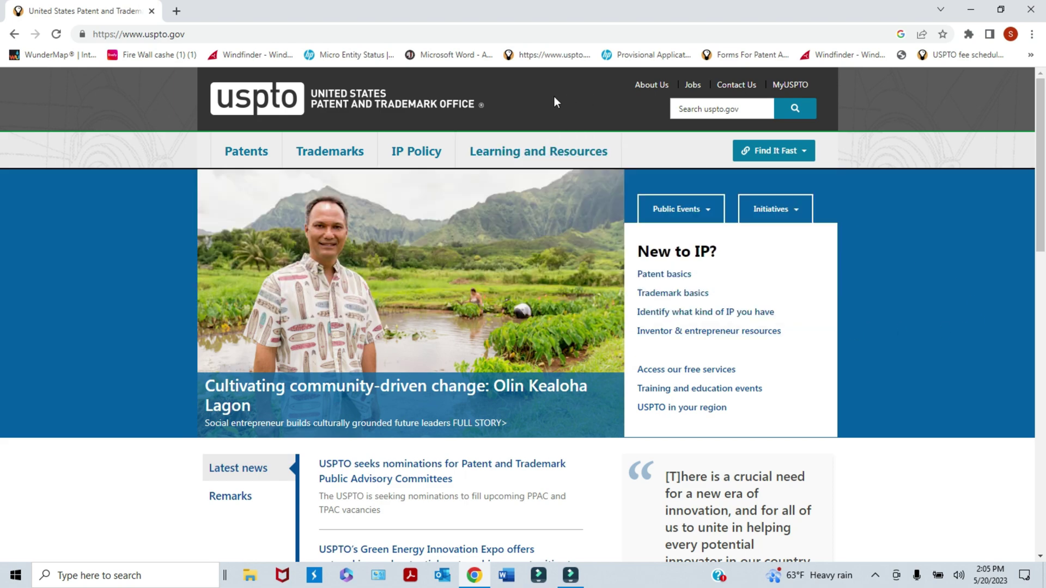
mouse_move(345, 157)
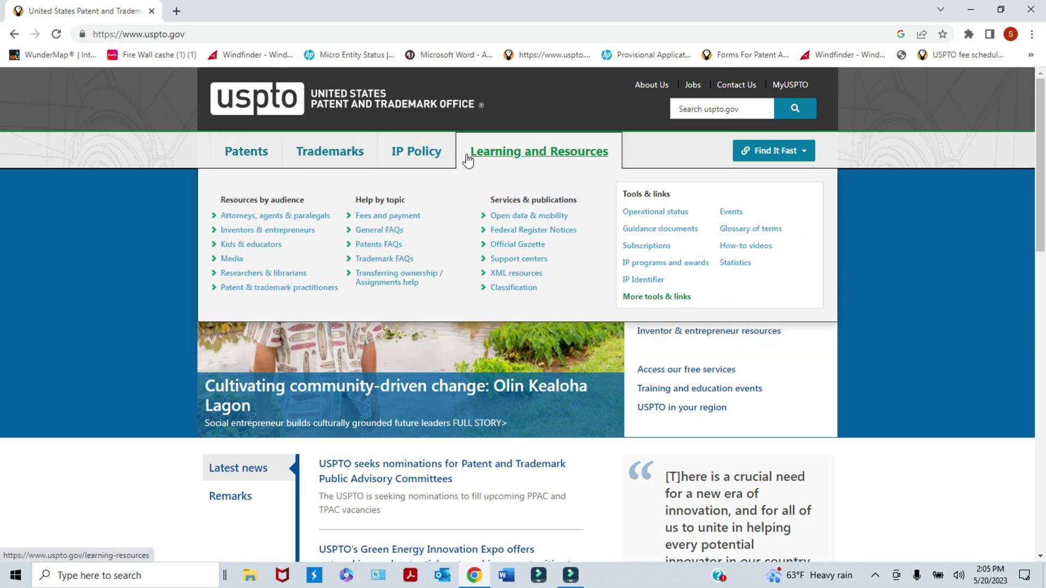
mouse_move(428, 156)
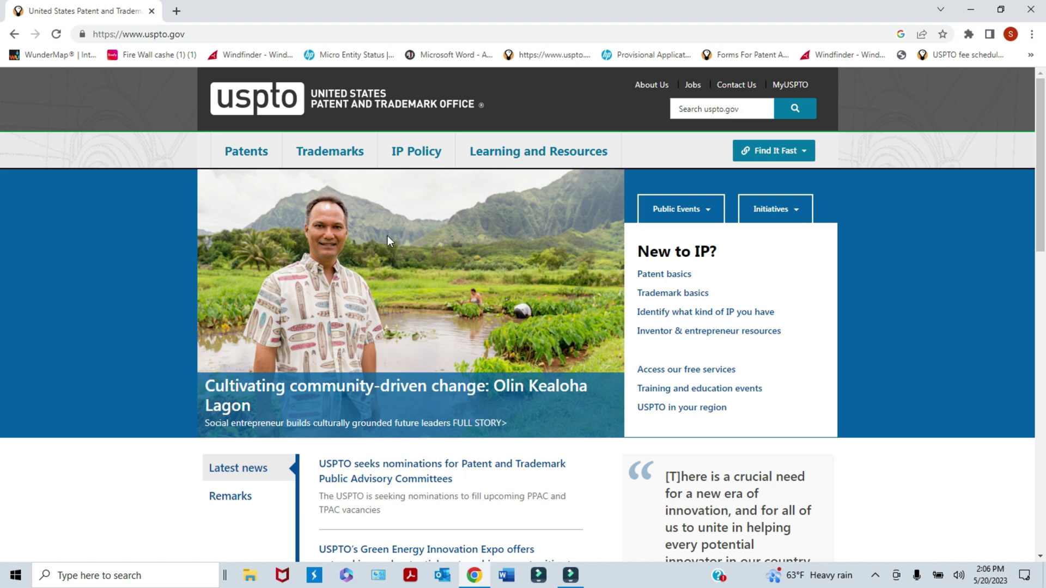
mouse_move(260, 157)
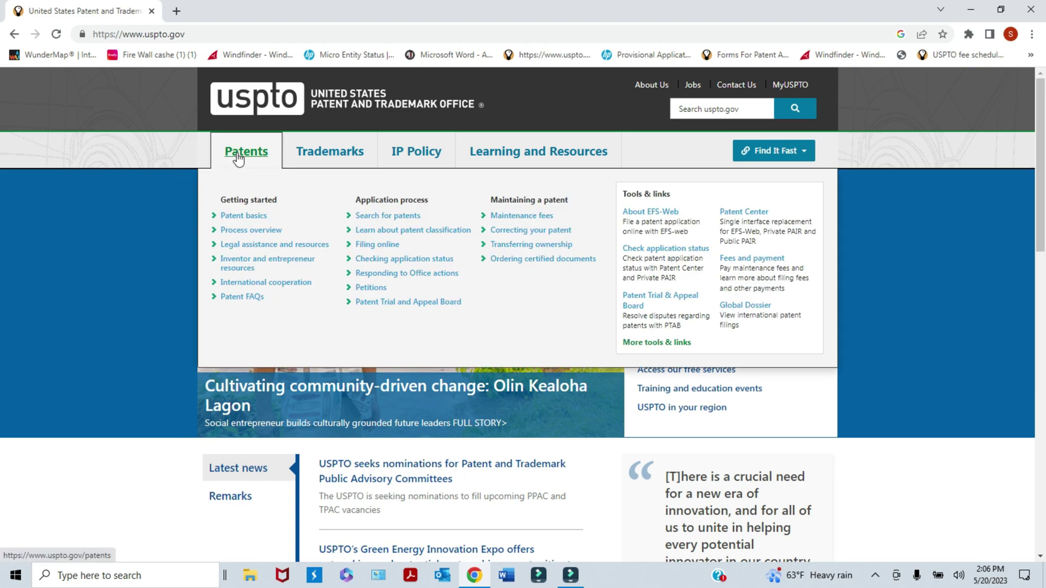
click(237, 157)
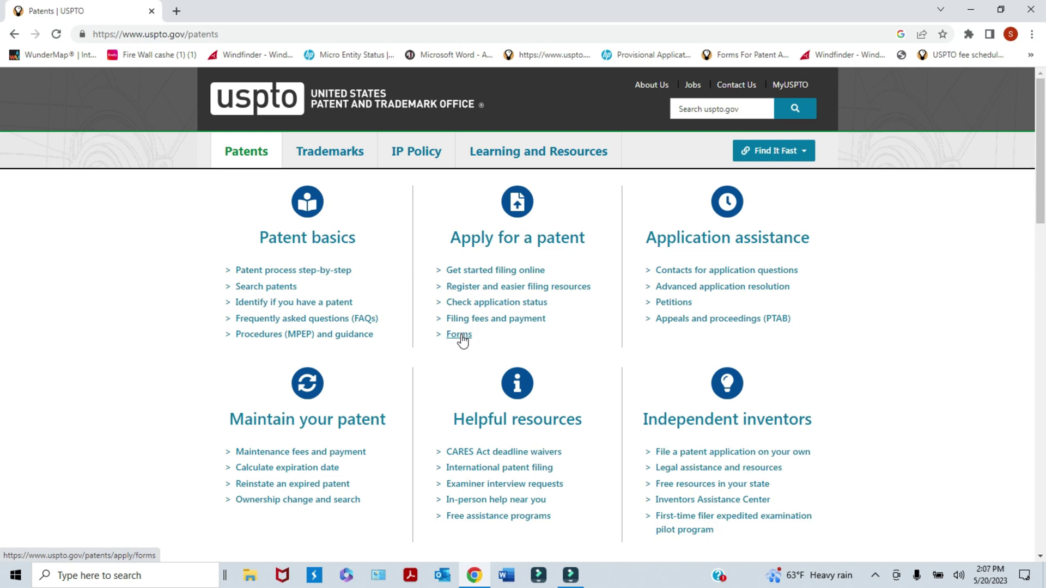
- Open the Forms list under Apply for a patent and scroll down to the Fees table
click(461, 338)
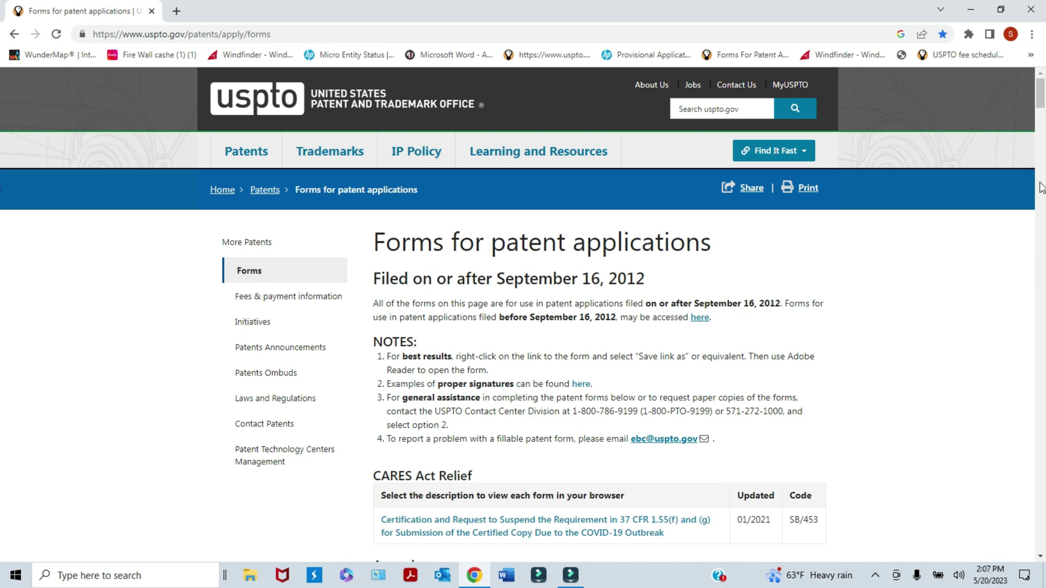
scroll(1042, 118, down, 3)
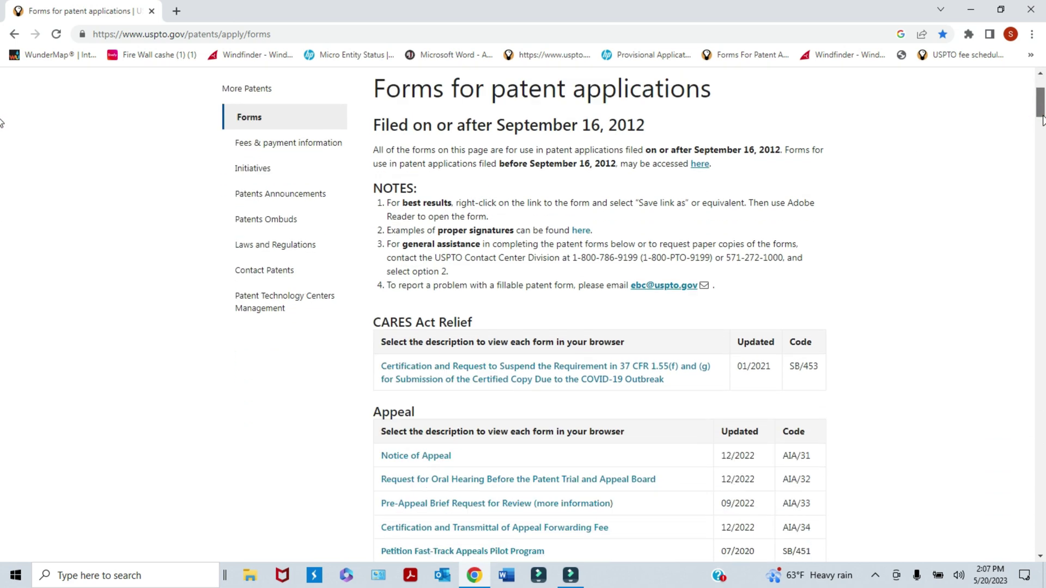
drag(1042, 117, 1041, 181)
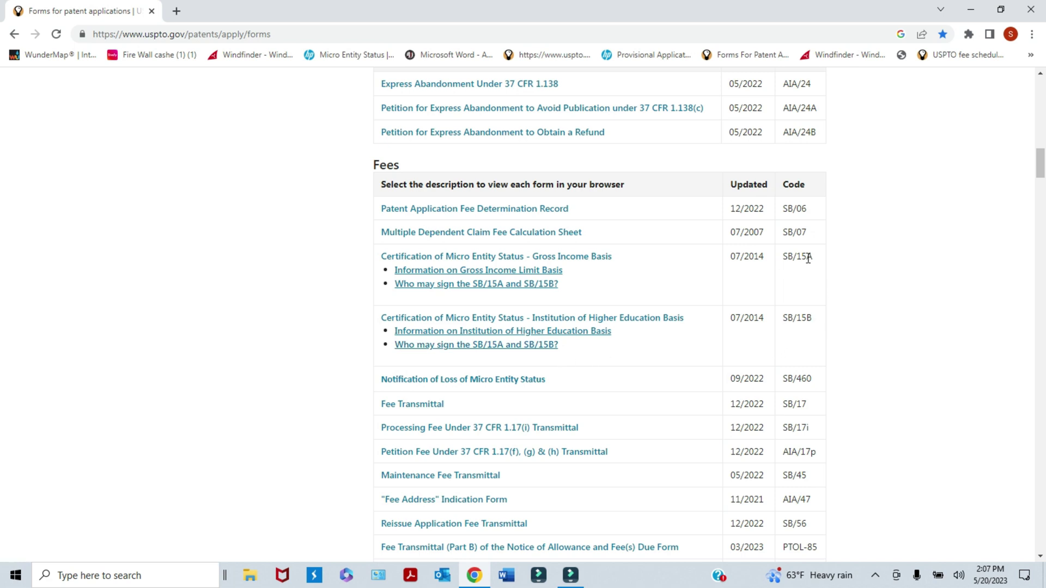
- Open the SB/15A micro entity gross income certification PDF and scroll through it
click(536, 256)
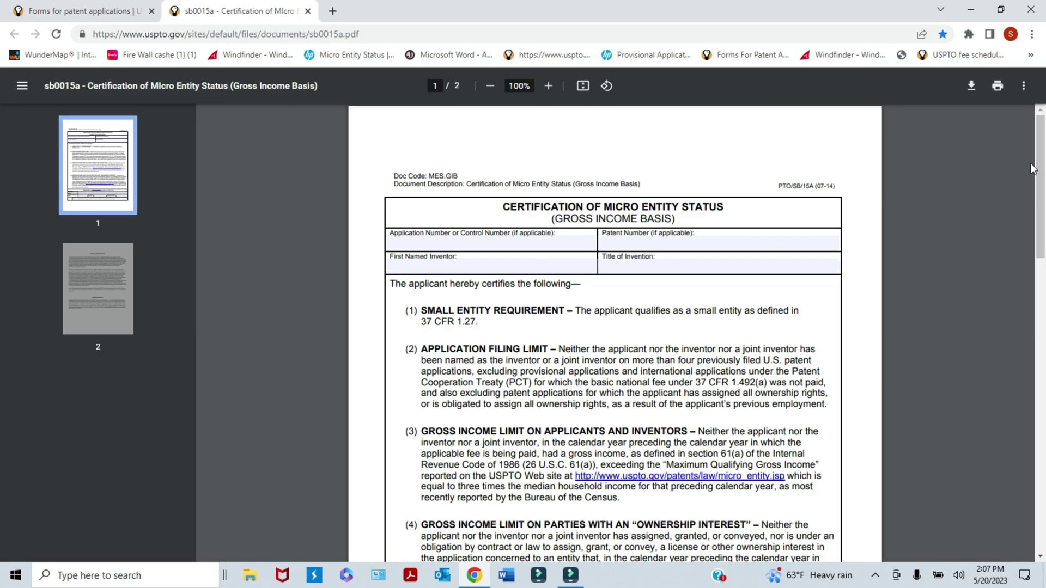
drag(1036, 163, 1038, 190)
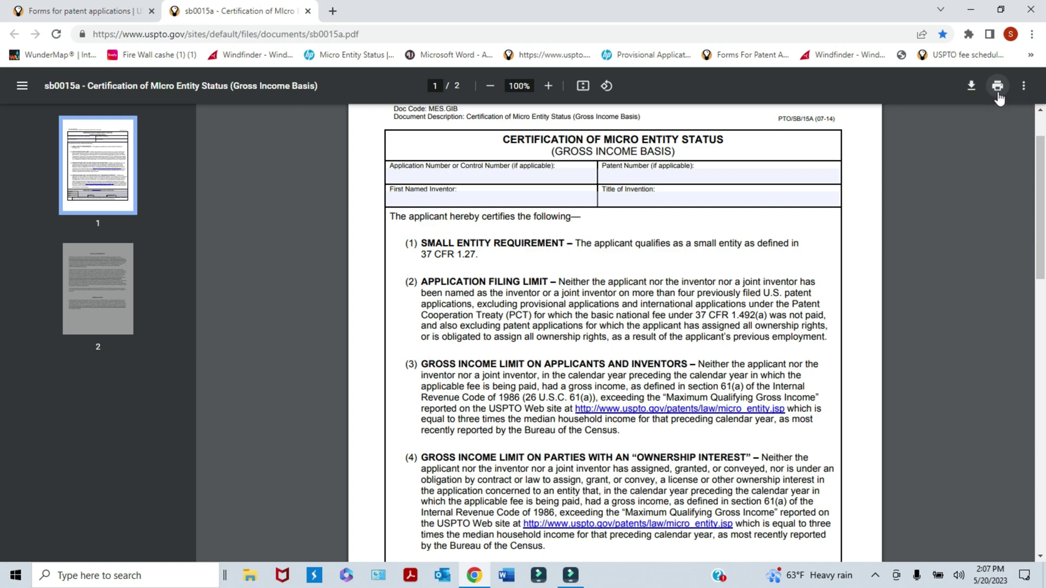
mouse_move(1037, 168)
mouse_down()
mouse_move(1035, 353)
mouse_move(1027, 269)
mouse_up()
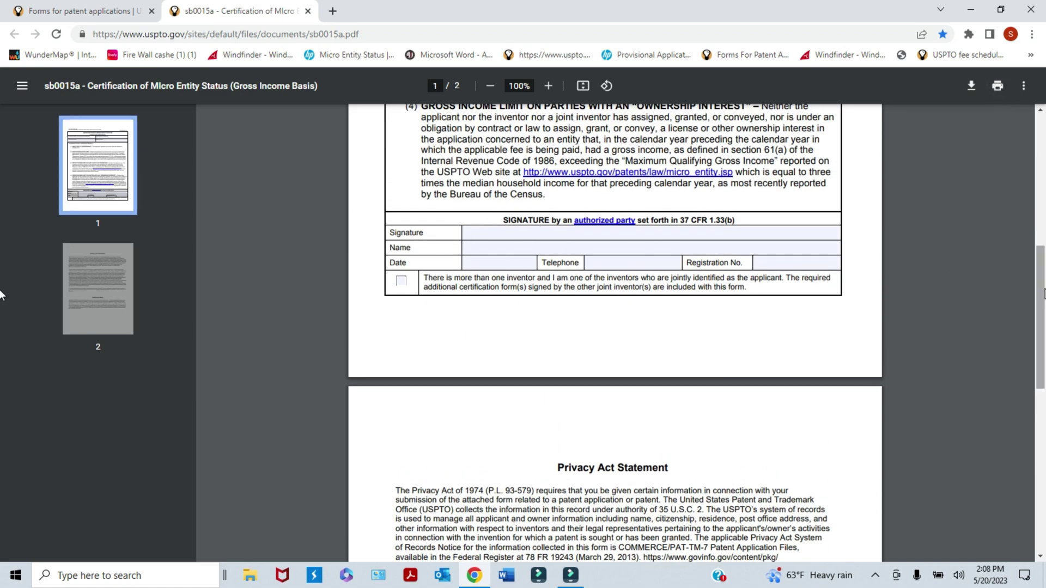
mouse_move(1042, 293)
mouse_down()
mouse_move(1044, 256)
mouse_move(1042, 277)
mouse_up()
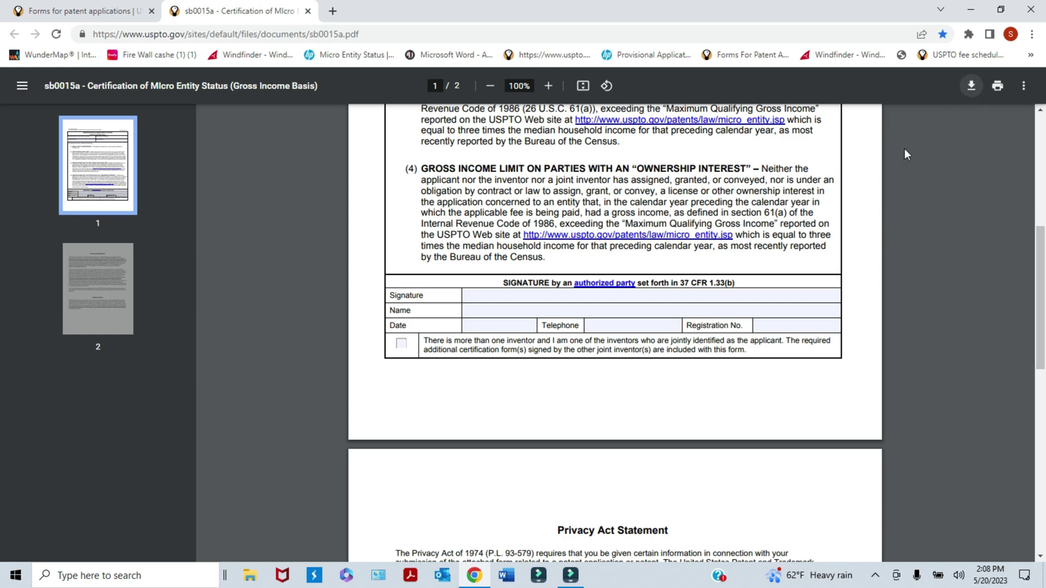
- Try the certification's Signature field, review the rest of the form, and close the PDF
click(473, 296)
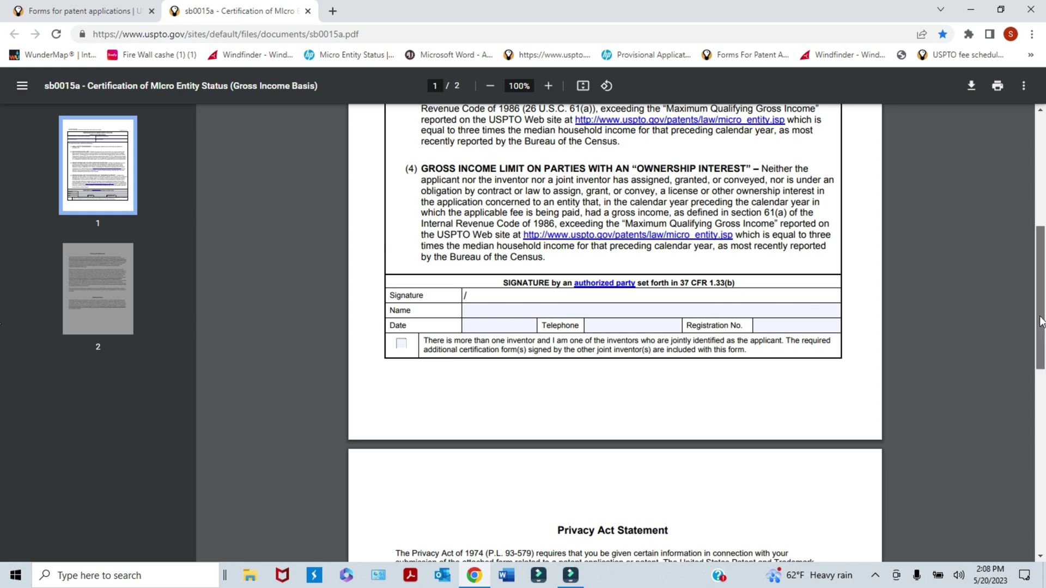
drag(1042, 317, 1045, 202)
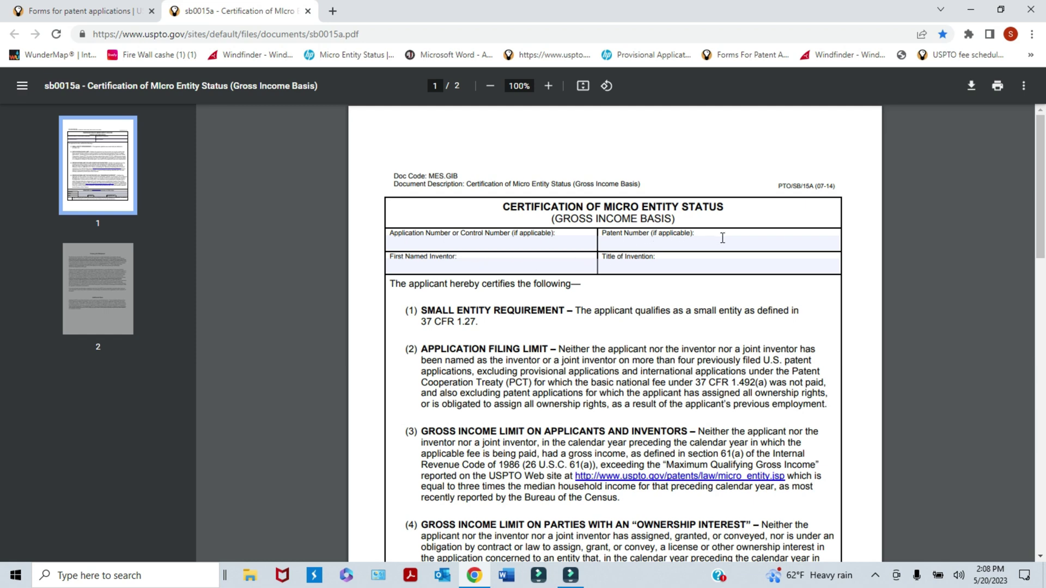
scroll(1041, 229, down, 1)
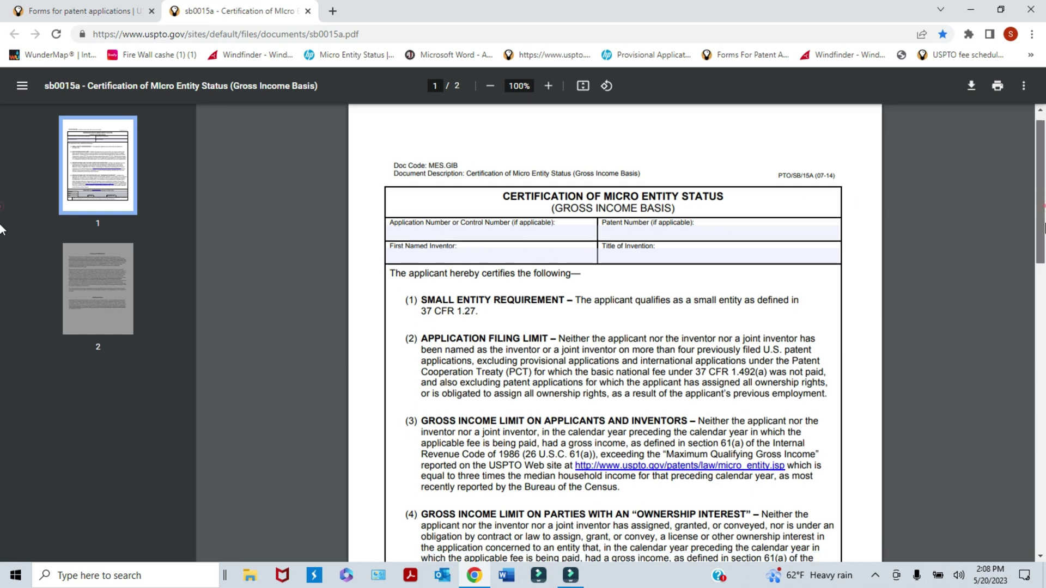
scroll(630, 174, down, 3)
scroll(629, 174, up, 1)
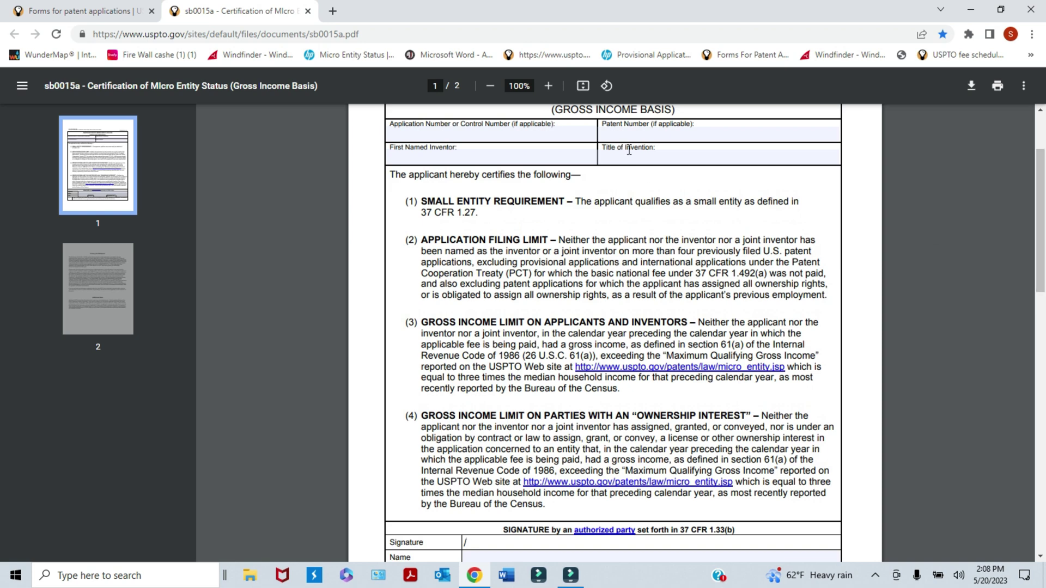
scroll(1041, 242, down, 2)
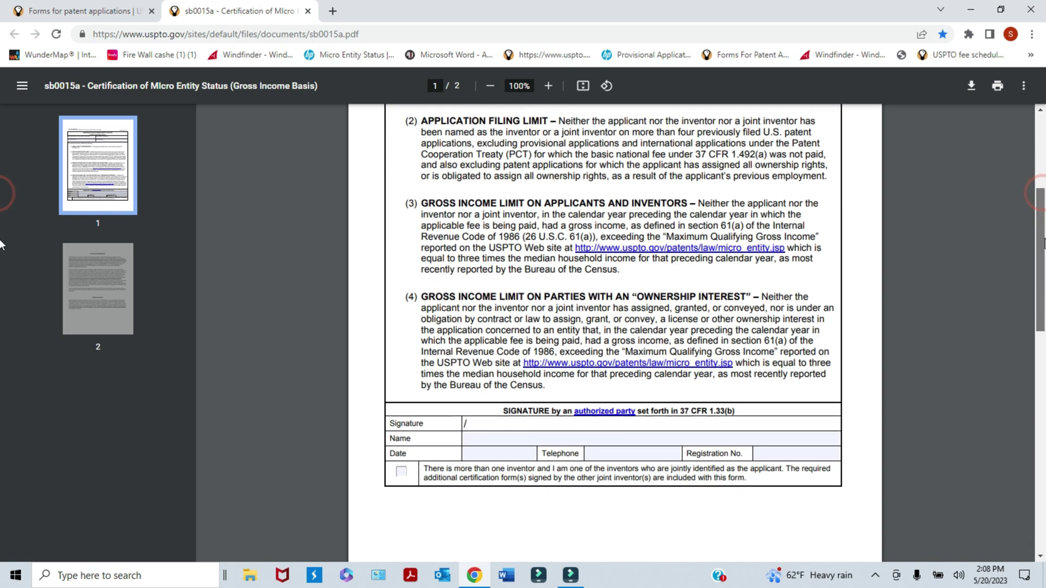
scroll(1044, 243, down, 3)
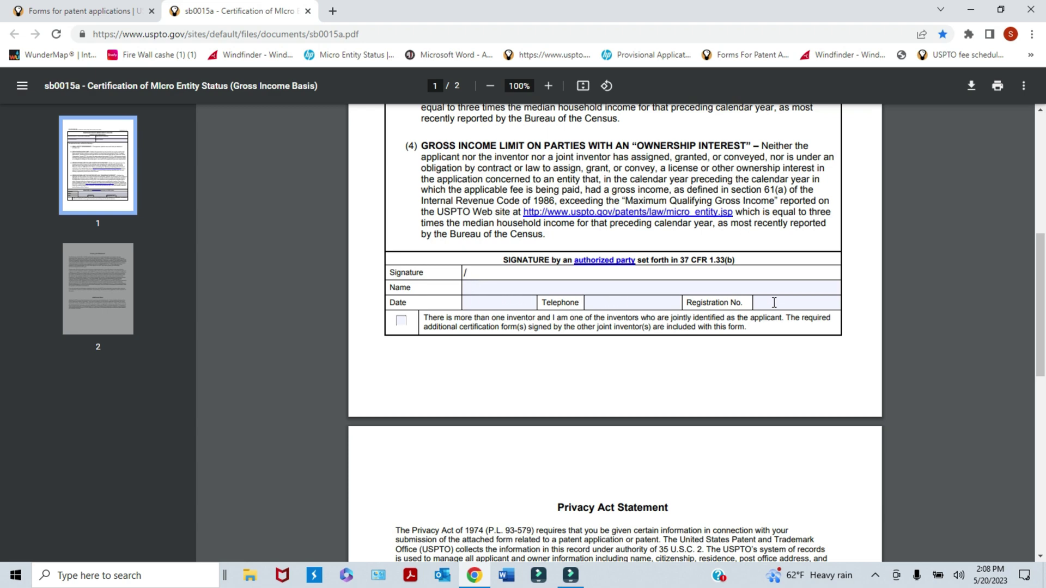
scroll(0, 309, down, 2)
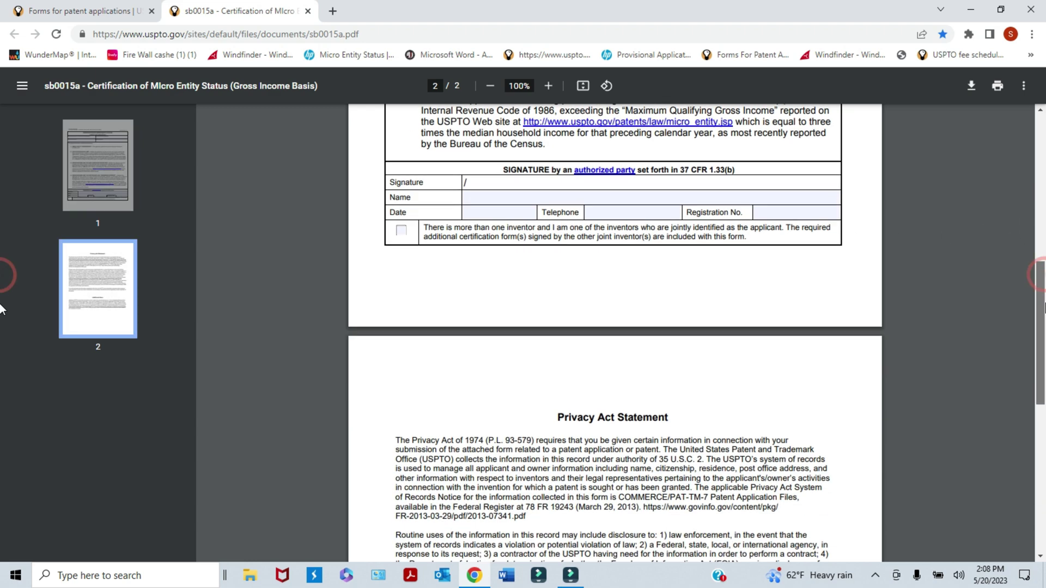
scroll(0, 305, up, 1)
scroll(0, 301, up, 1)
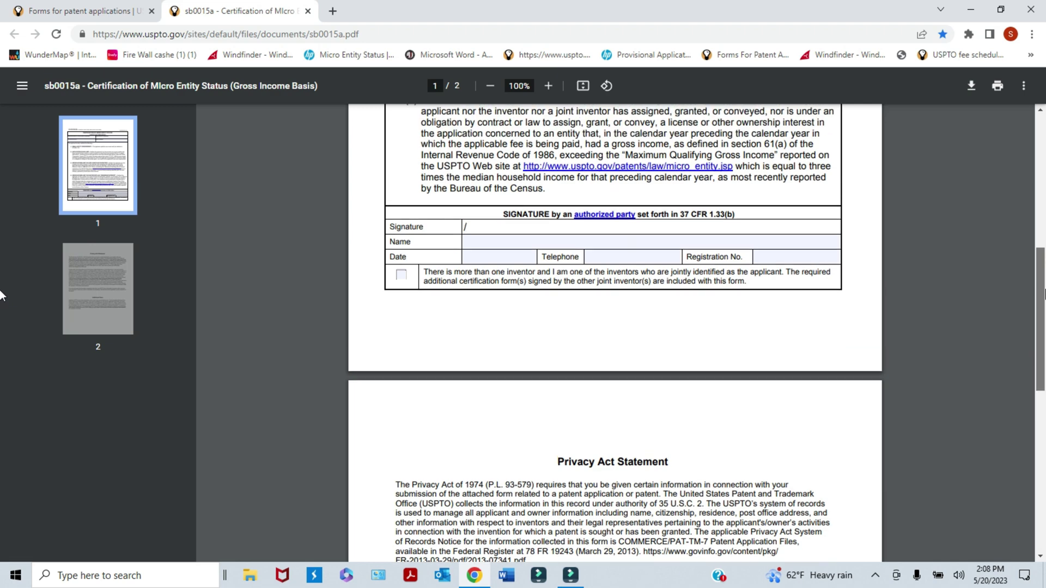
scroll(0, 295, up, 1)
scroll(2, 276, up, 1)
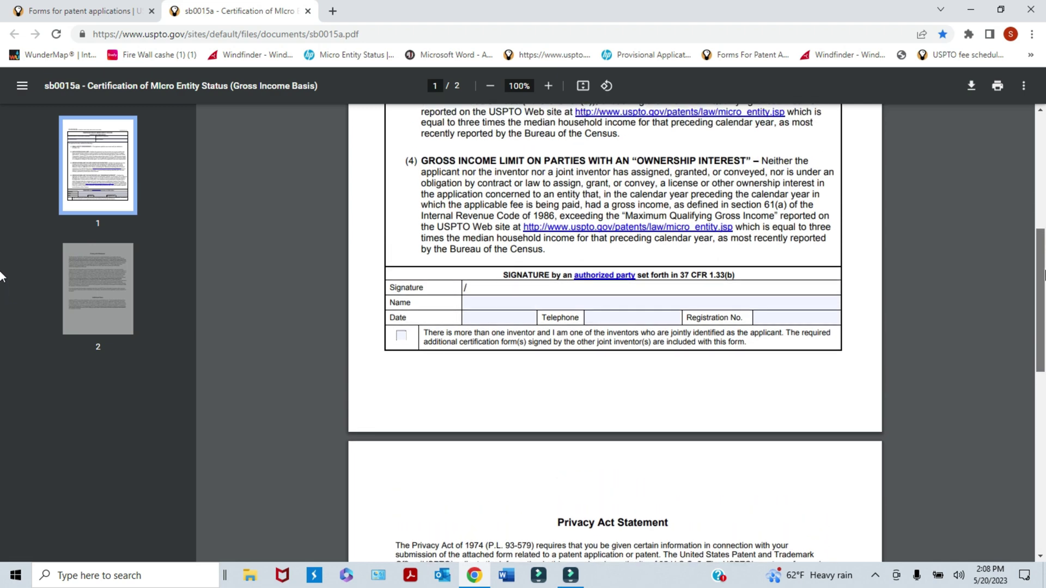
click(308, 11)
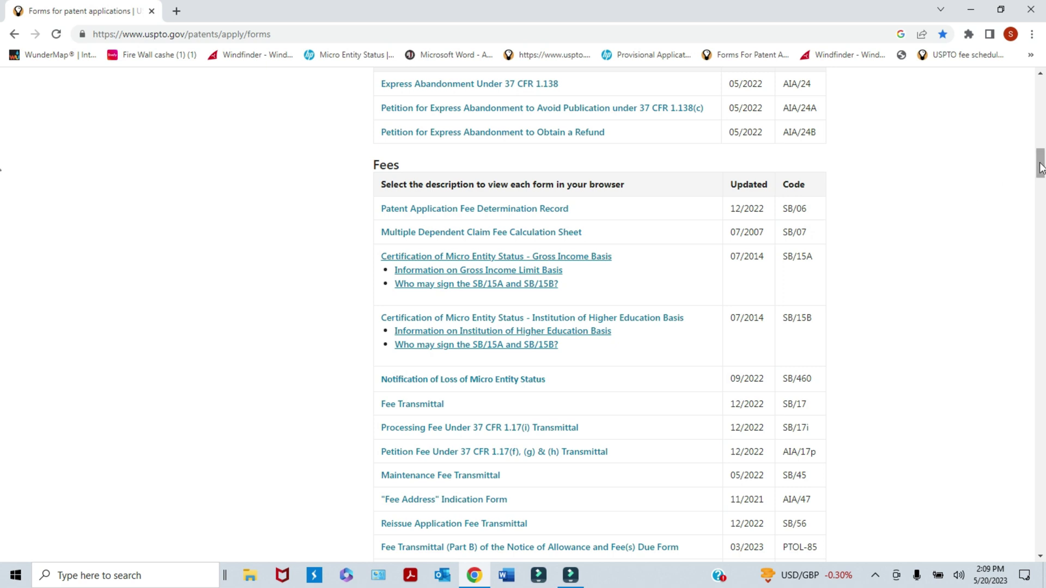
- Scroll the forms page down to the Provisional Patent Application cover sheets (SB/16)
drag(1040, 167, 1037, 393)
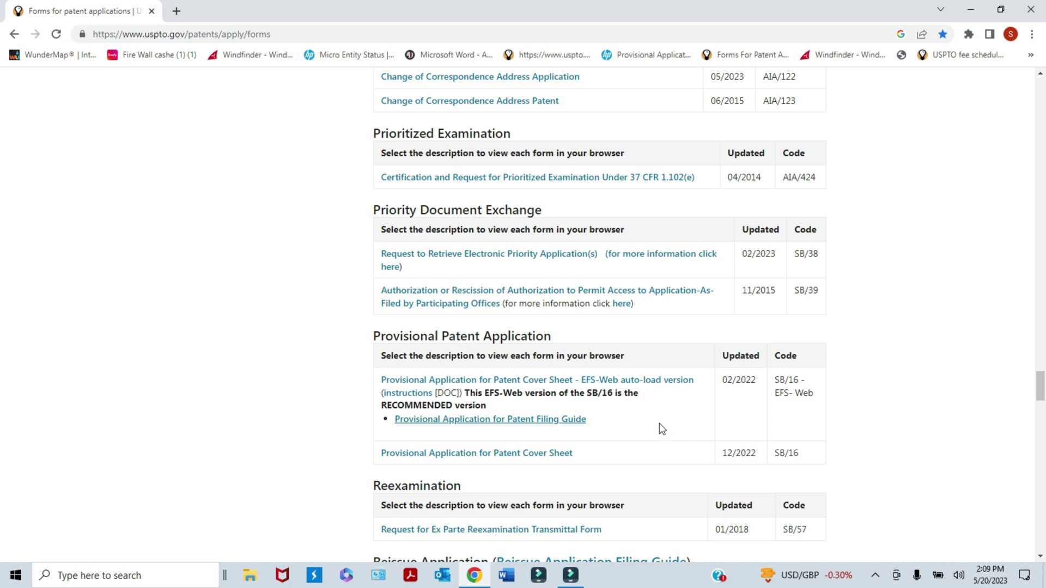
- Open the SB/16 cover sheet PDF through a Google search for 'uspto sb16' in a new tab
click(516, 381)
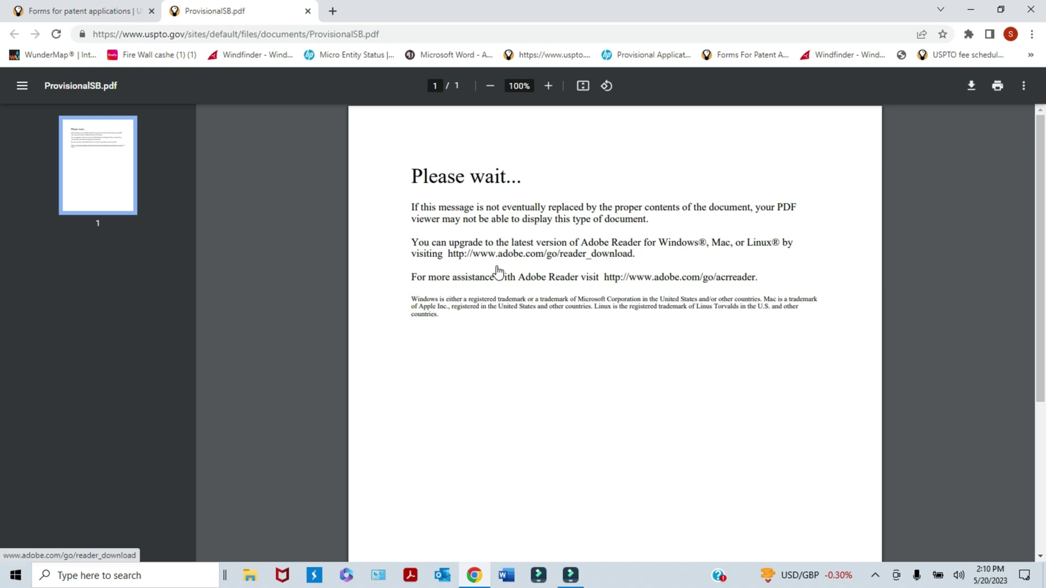
click(333, 12)
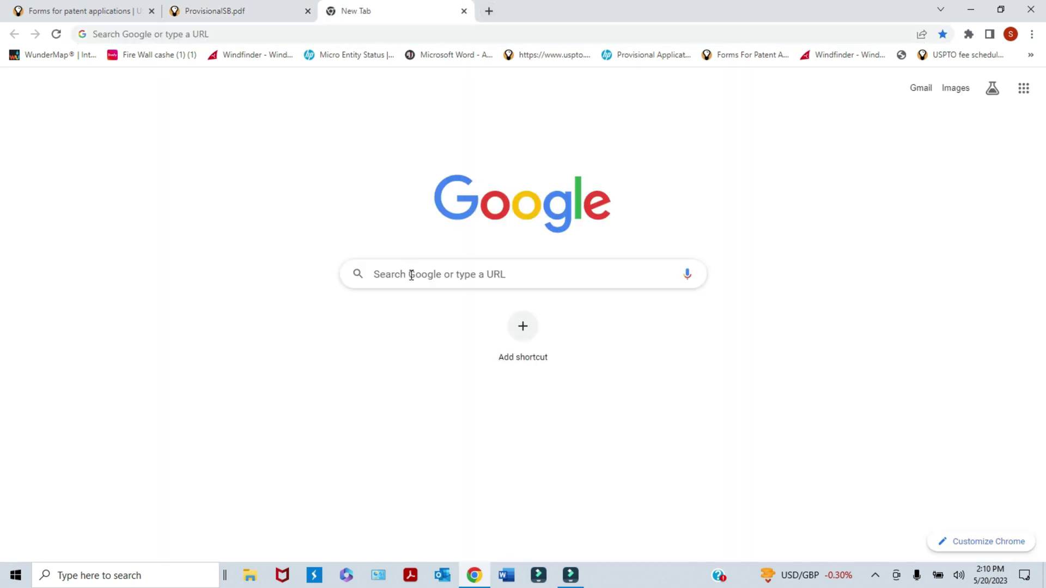
click(410, 274)
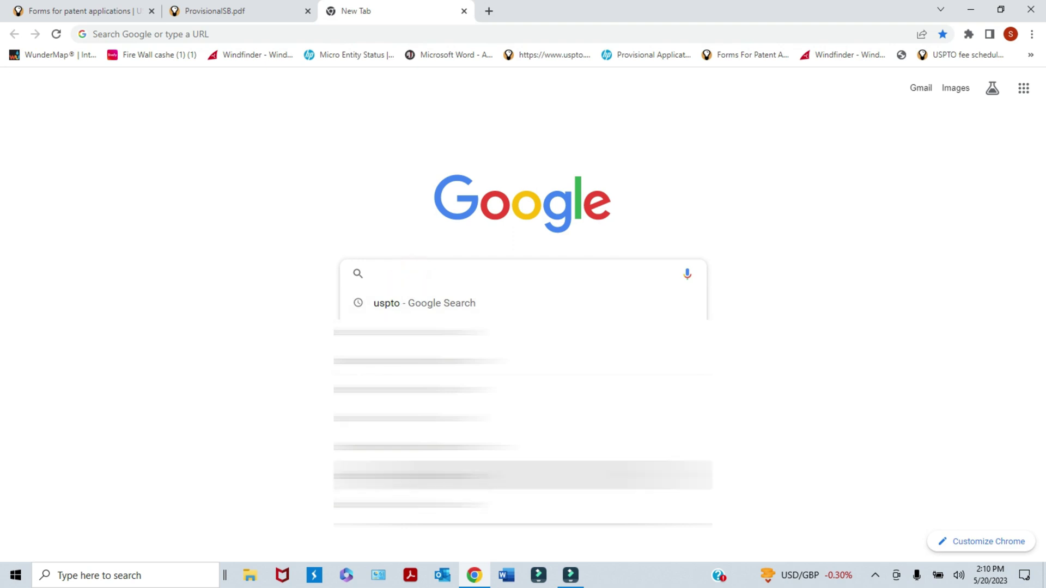
text(uspto sb16)
key(Return)
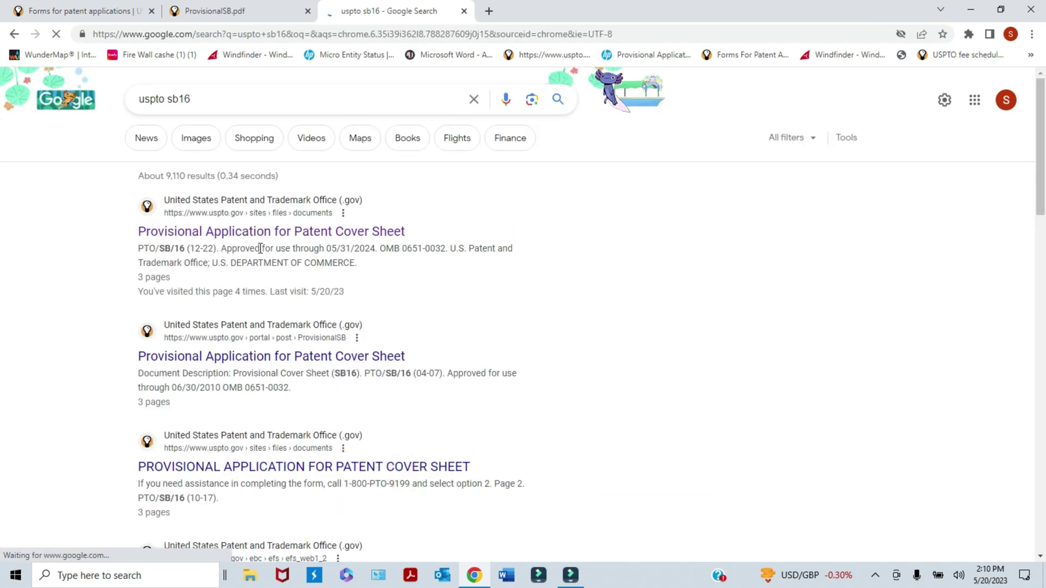
click(289, 235)
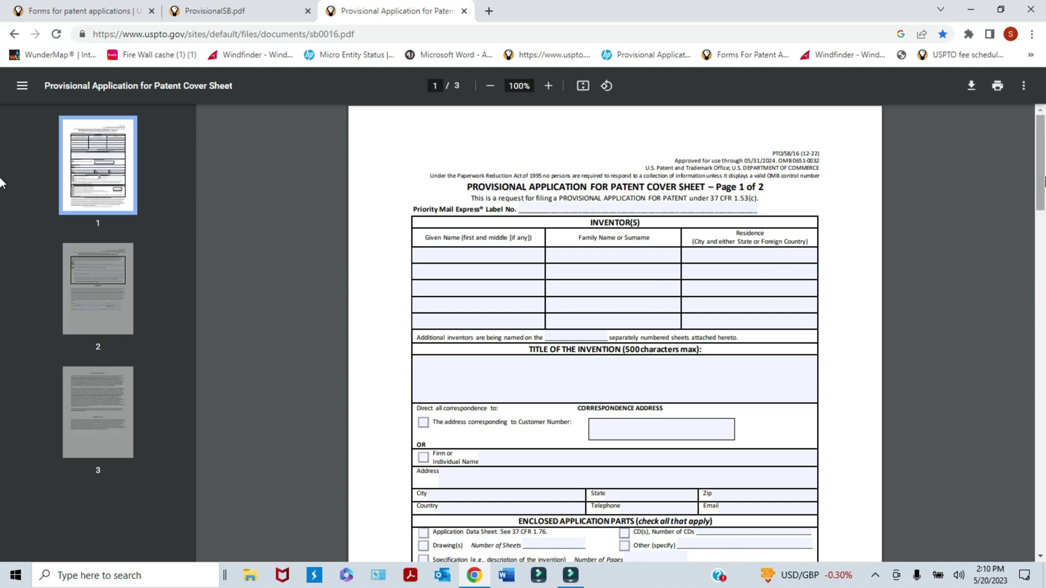
drag(1043, 183, 1044, 175)
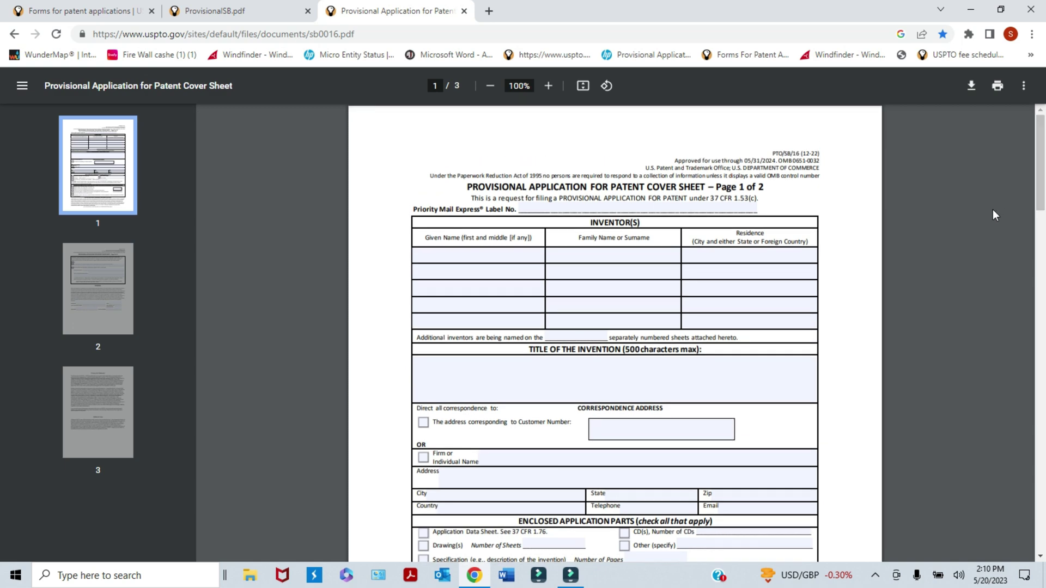
click(827, 154)
click(480, 272)
scroll(573, 335, down, 2)
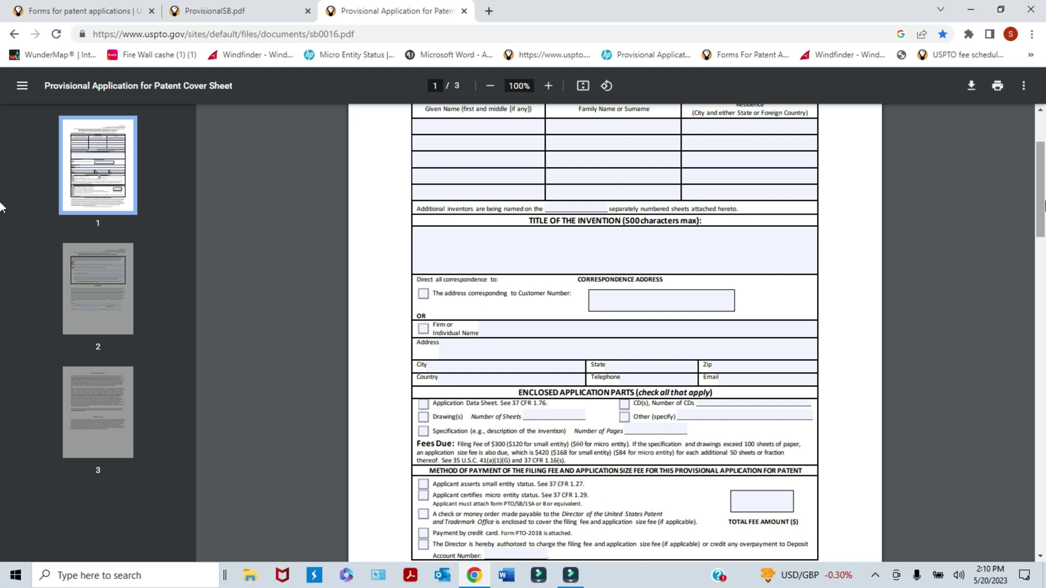
drag(1044, 206, 1044, 210)
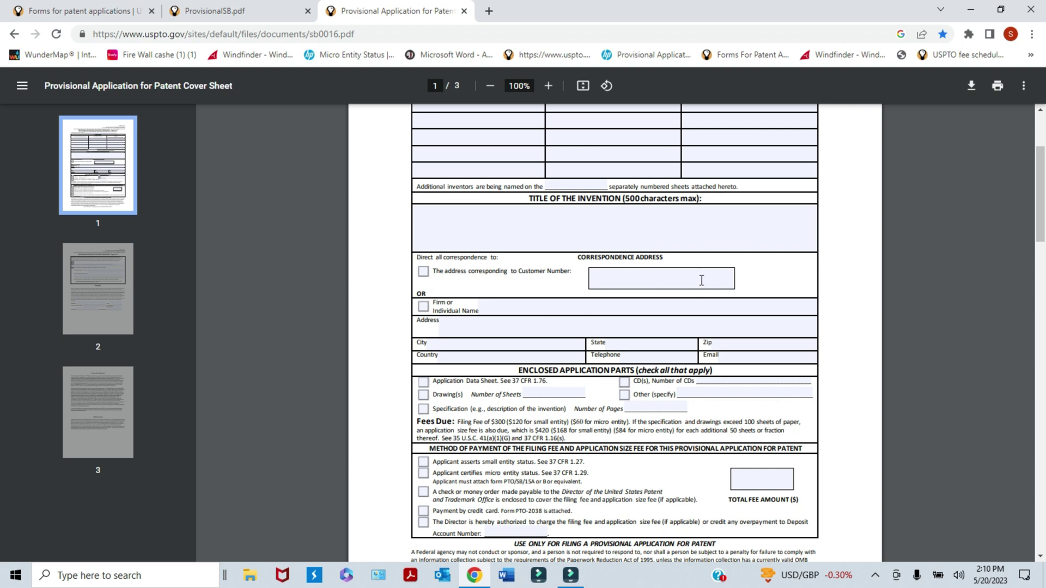
drag(1040, 217, 1042, 233)
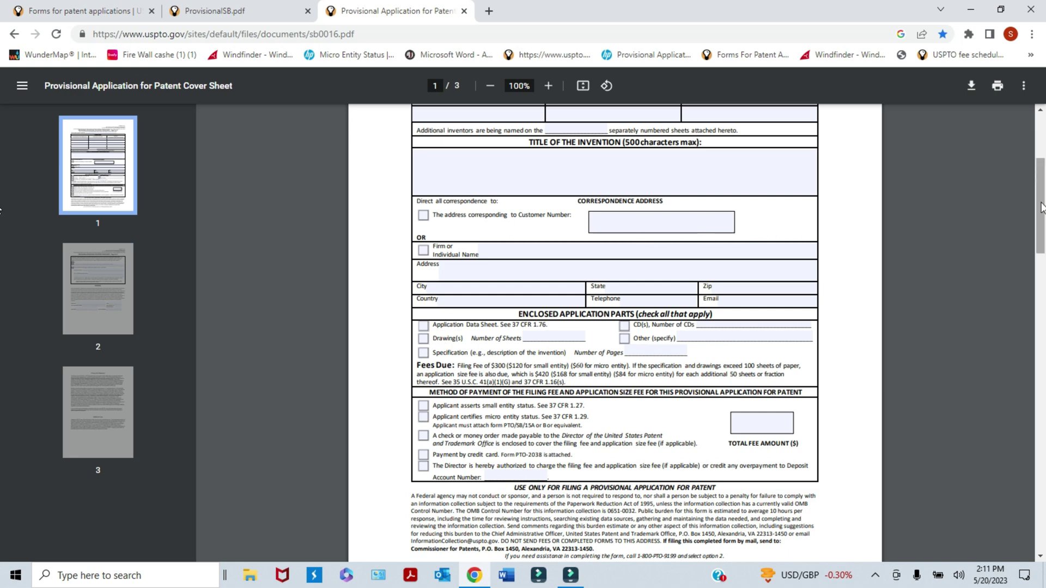
drag(1042, 207, 1042, 218)
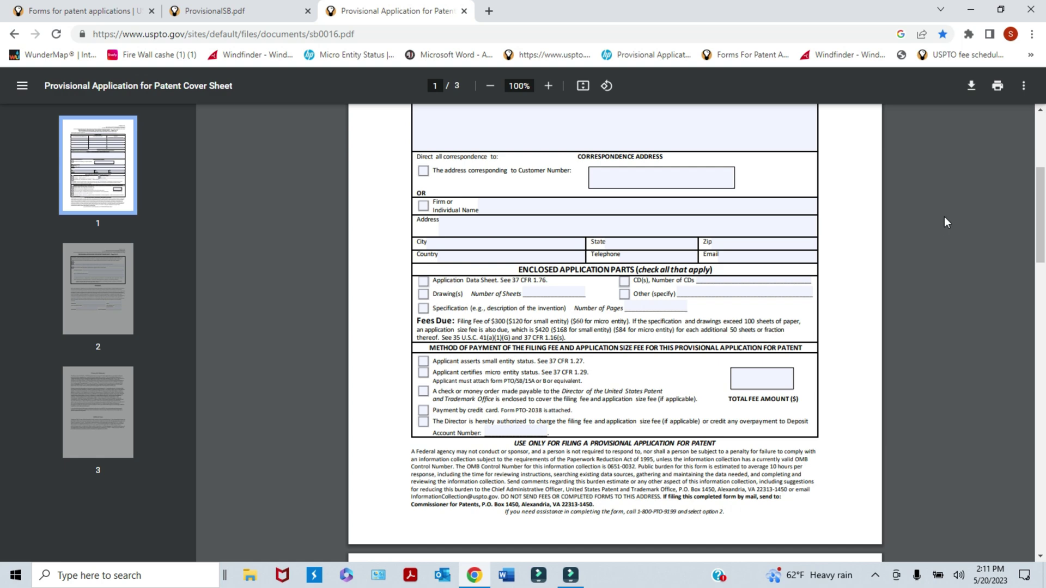
drag(1041, 217, 1041, 222)
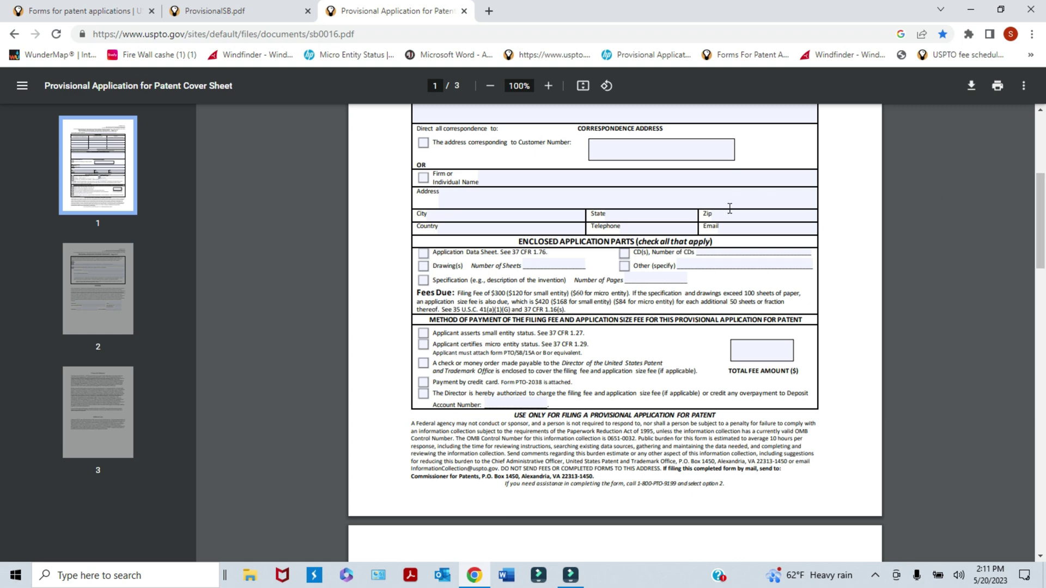
- Tick Firm or Individual Name and enter the applicant's full name, capitalising the surname
click(424, 178)
click(493, 178)
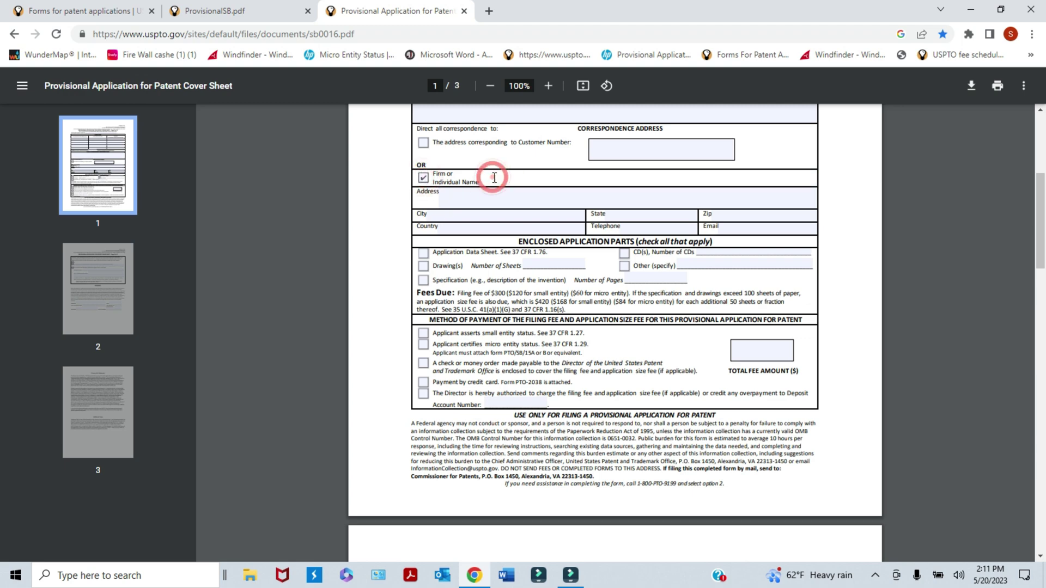
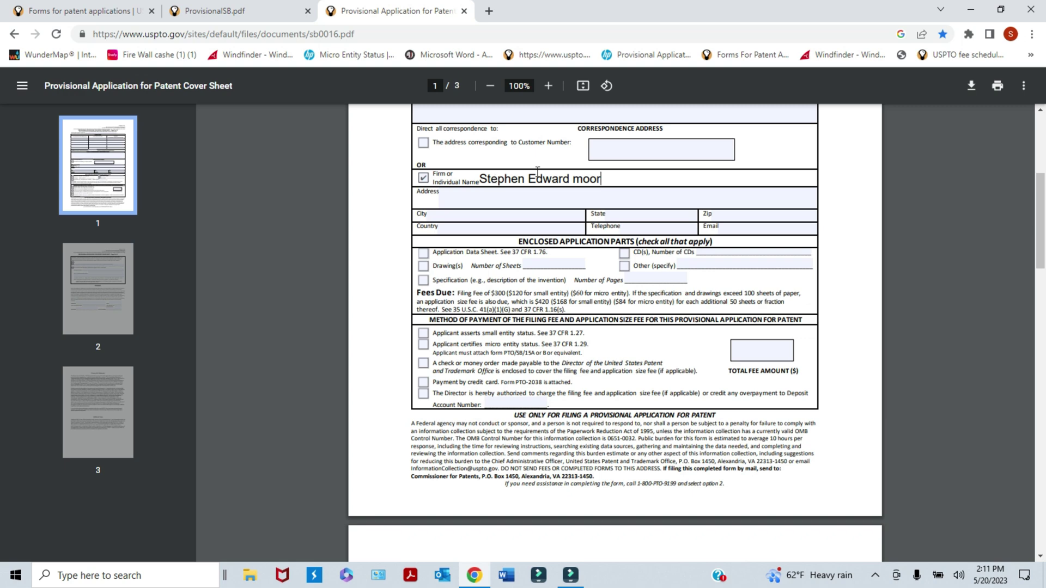
click(581, 180)
key(BackSpace)
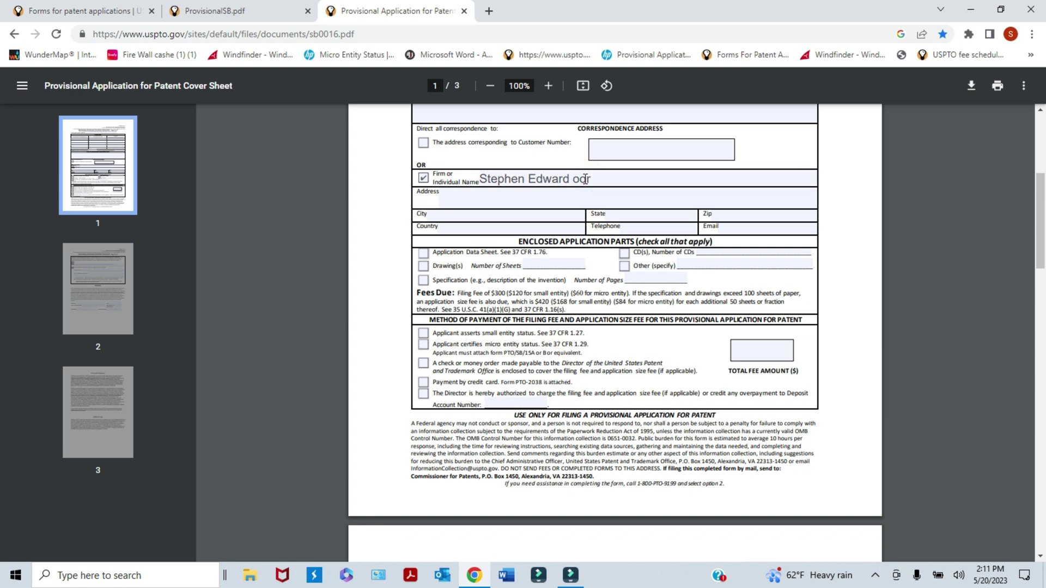
click(574, 179)
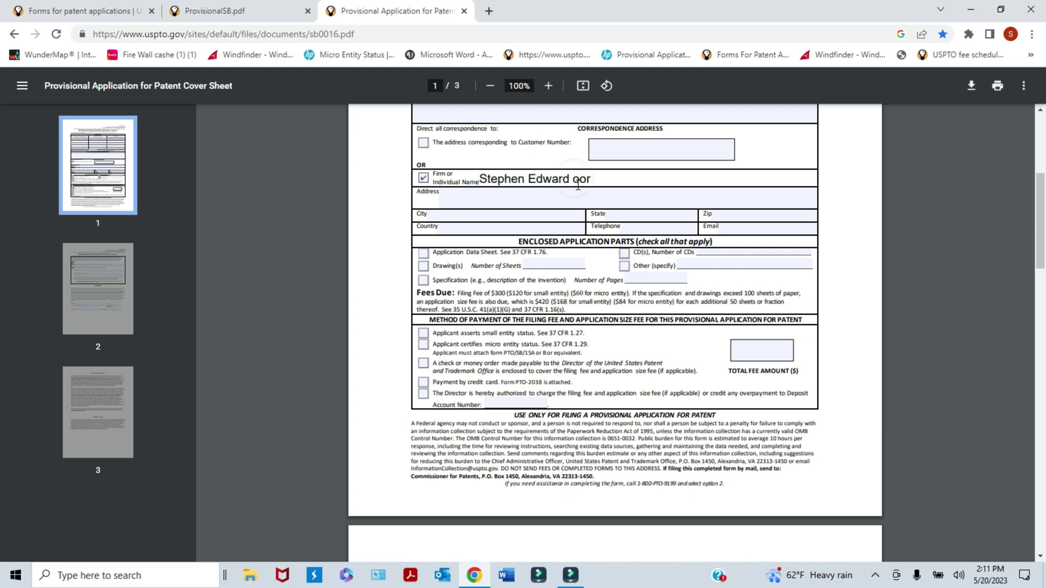
text(M)
drag(1040, 226, 1039, 241)
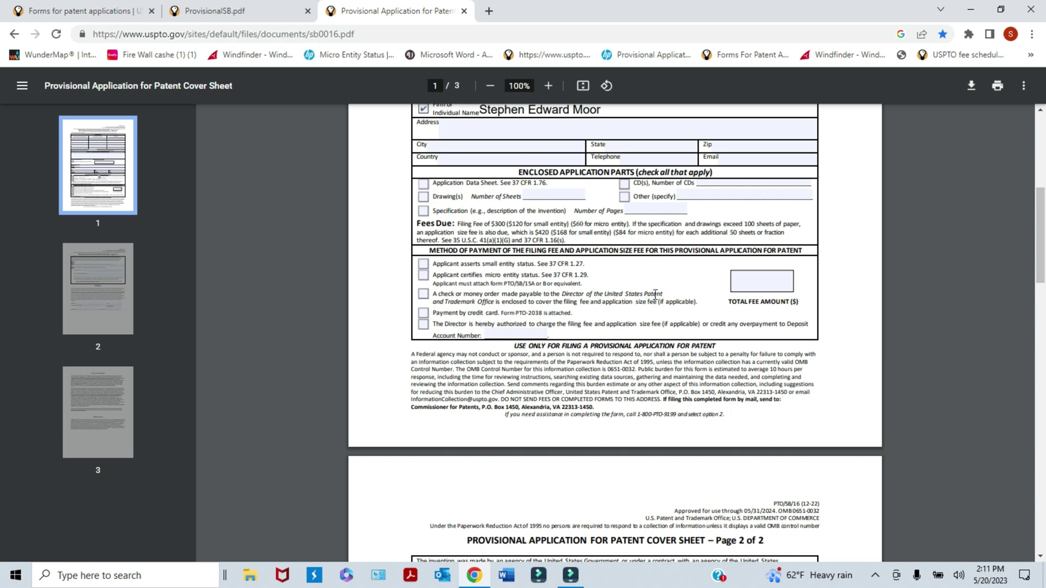
- Mark Application Data Sheet, Drawing(s) with 4 sheets and Specification with 12 pages as enclosed
click(856, 224)
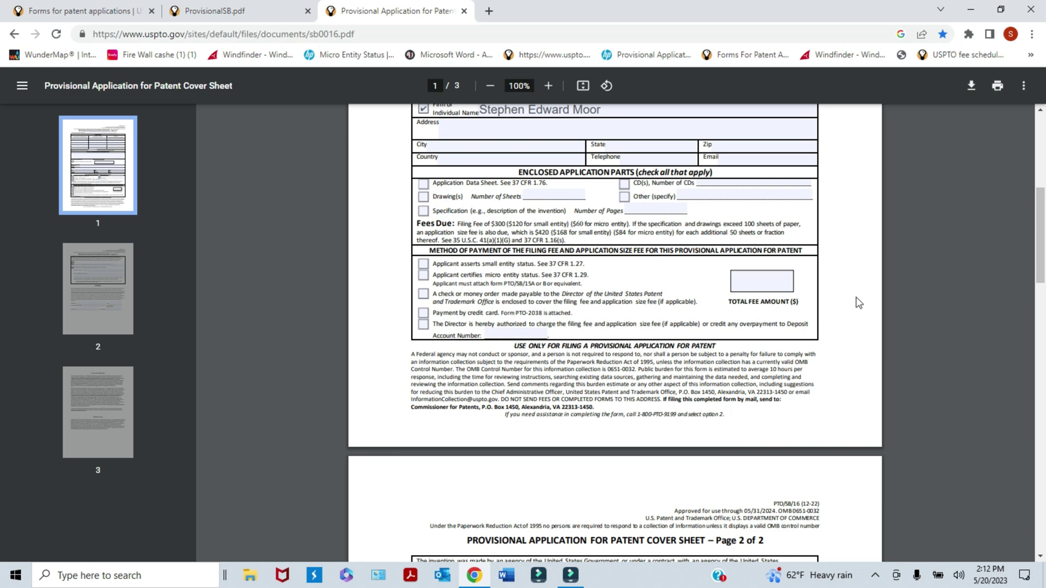
click(423, 184)
click(425, 198)
click(542, 196)
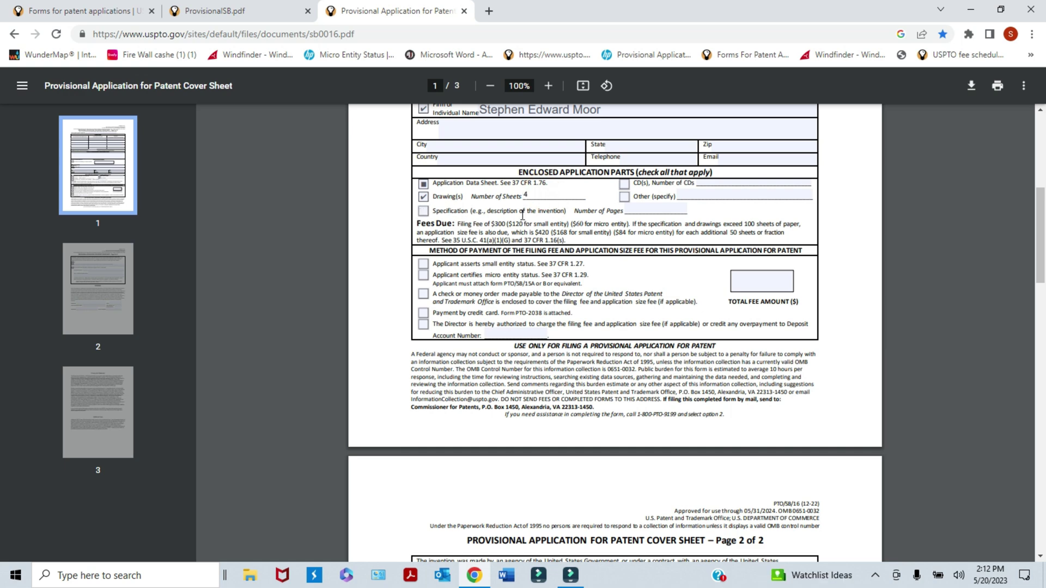
click(424, 214)
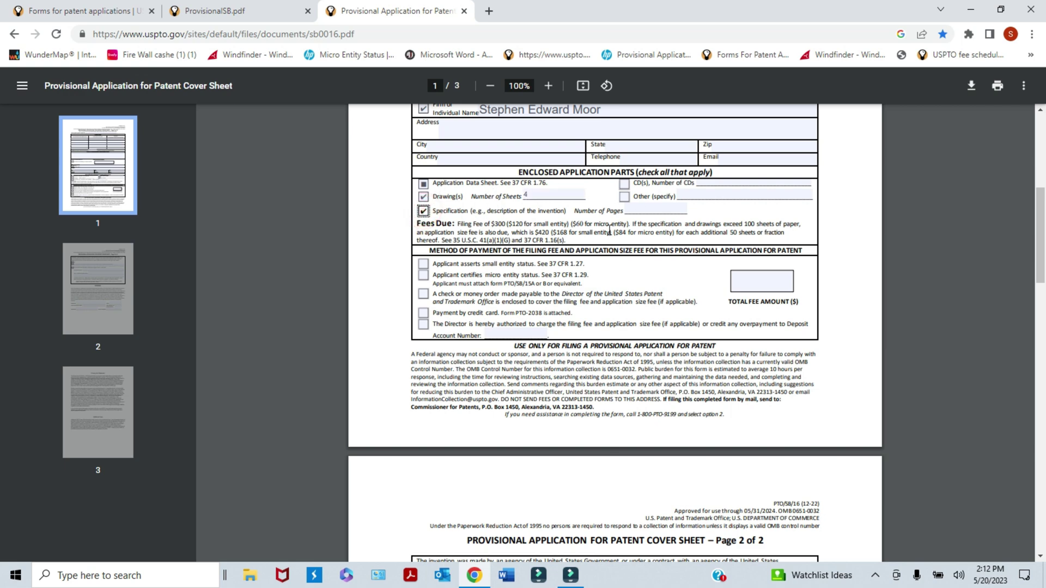
click(637, 209)
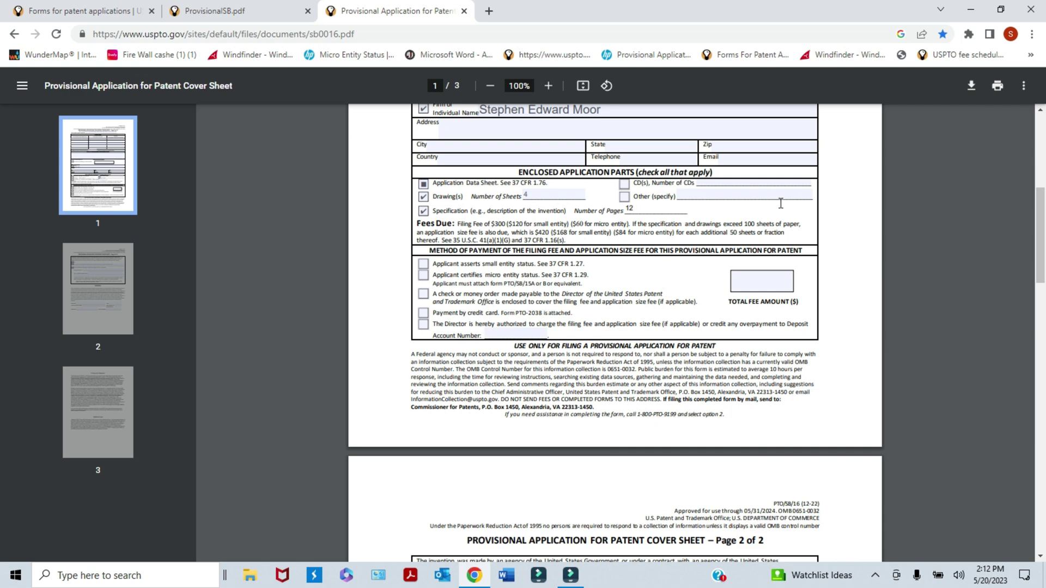
- Tick Other (specify) and describe it as 'photos, screenshots, images'
scroll(958, 261, up, 1)
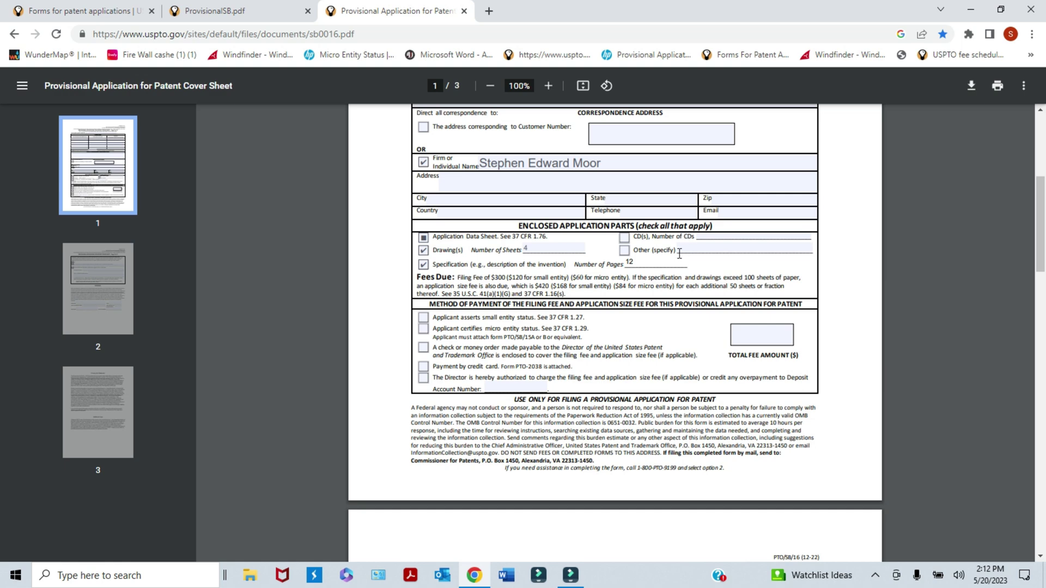
click(623, 251)
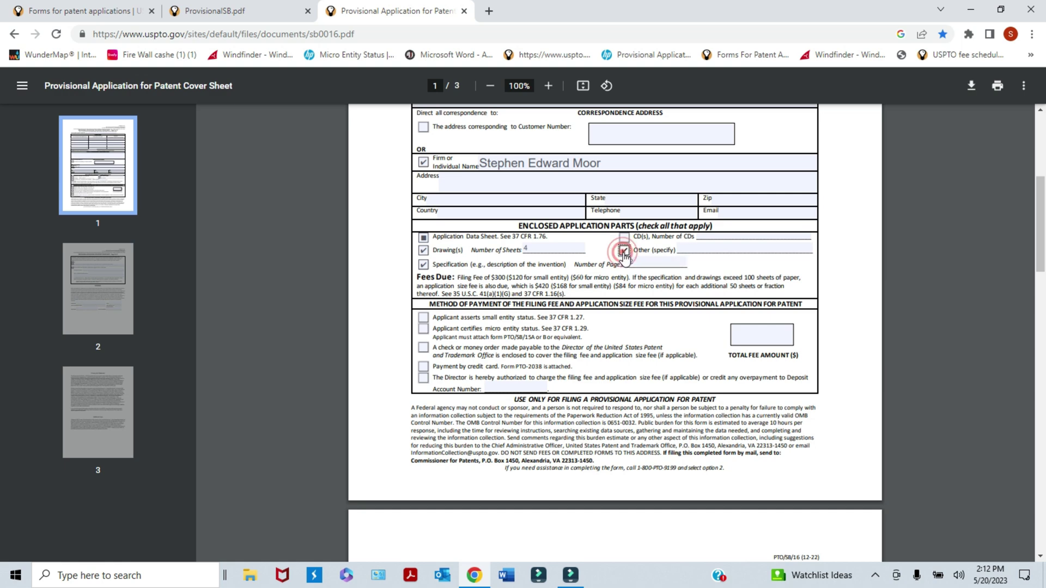
click(691, 249)
text(P)
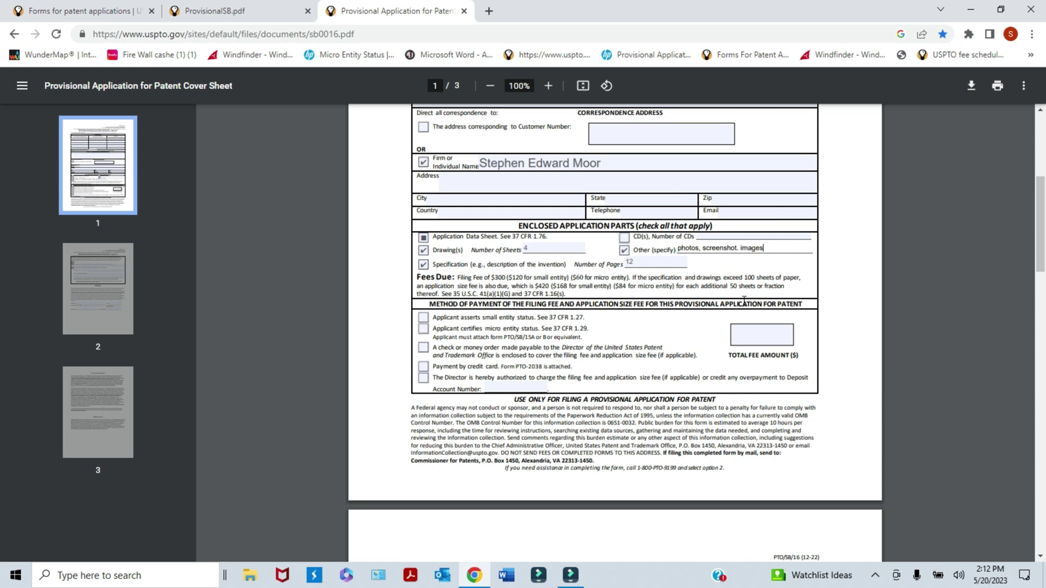
click(739, 248)
text(s,)
key(Delete)
- Claim micro entity status and enter a total fee amount of 60.00
drag(1039, 251, 1041, 266)
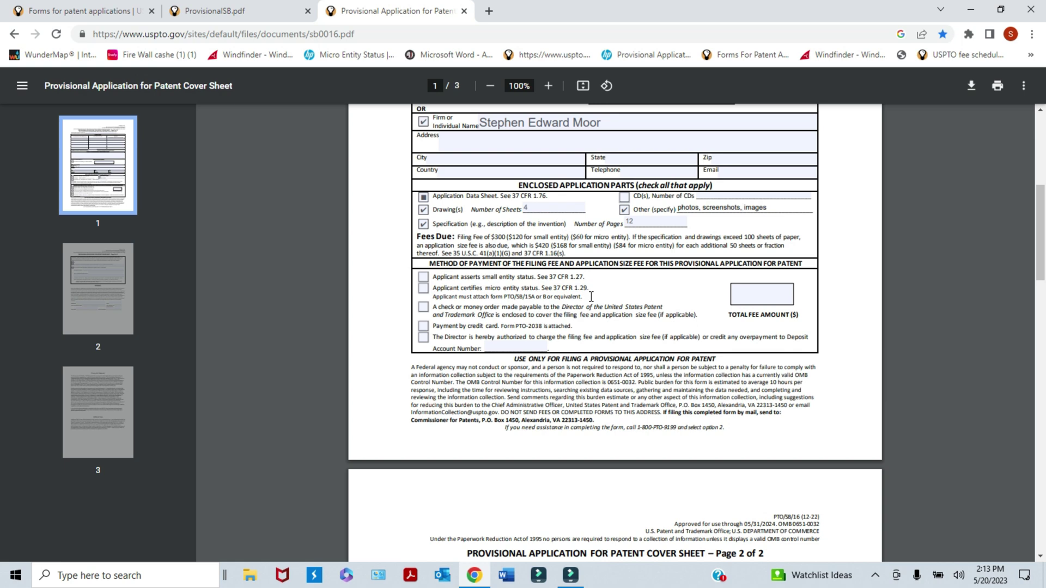
click(424, 278)
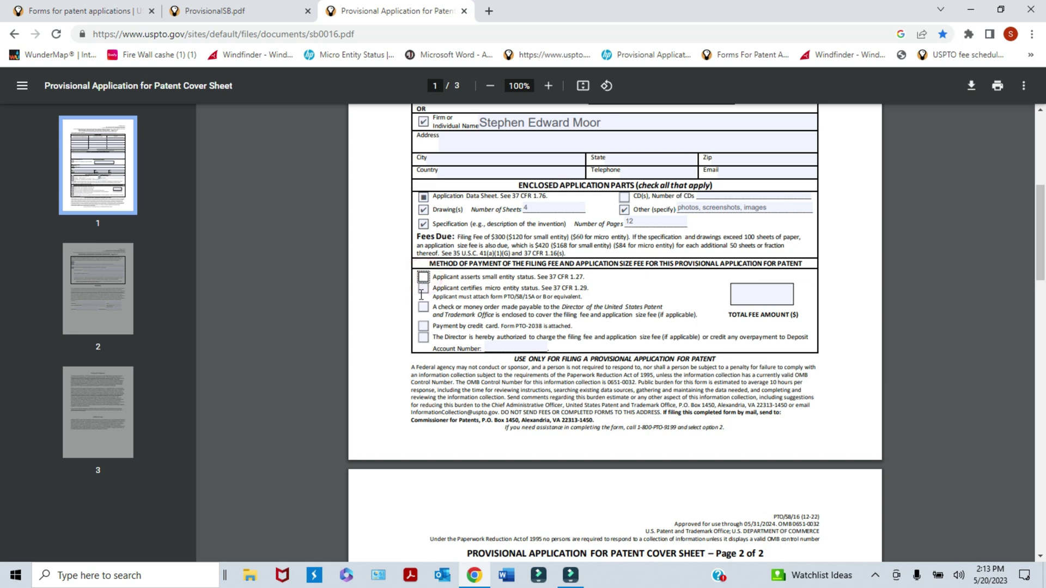
click(424, 289)
click(749, 294)
click(750, 291)
text(60)
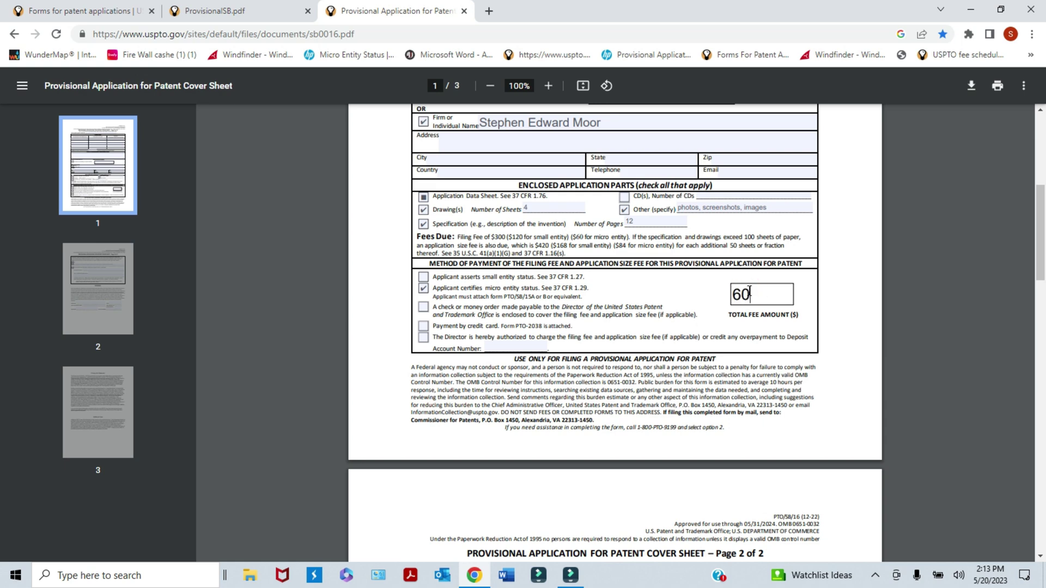
text(.00)
- Leave every payment method box unchecked while keeping micro entity status ticked
click(424, 308)
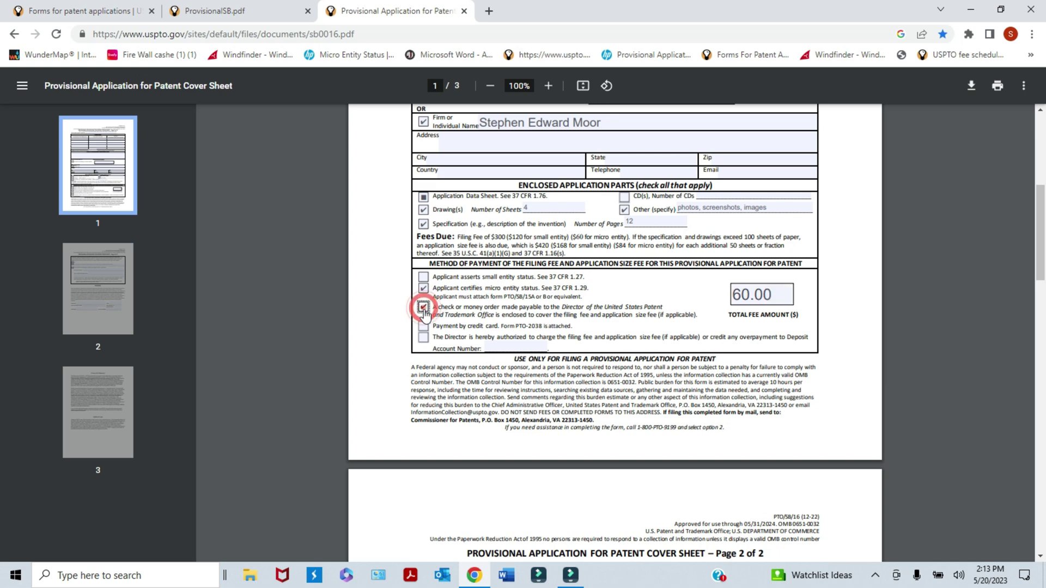
click(424, 309)
click(424, 308)
click(423, 327)
click(424, 325)
click(424, 336)
click(424, 338)
click(428, 293)
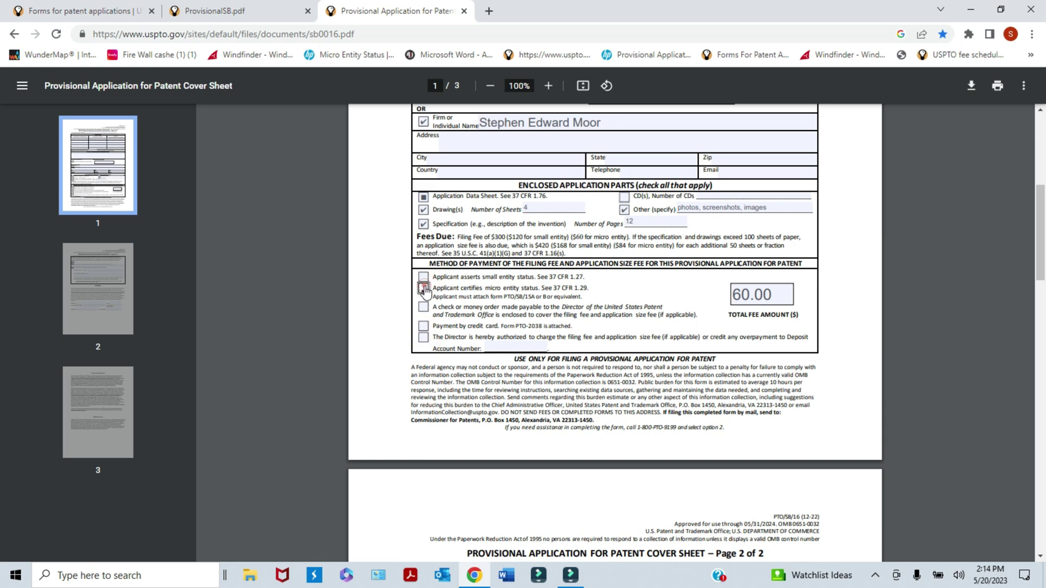
click(429, 294)
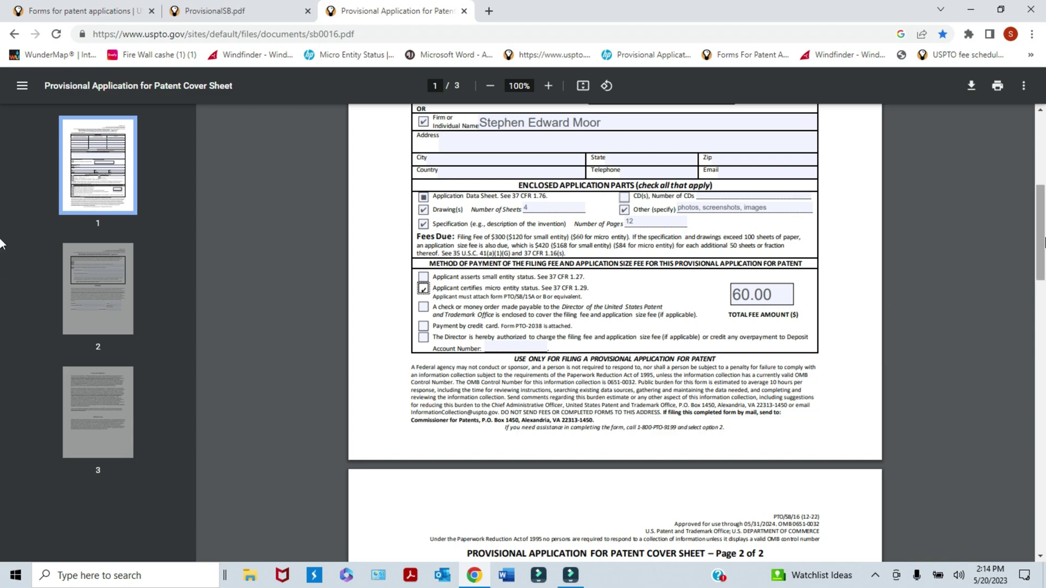
- Answer No to government agency involvement and sign page 2 with the applicant's slash signature
drag(1040, 246, 1041, 320)
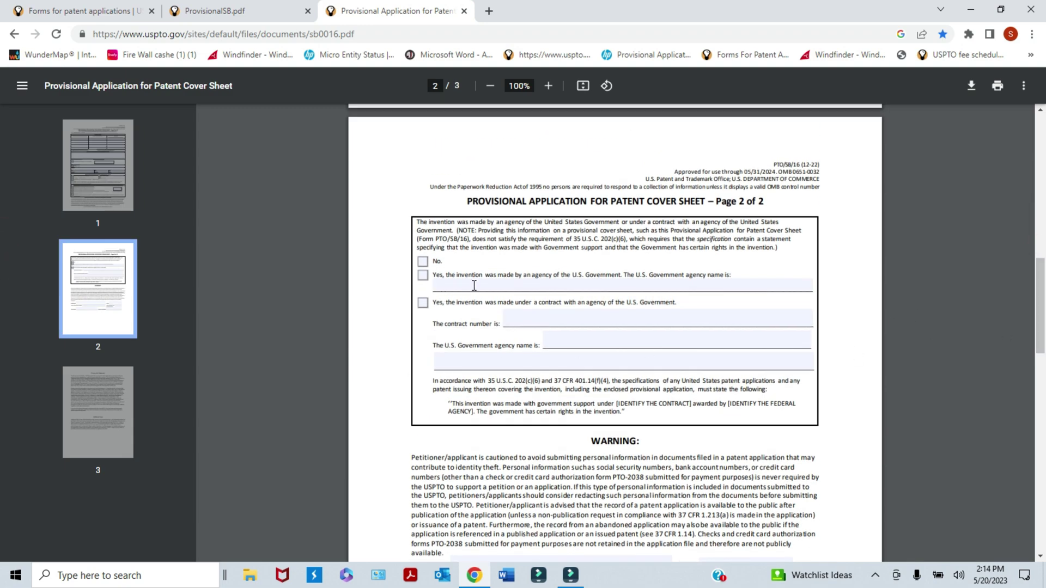
click(423, 262)
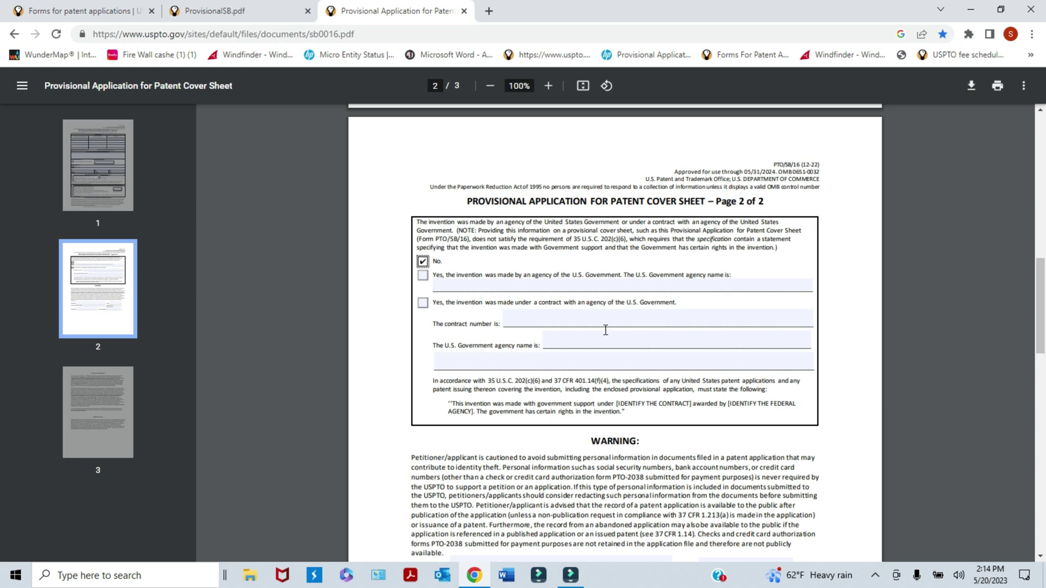
scroll(1025, 311, down, 5)
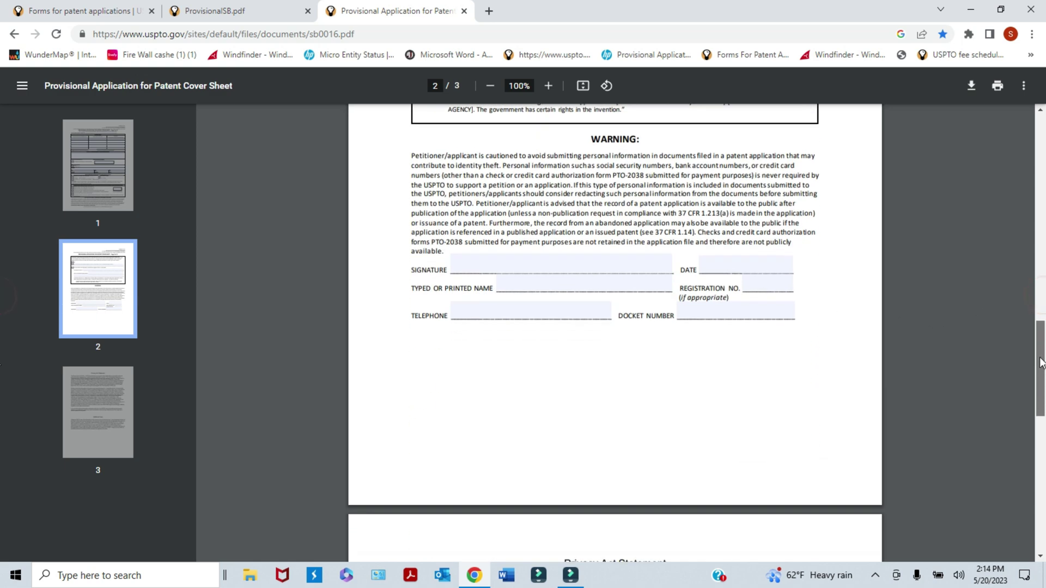
click(486, 271)
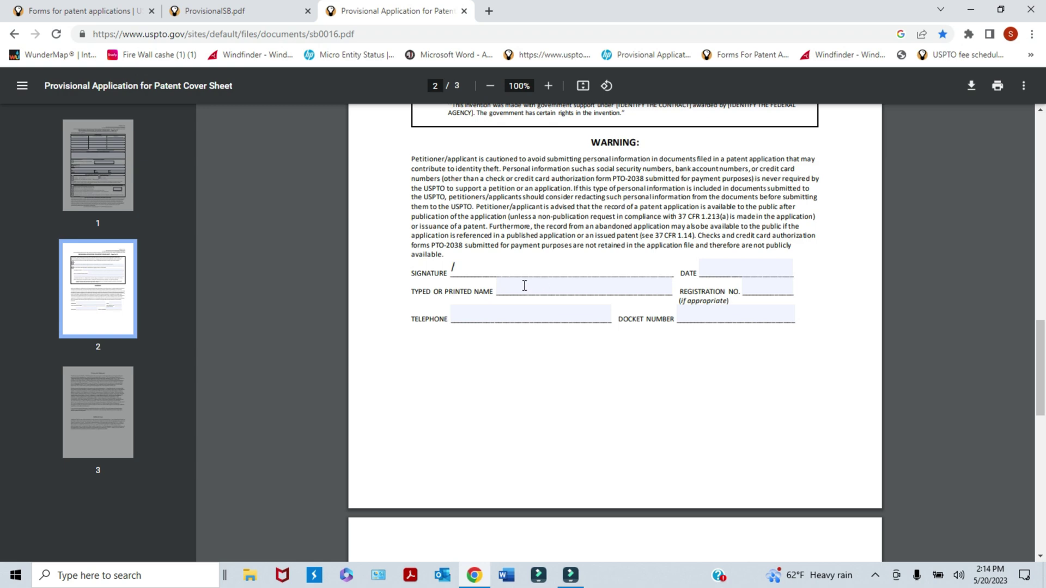
text(/Stephemn)
key(BackSpace)
key(BackSpace)
text(n)
mouse_move(1041, 331)
mouse_down()
mouse_move(1042, 467)
mouse_move(1041, 114)
mouse_up()
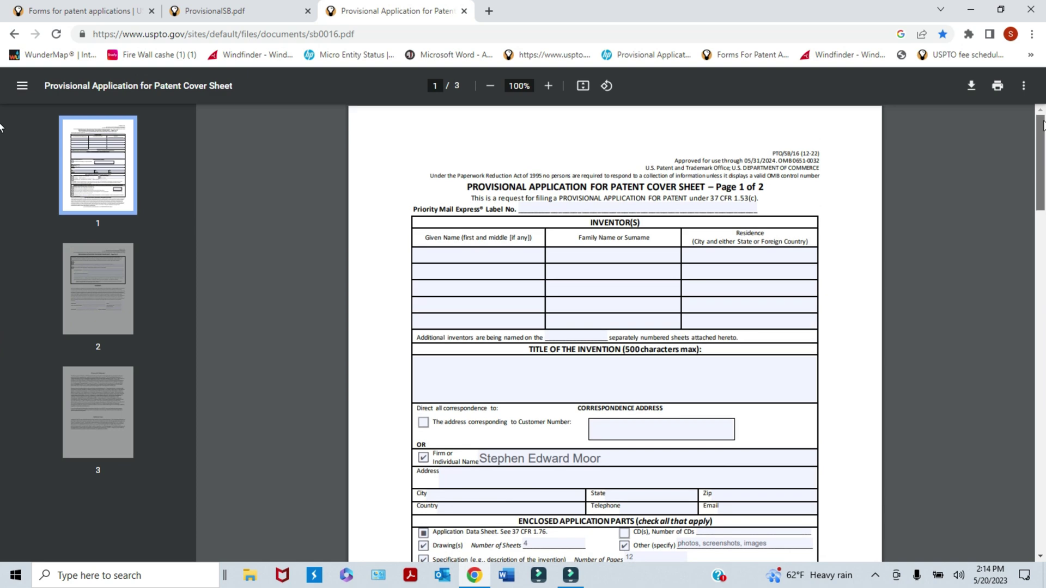
click(464, 12)
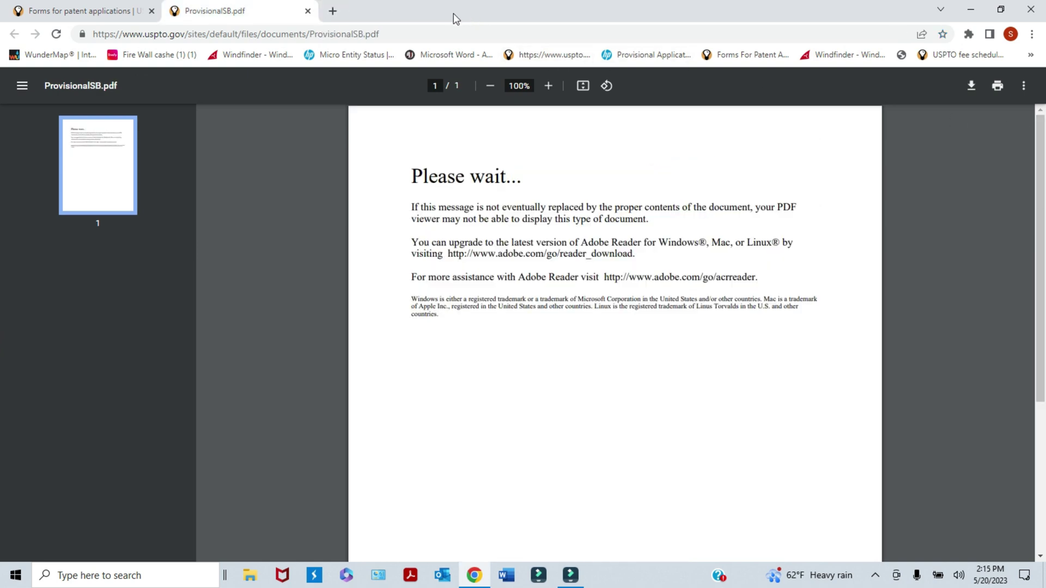
click(307, 11)
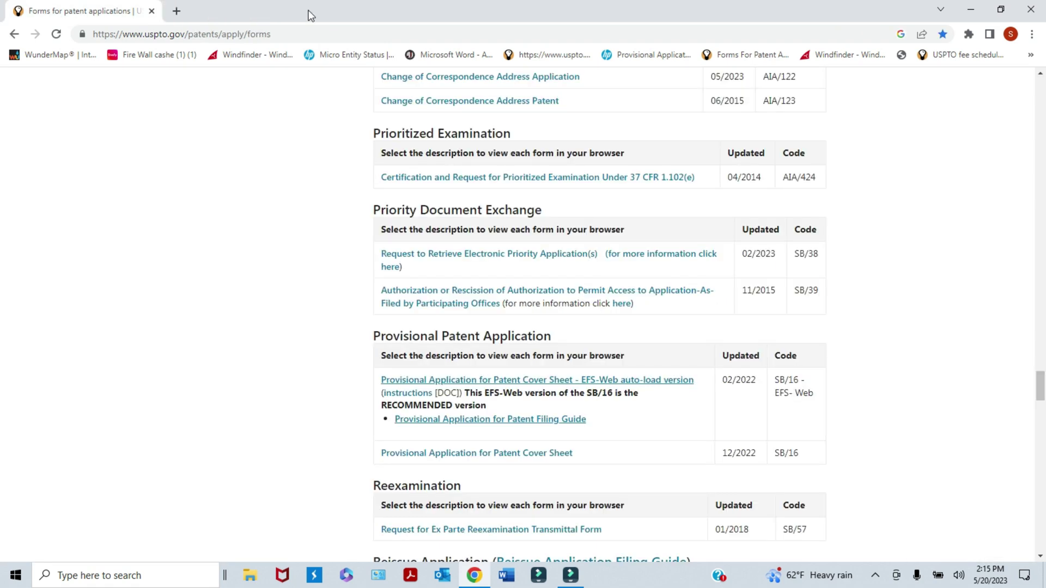
click(13, 33)
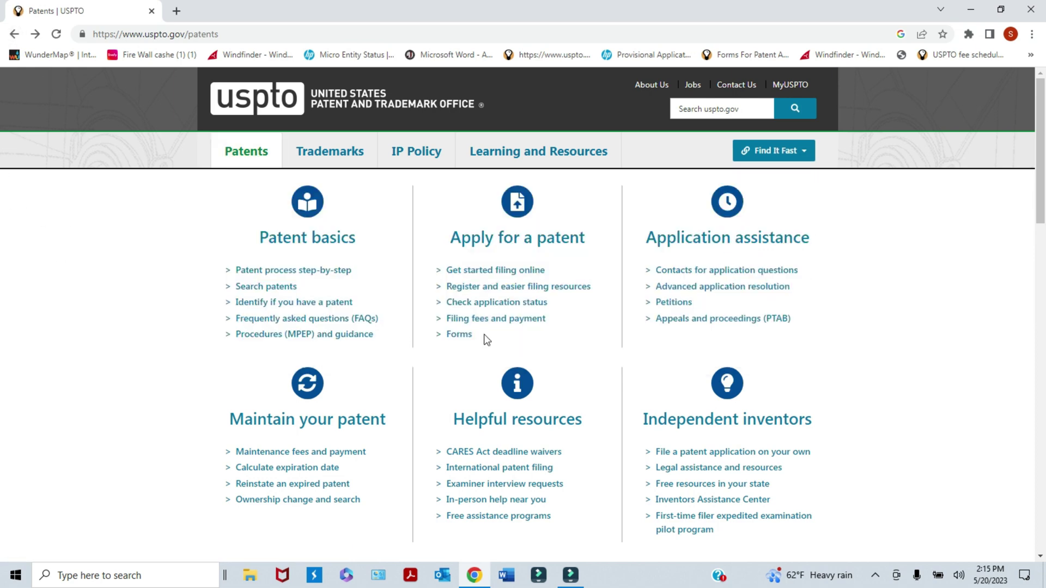
click(527, 245)
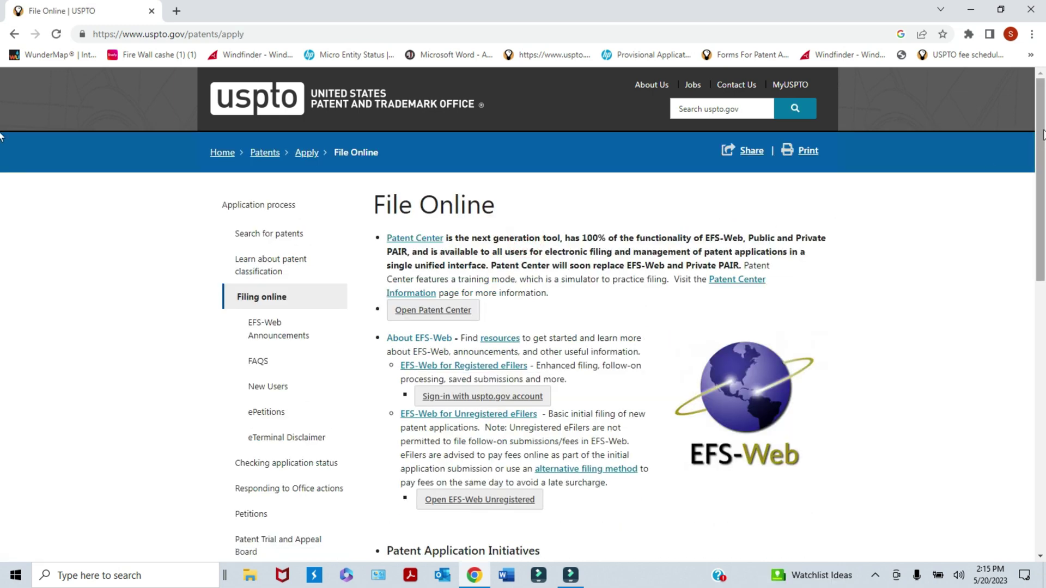
scroll(481, 129, down, 1)
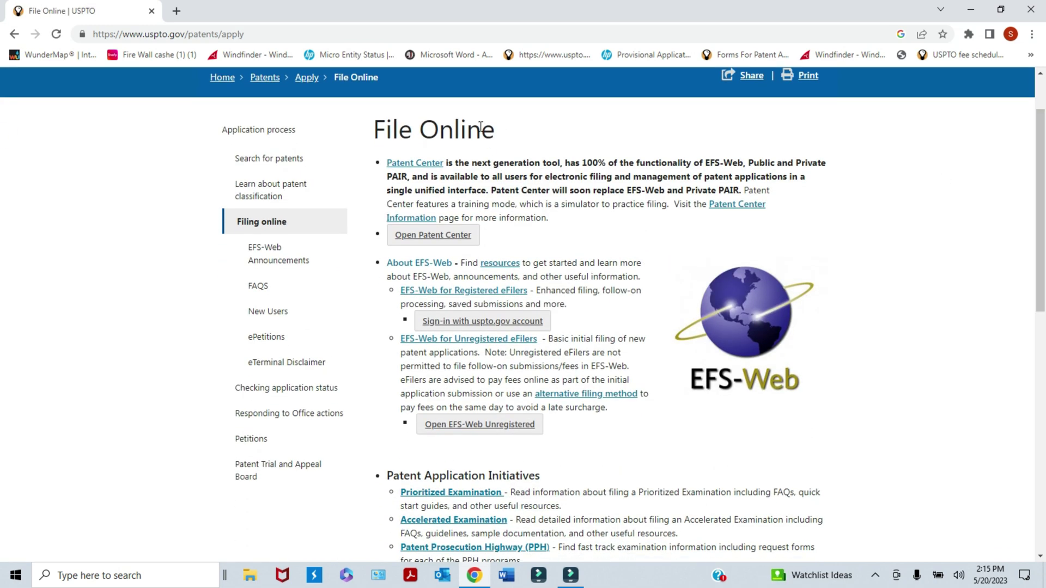
scroll(3, 183, up, 1)
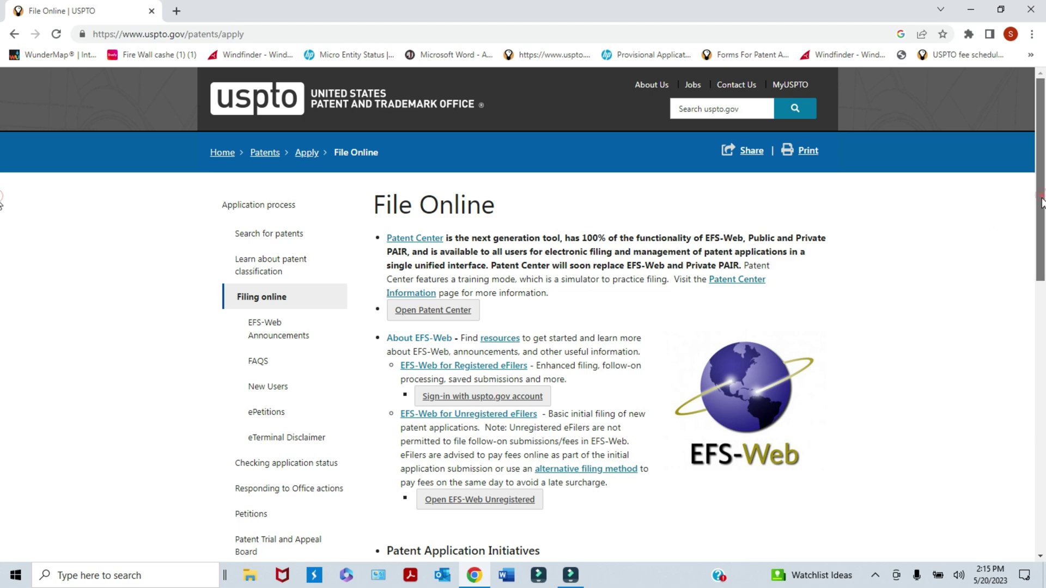
drag(1041, 201, 1042, 223)
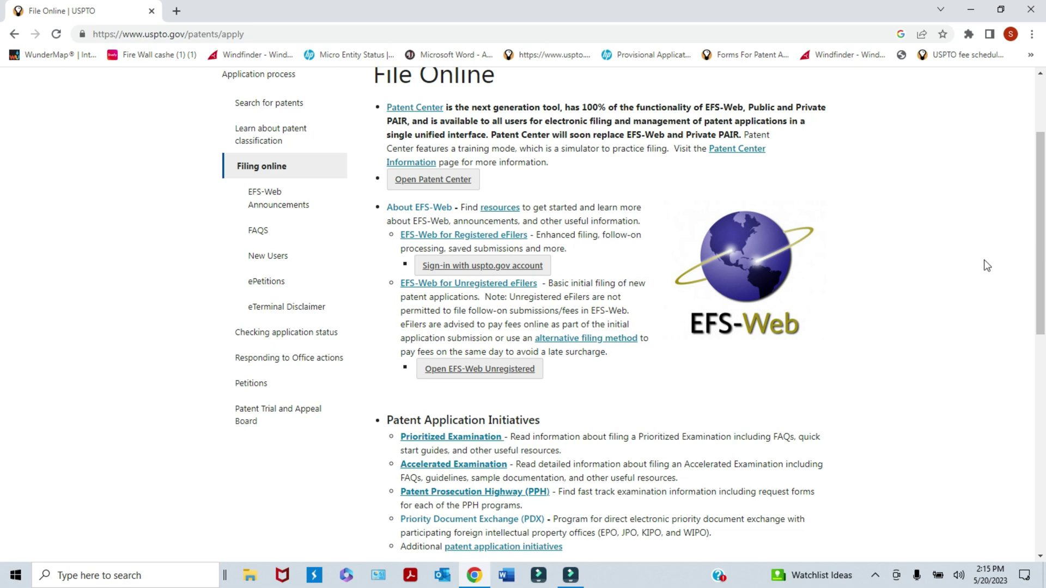
scroll(1041, 252, down, 1)
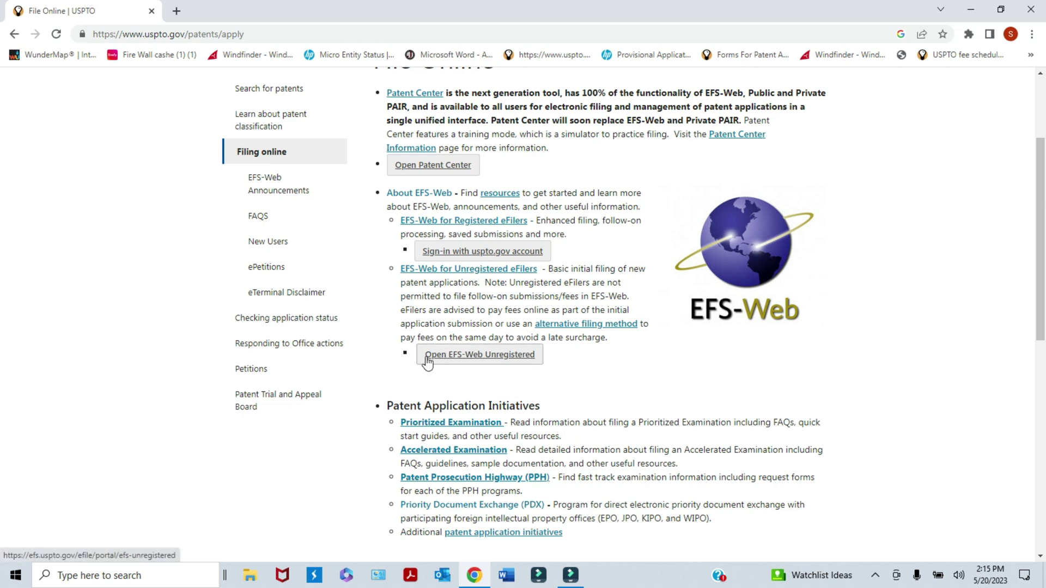
- Open the EFS-Web unregistered eFiler sign-on page, backing out of the registered sign-in
click(481, 357)
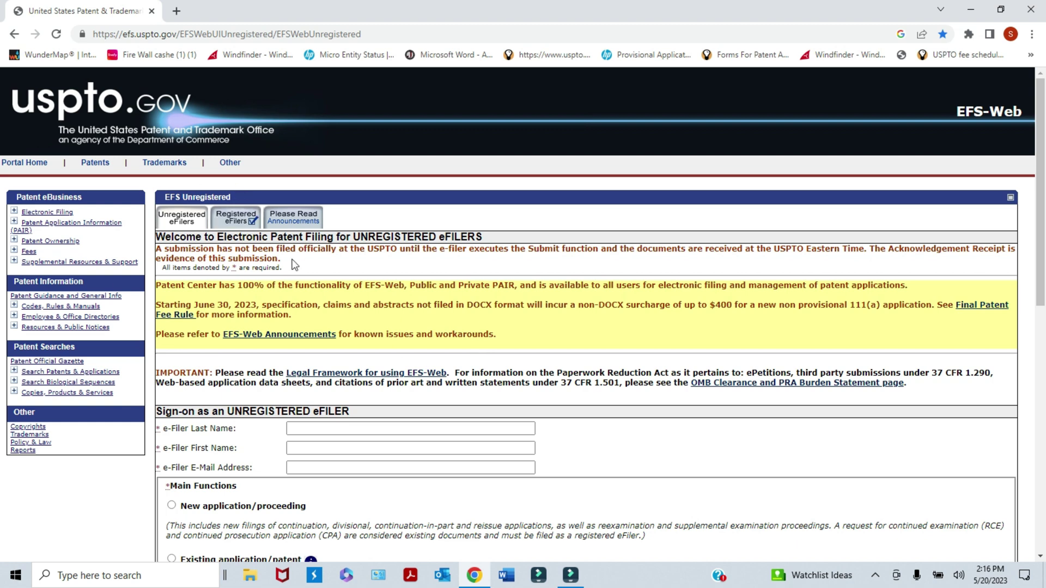
click(253, 223)
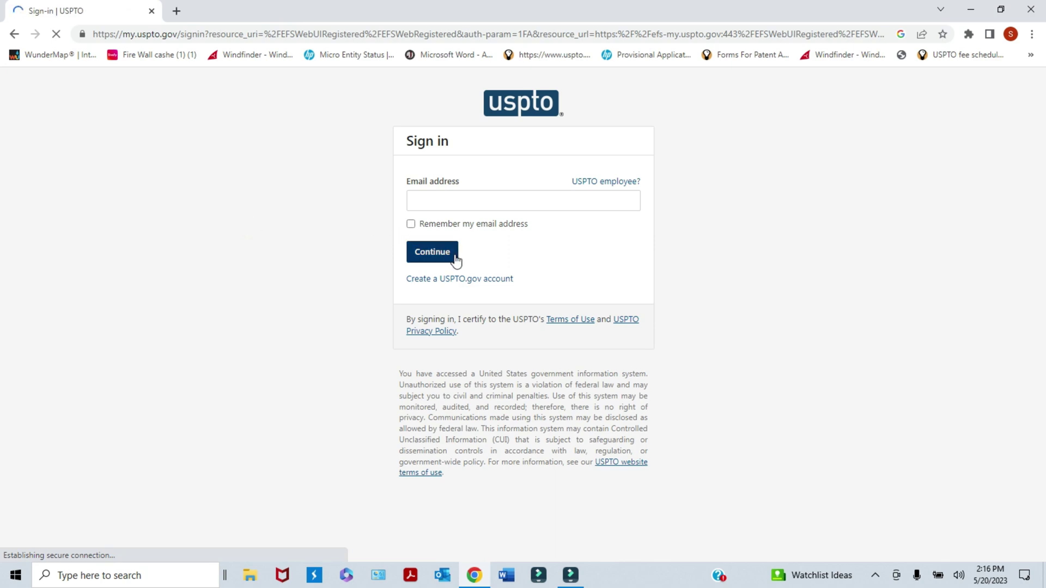
click(14, 34)
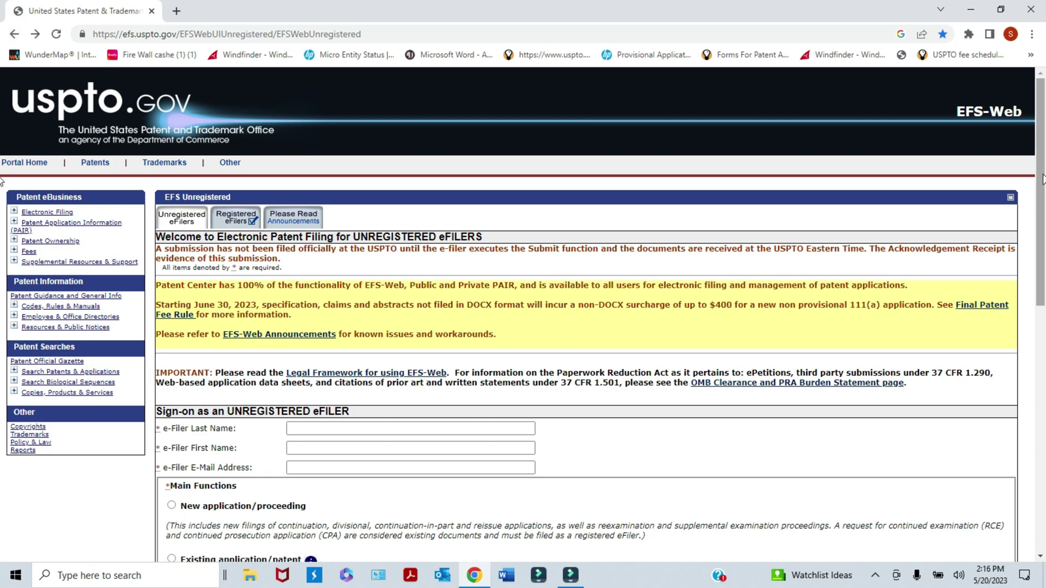
drag(1042, 179, 1042, 226)
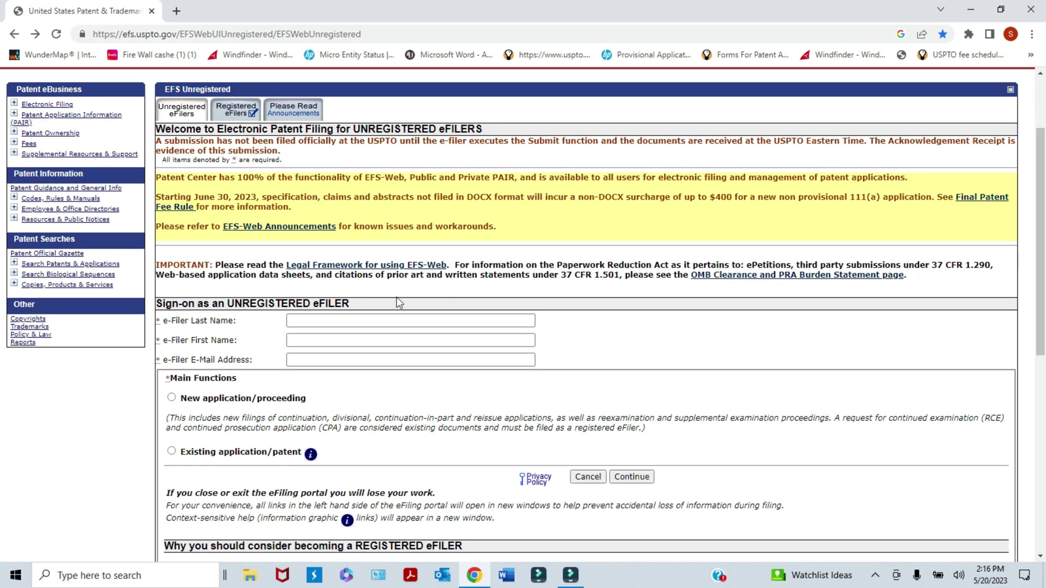
drag(1041, 270, 1041, 274)
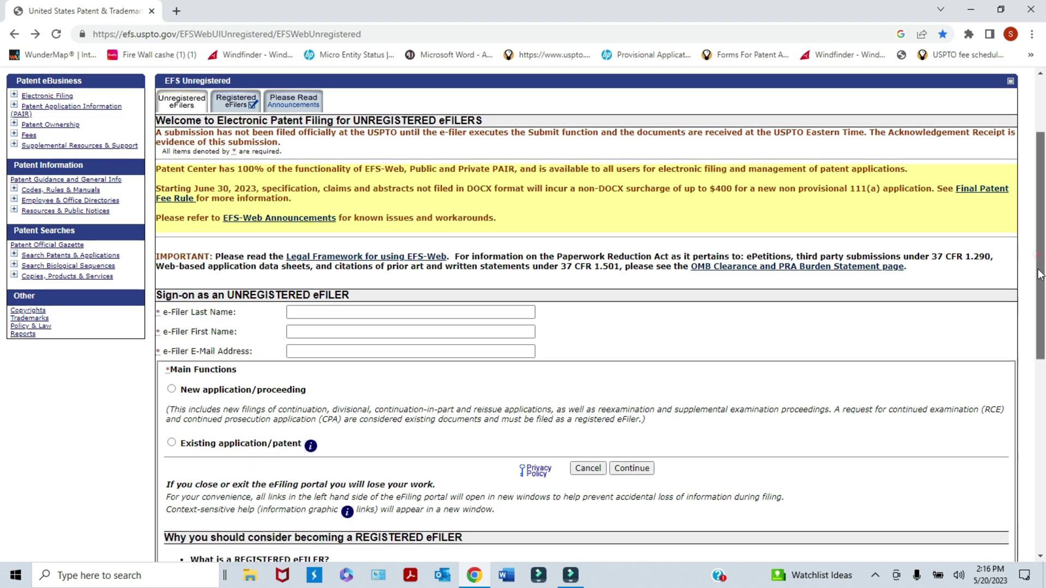
scroll(1041, 274, down, 1)
- Fill in the e-filer's last name, first name and e-mail address
click(306, 252)
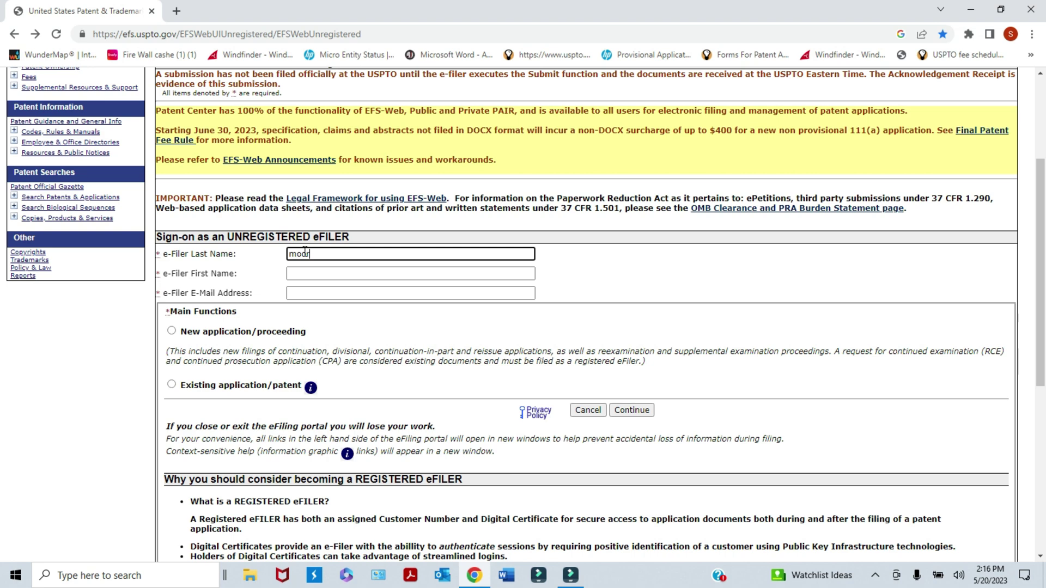
click(310, 274)
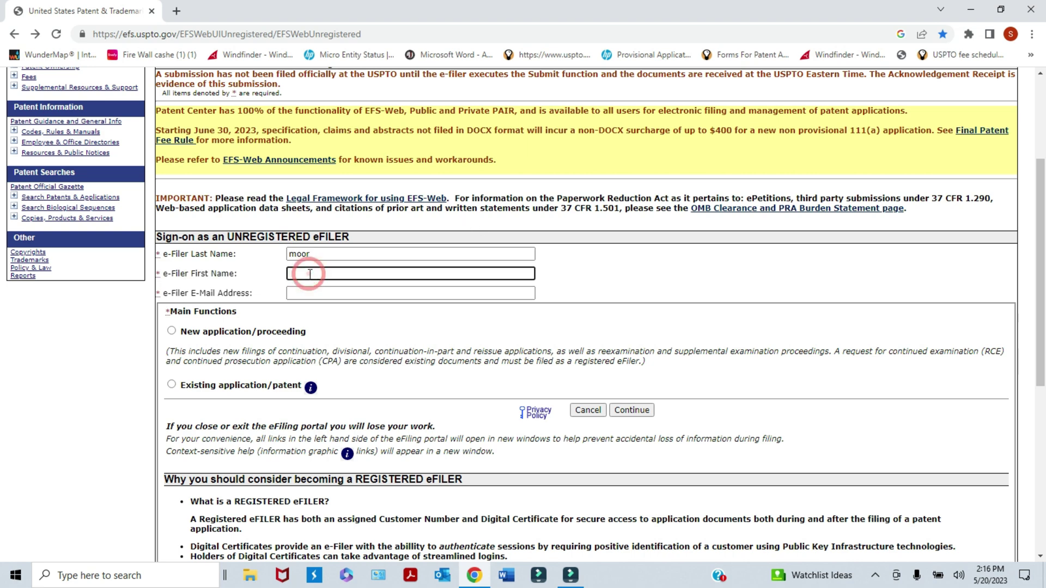
text(steph)
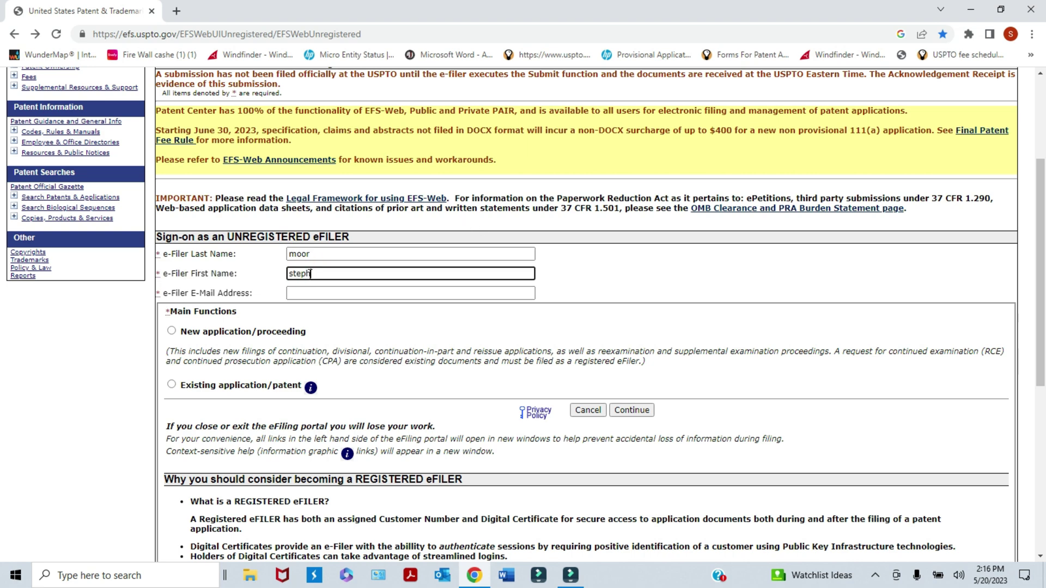
text(en)
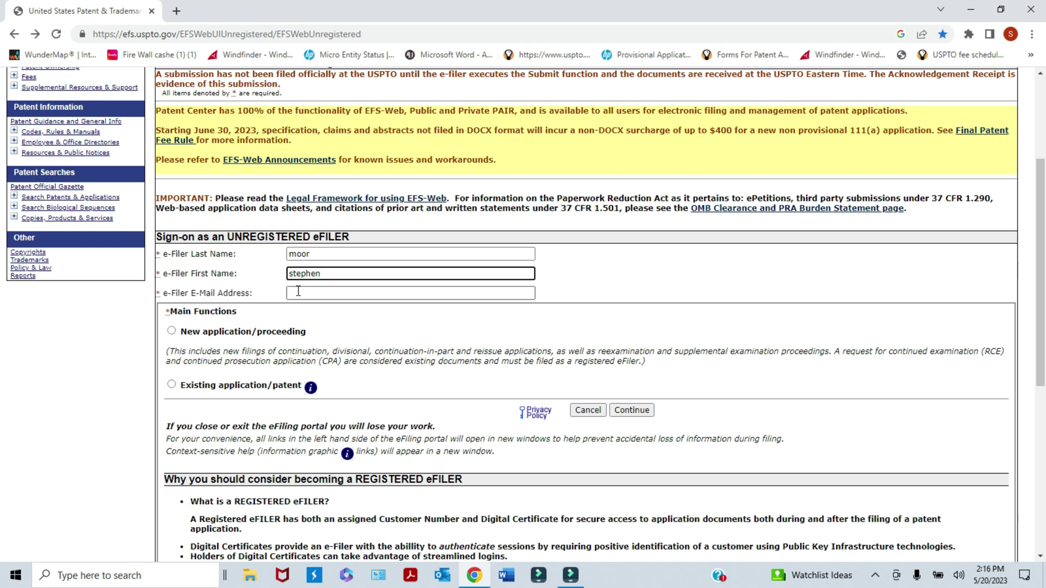
click(301, 292)
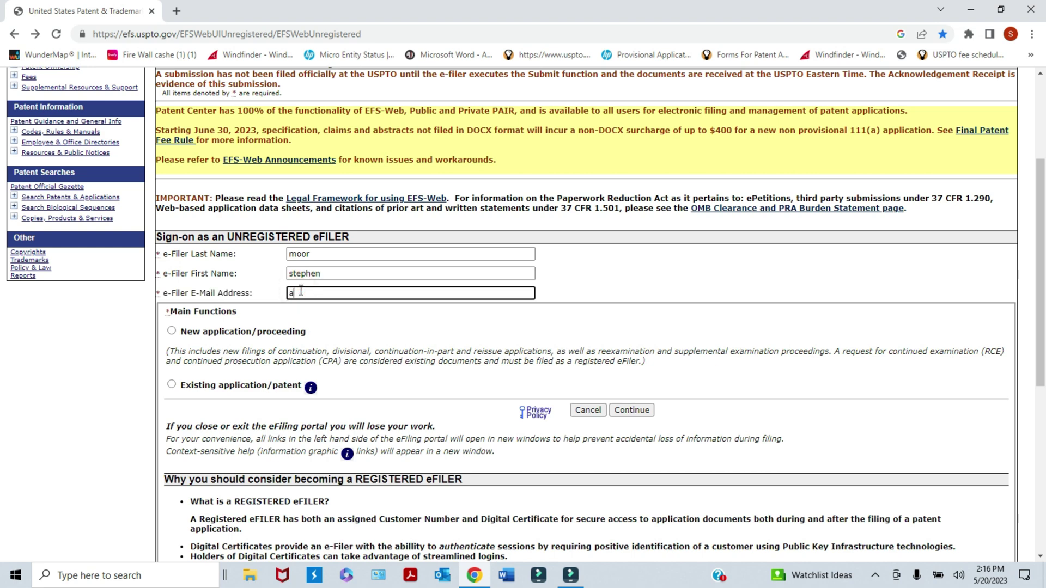
scroll(1040, 217, down, 2)
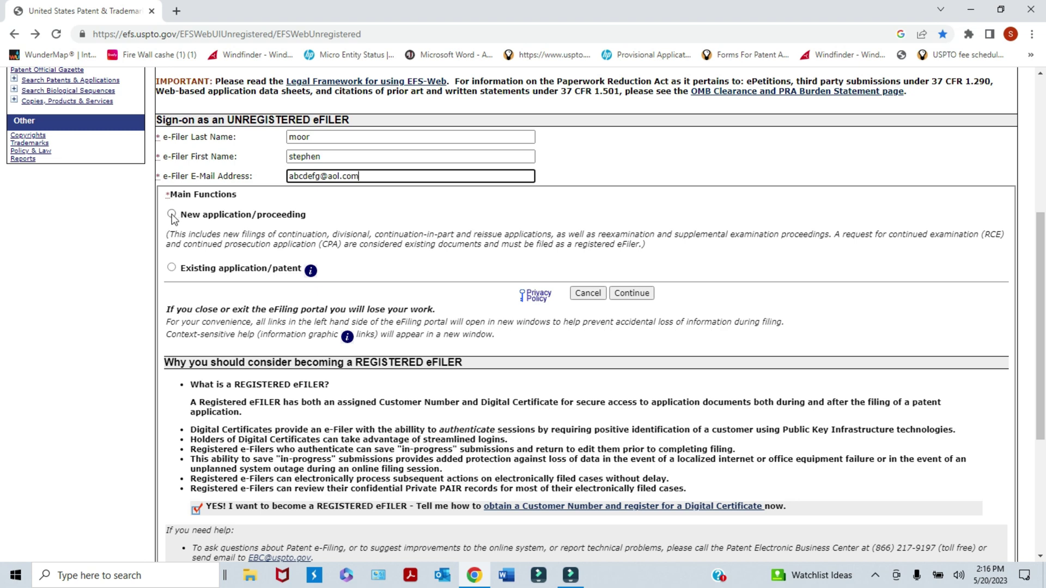
- Start a new Utility Provisional application and continue to the Application Data form
click(172, 216)
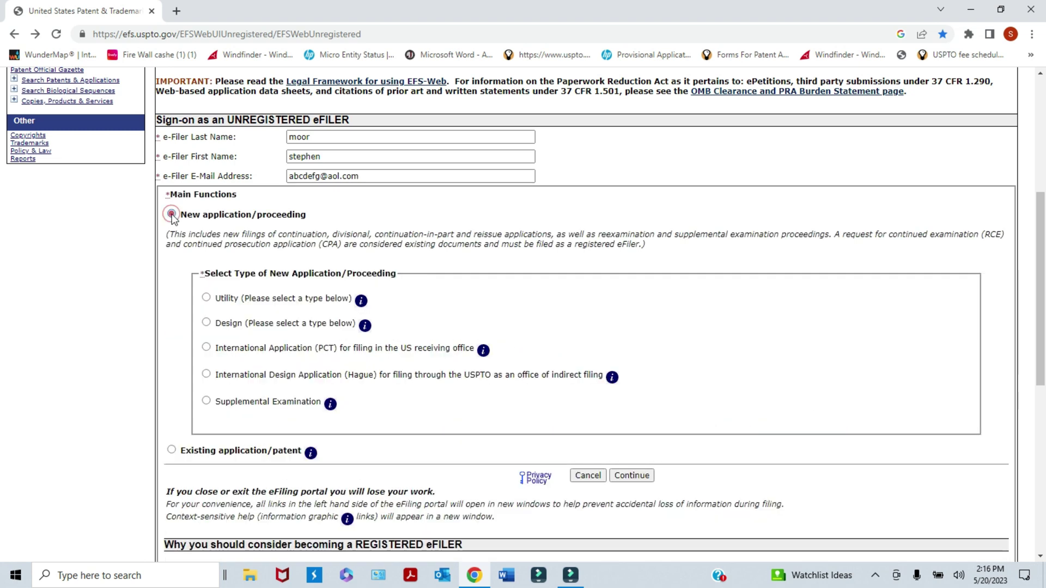
scroll(1042, 274, down, 3)
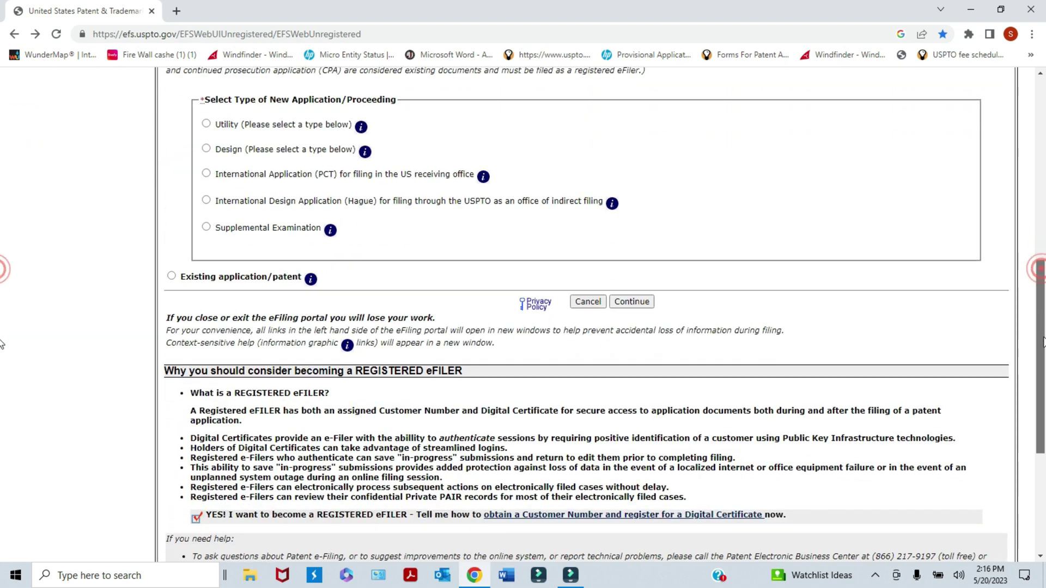
scroll(1035, 275, up, 1)
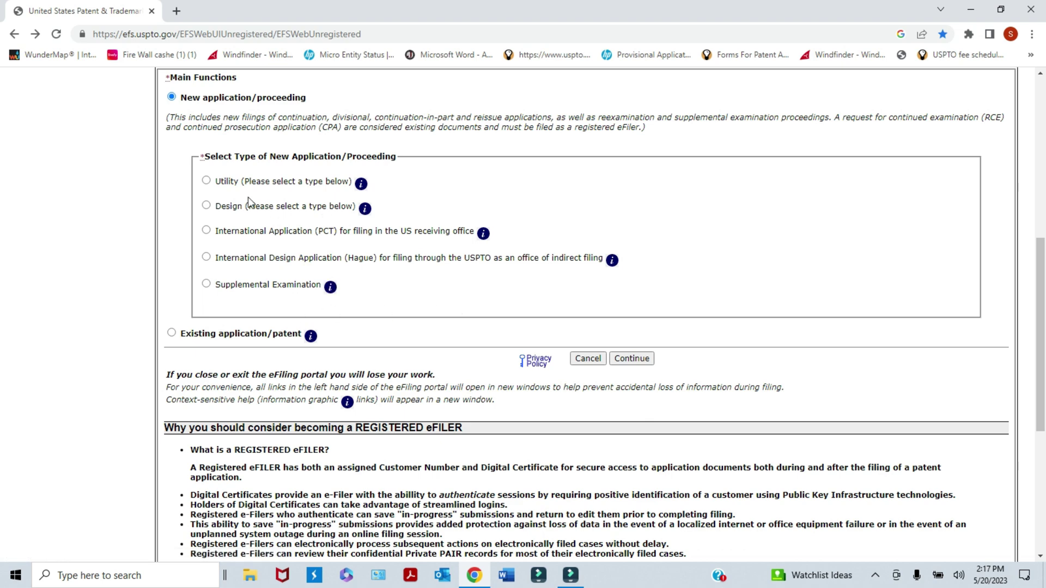
click(206, 182)
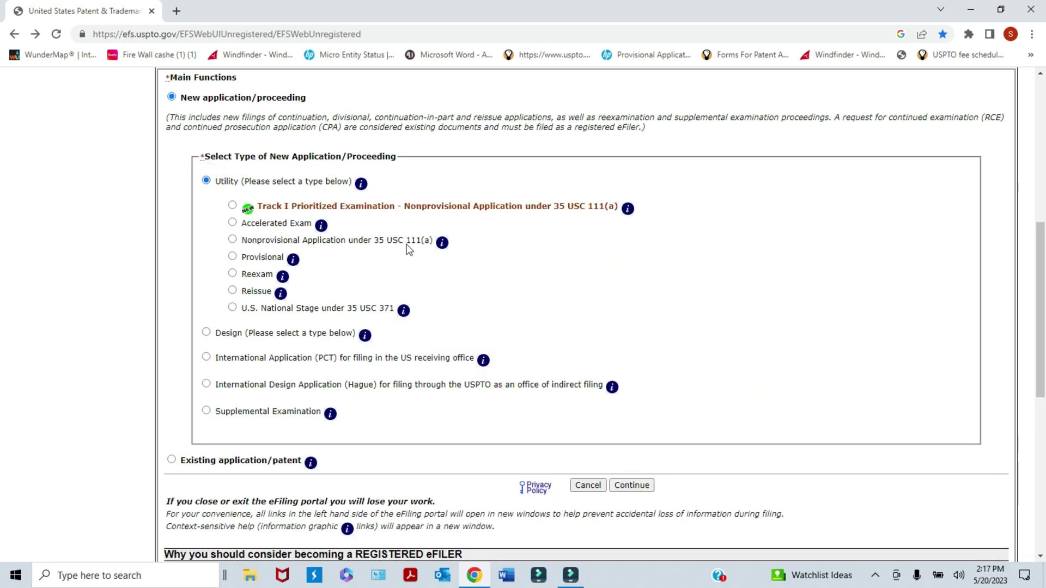
click(232, 257)
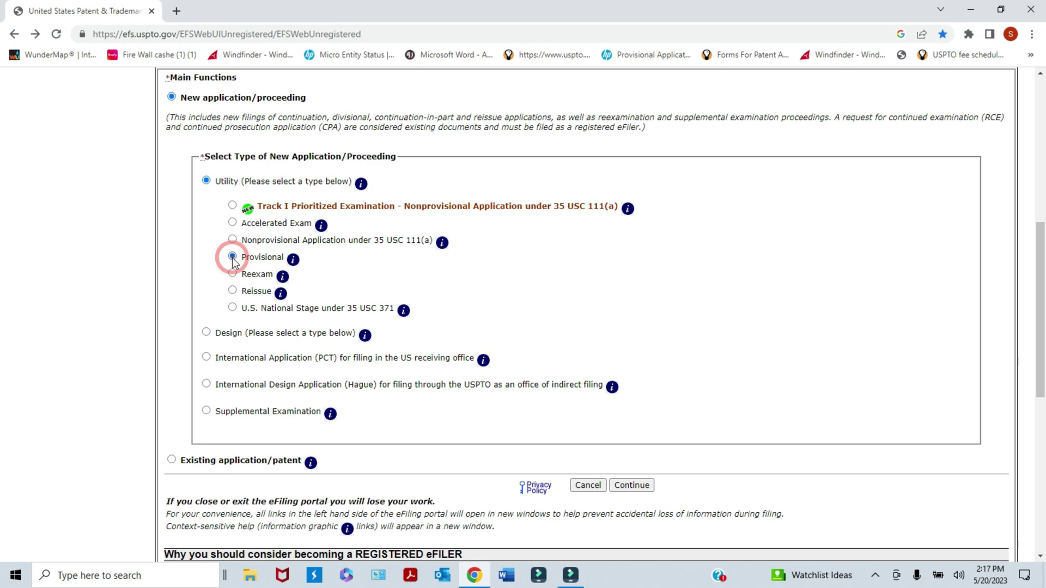
drag(1045, 246, 1044, 317)
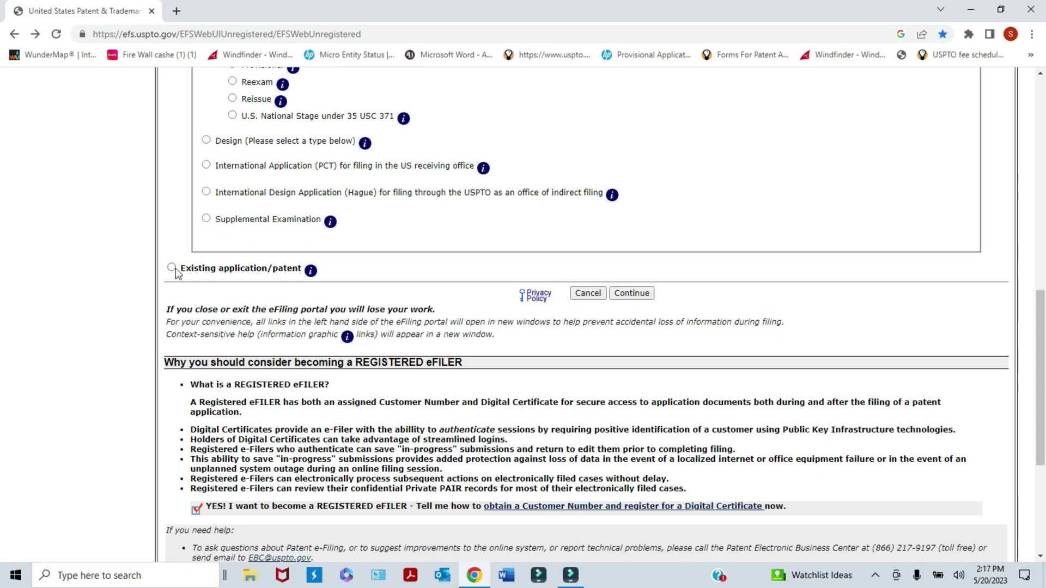
click(631, 294)
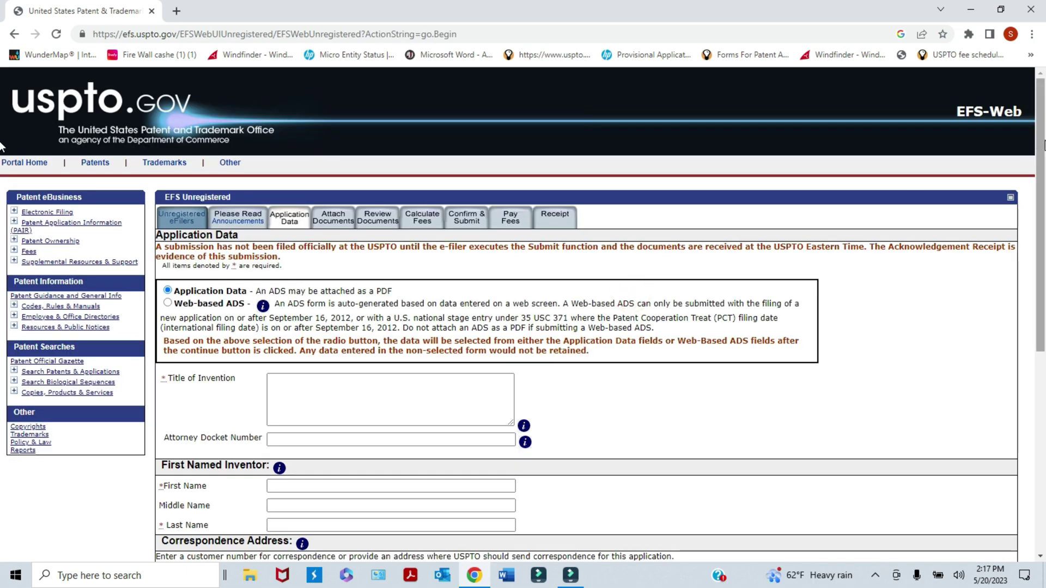
- Enter the title 'dog toy' and the first named inventor's first, middle and last names
scroll(448, 260, down, 3)
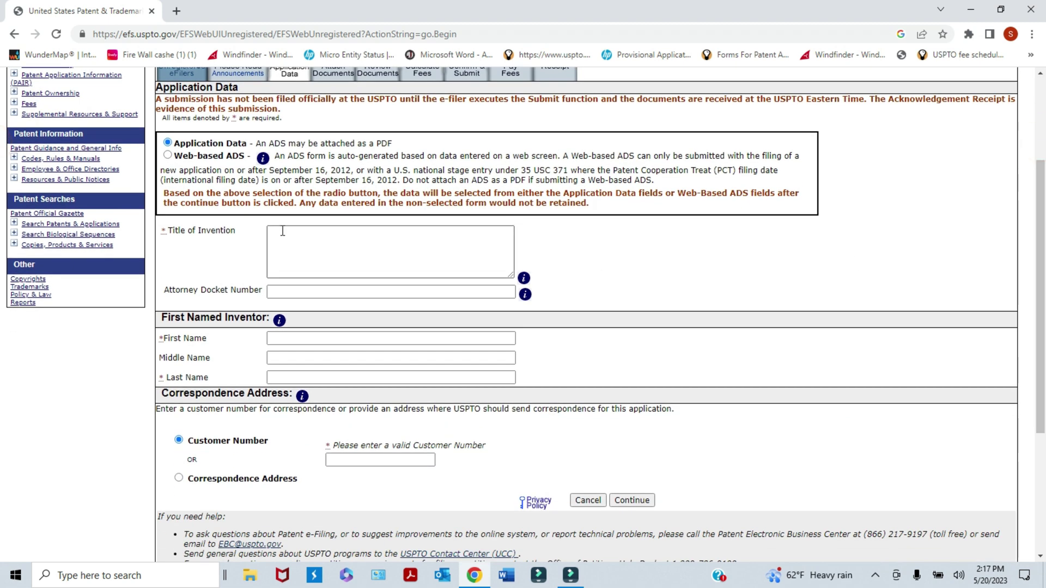
click(282, 231)
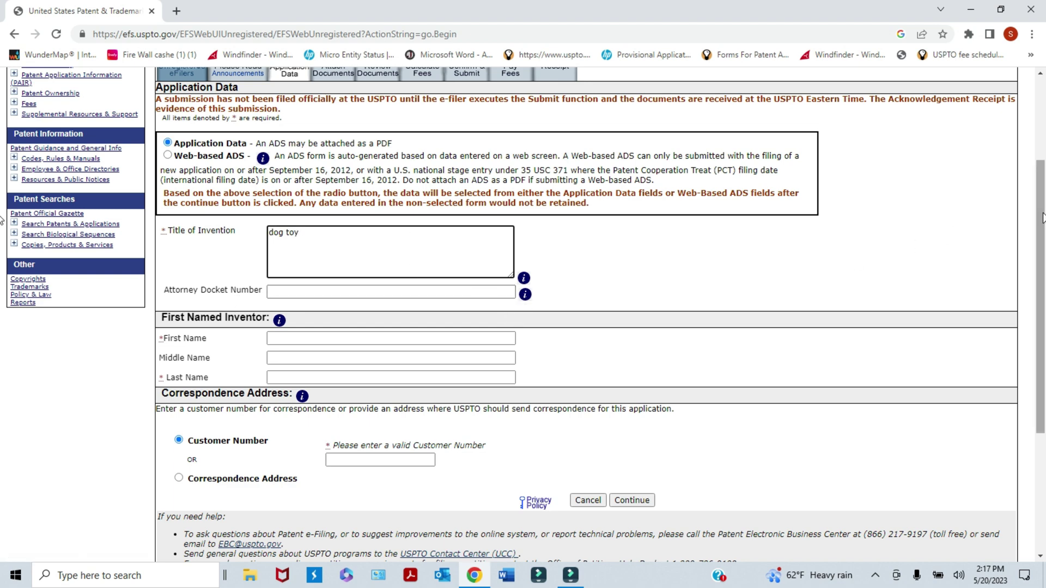
scroll(1035, 219, down, 1)
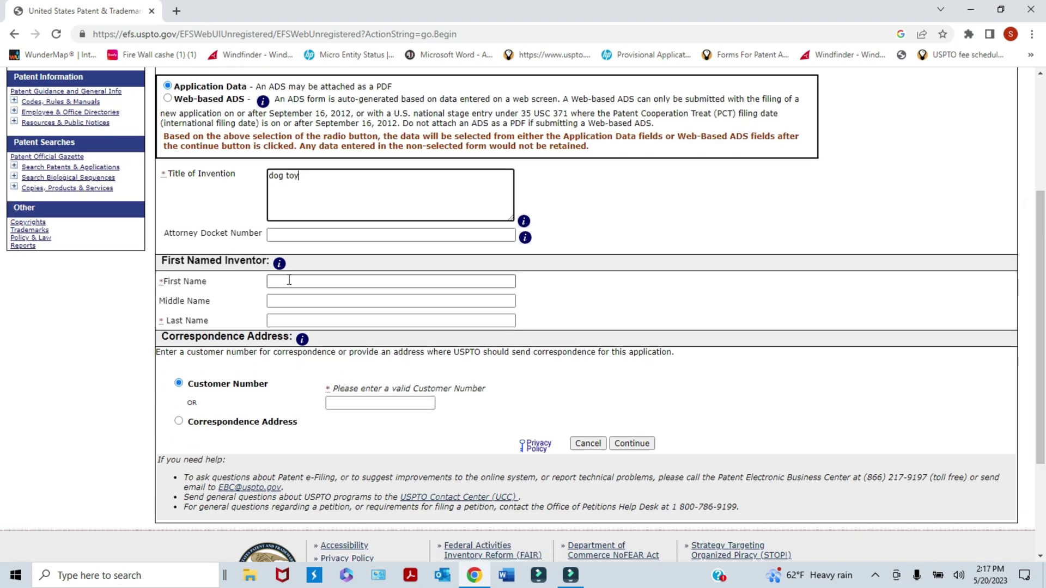
click(300, 281)
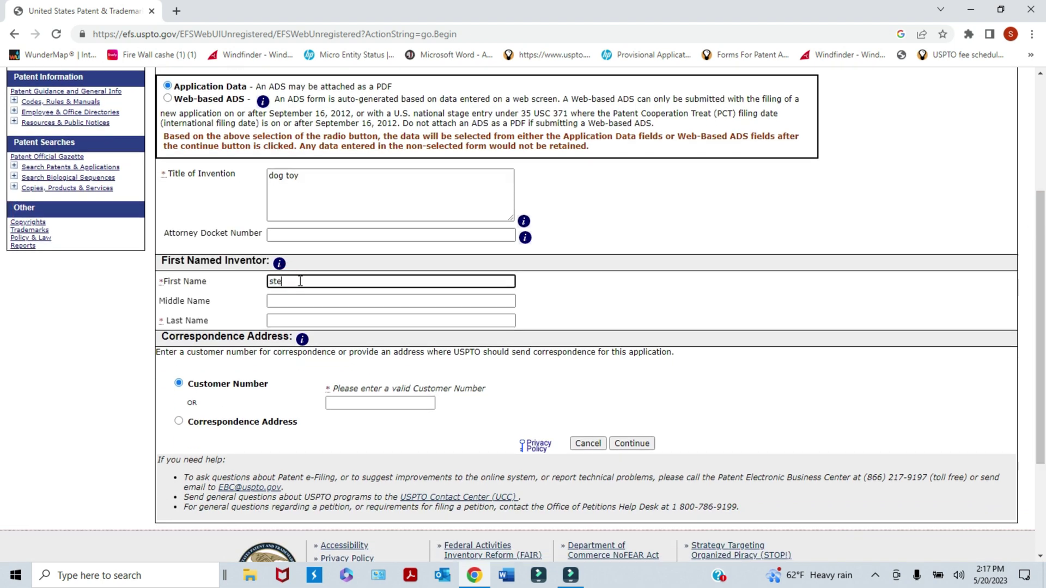
text(stephen)
click(287, 298)
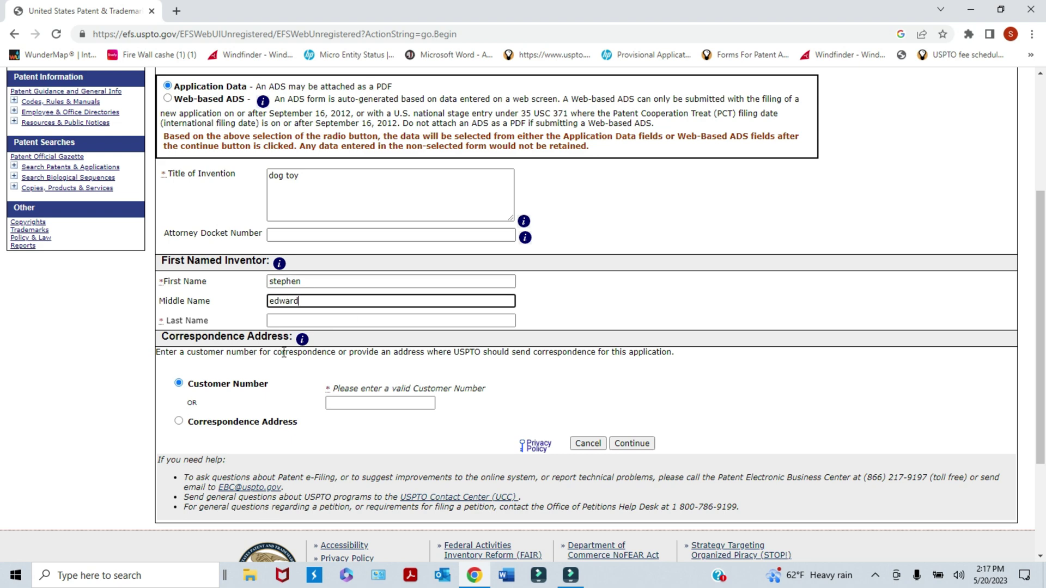
click(291, 320)
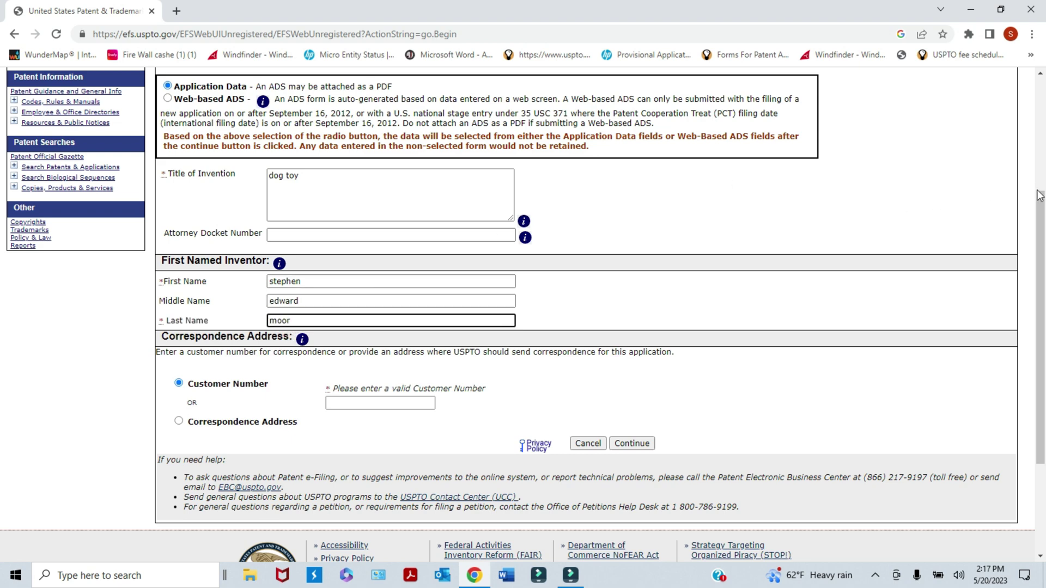
drag(1040, 197, 1043, 283)
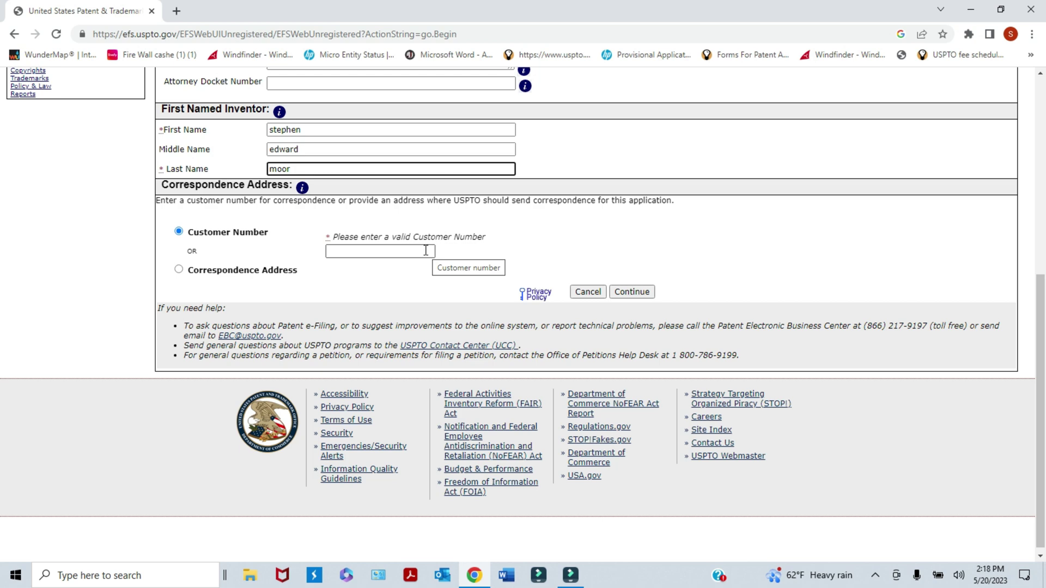
- Switch to a correspondence address and fill in the name, street address and city
click(178, 270)
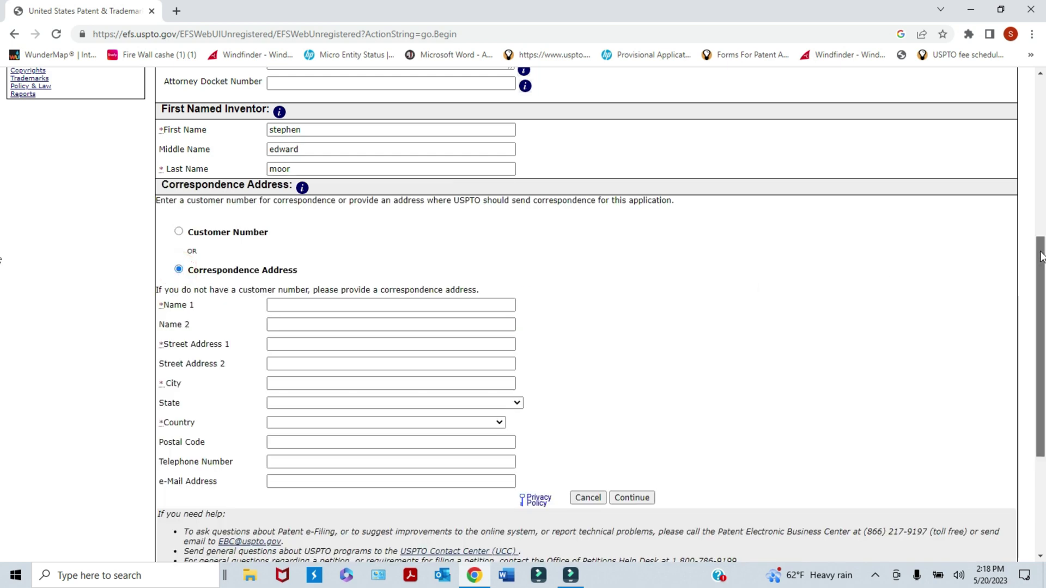
scroll(1036, 255, down, 2)
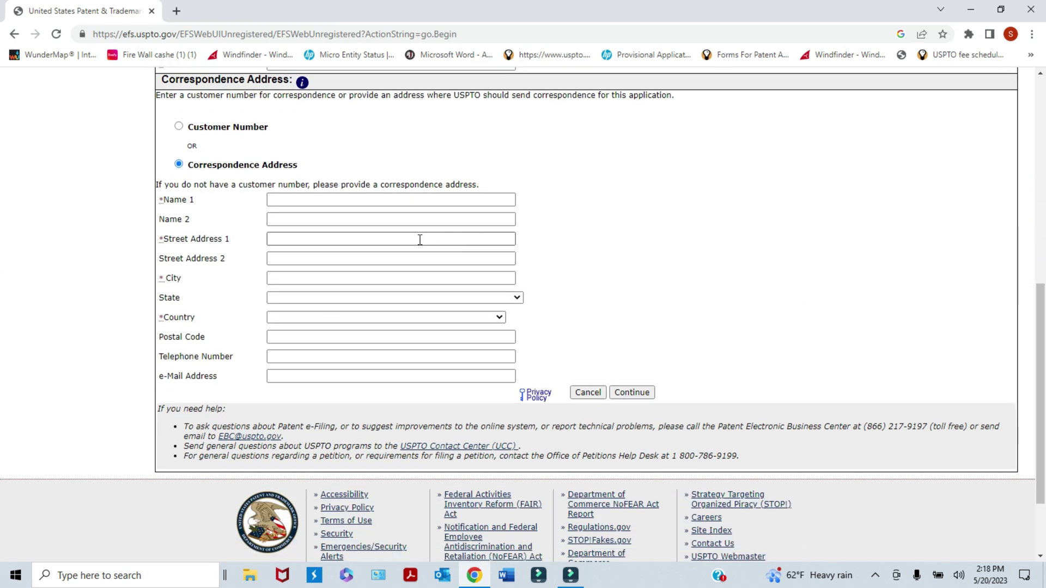
click(297, 203)
click(297, 201)
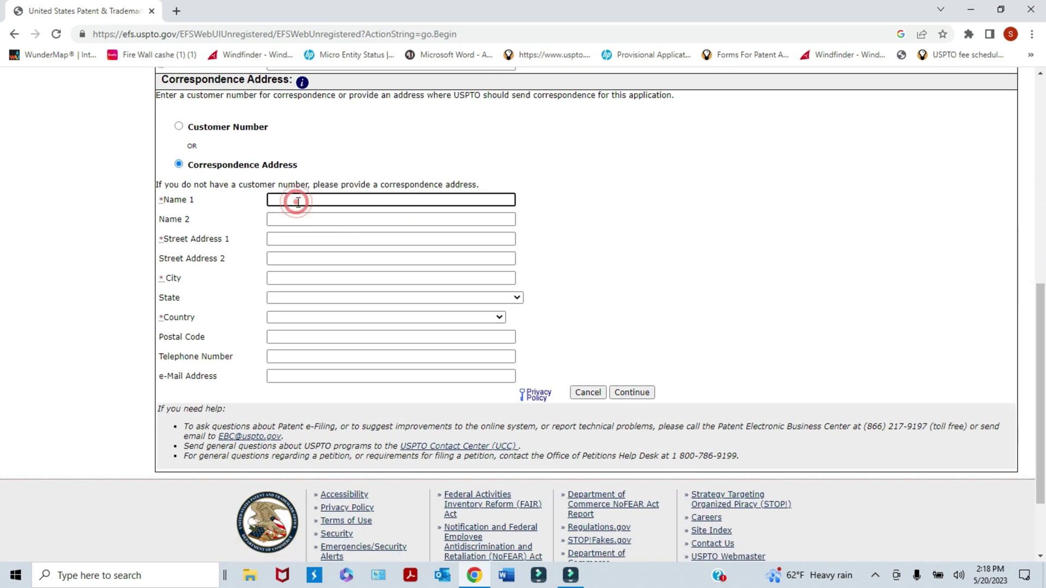
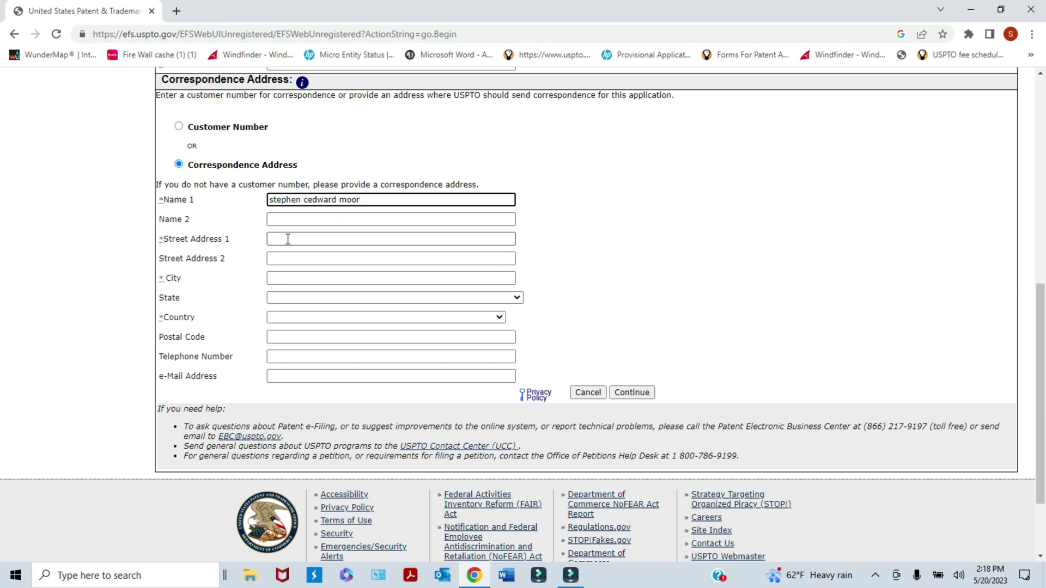
click(288, 238)
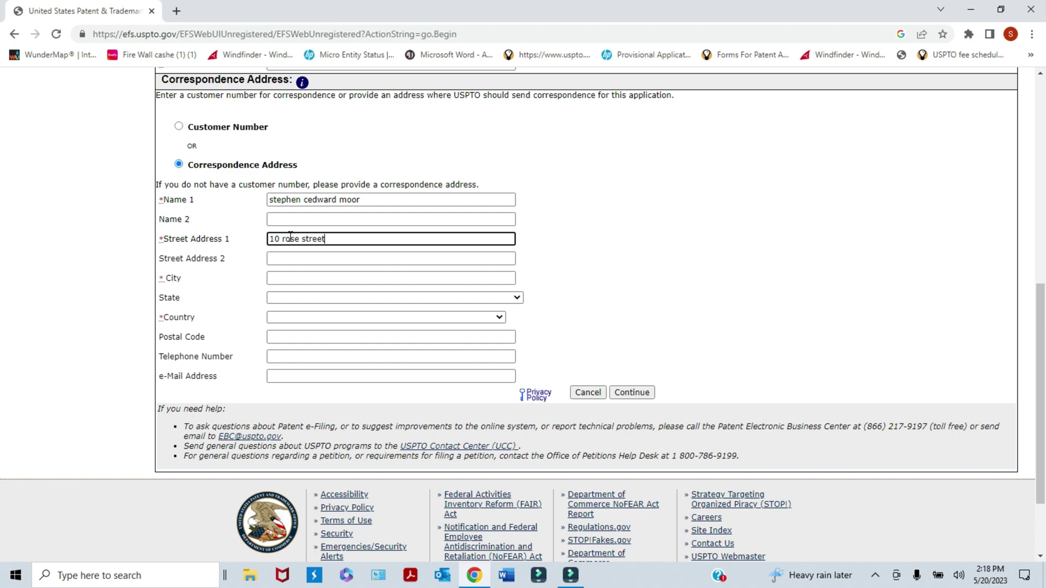
click(289, 278)
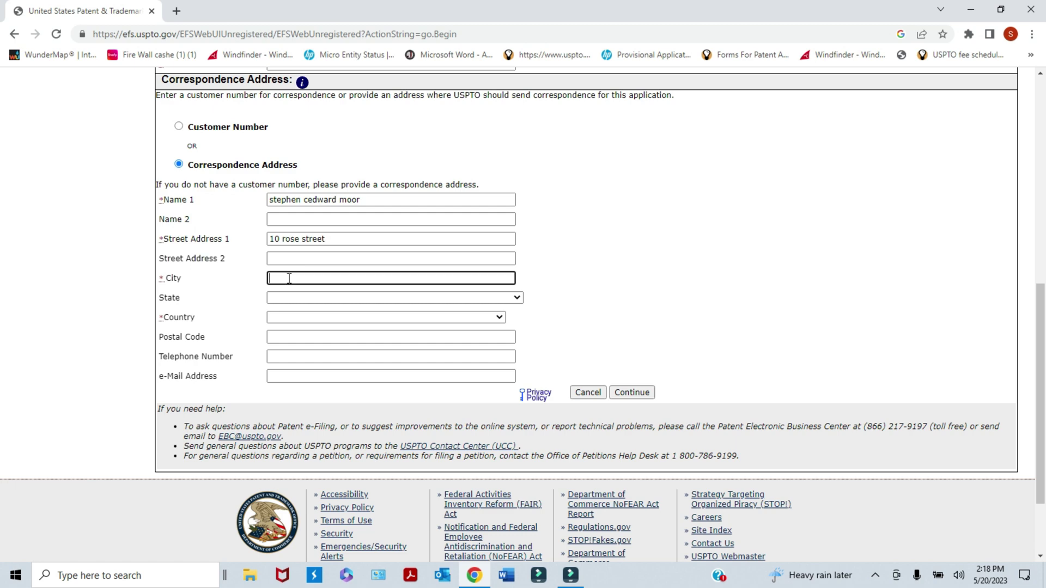
text(point pleasant)
- Set the correspondence state to NEW JERSEY and the country to UNITED STATES
click(515, 297)
drag(516, 318, 512, 424)
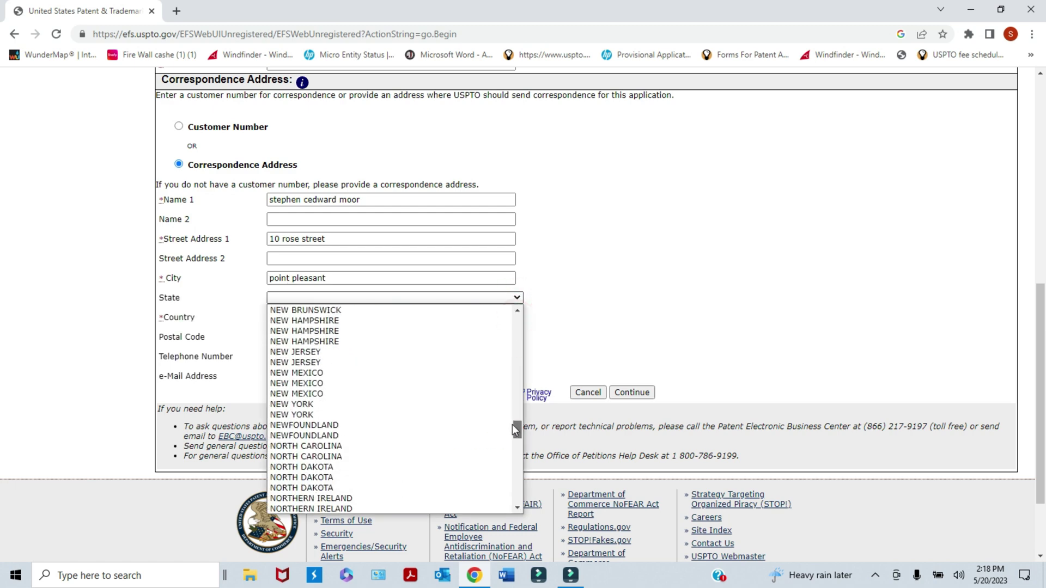
click(324, 353)
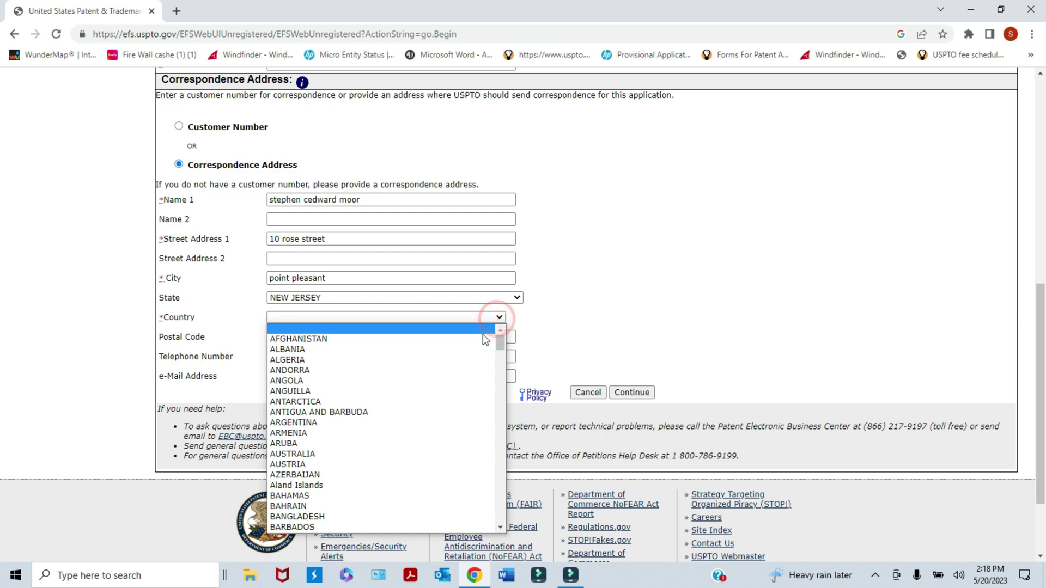
mouse_move(500, 338)
mouse_down()
mouse_move(504, 374)
mouse_move(511, 337)
mouse_up()
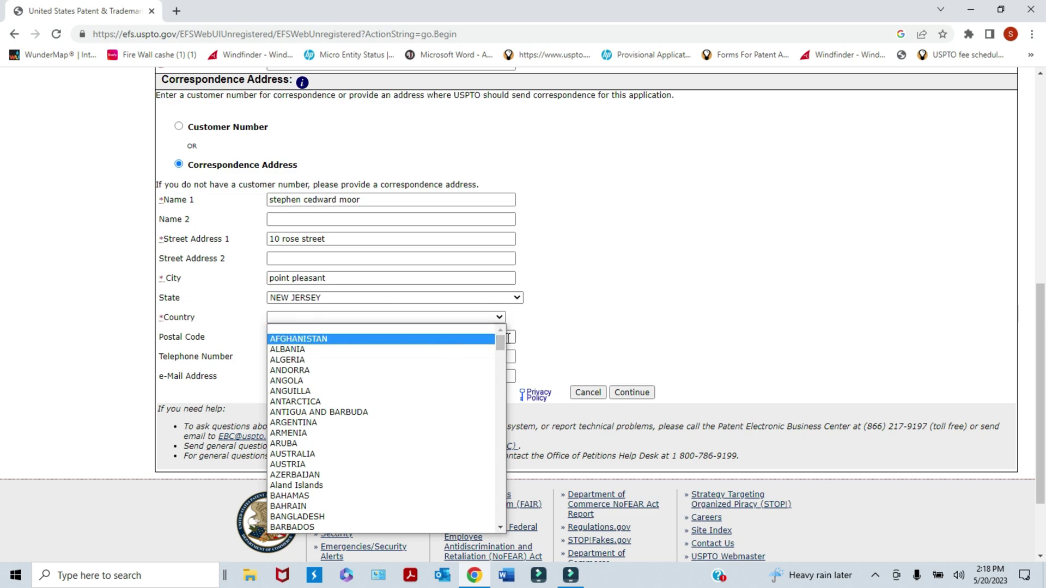
drag(502, 345, 488, 510)
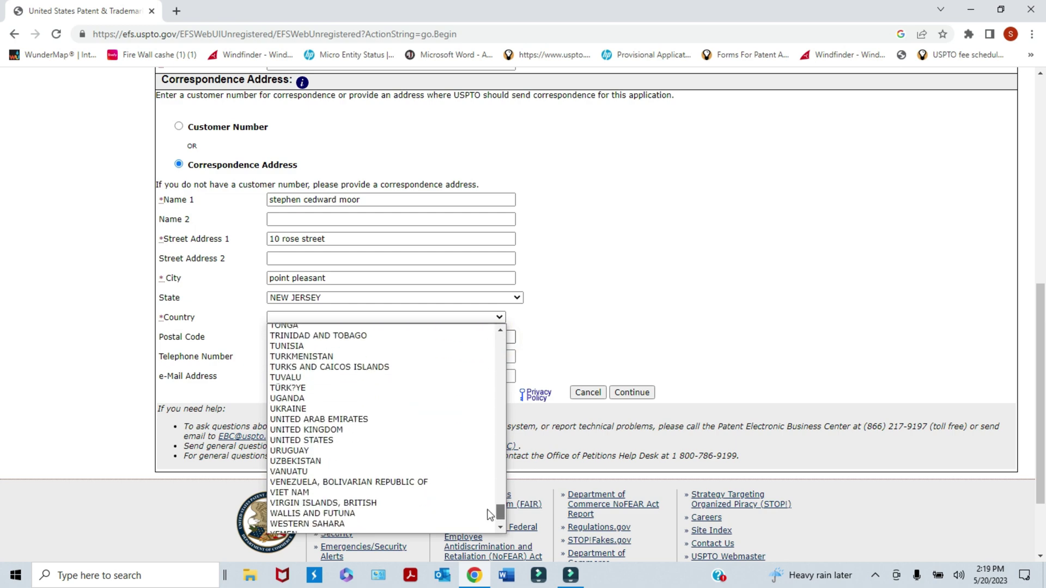
click(343, 440)
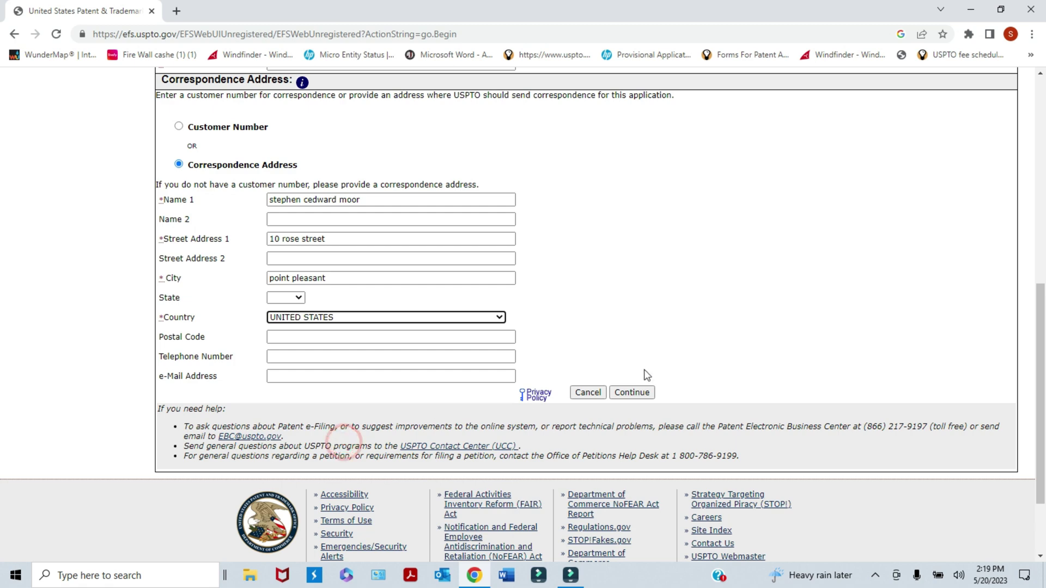
- Enter the correspondence postal code, telephone number and e-mail address
click(275, 336)
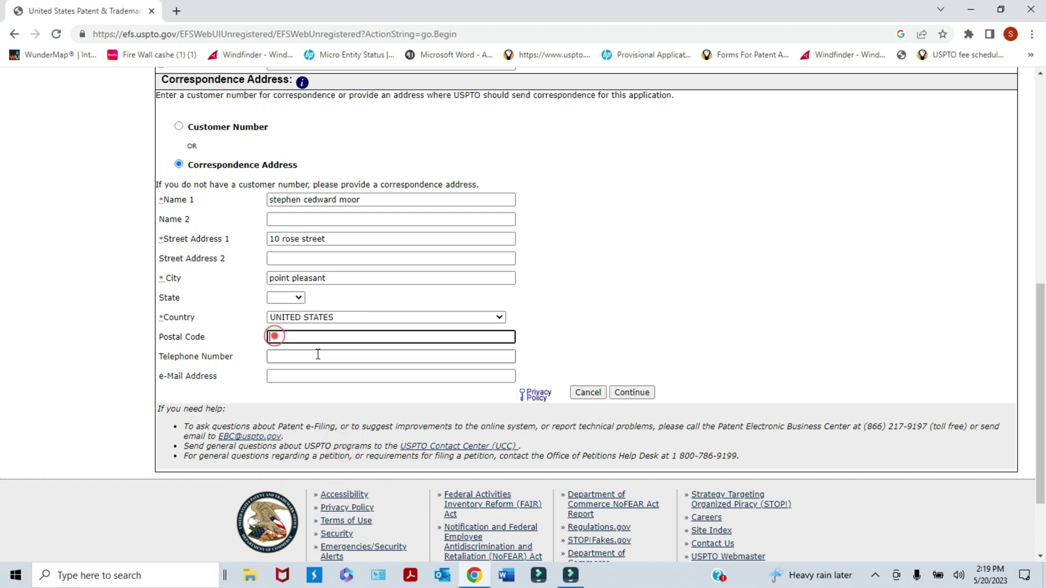
text(08742)
click(283, 354)
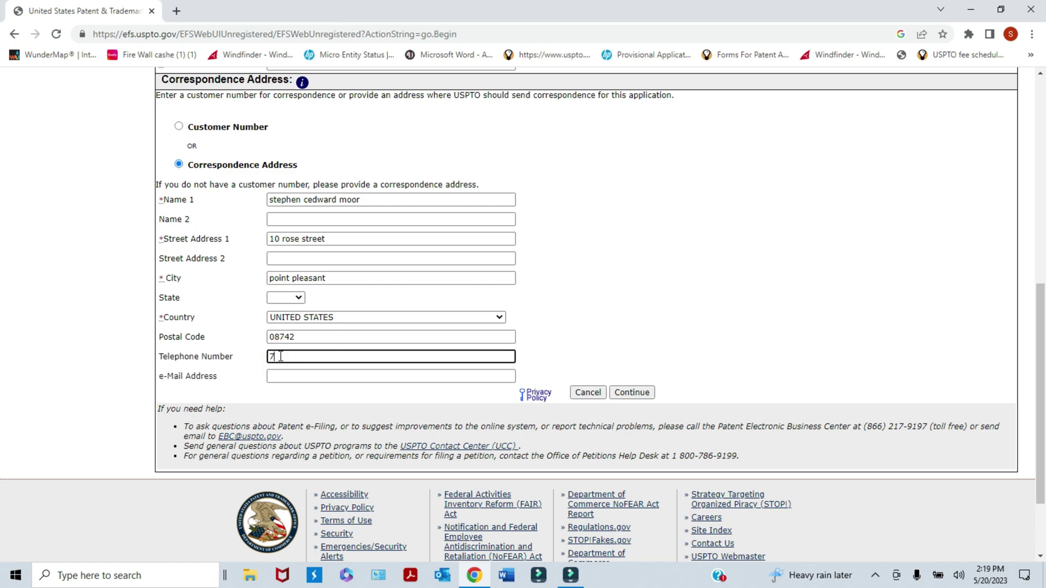
click(283, 375)
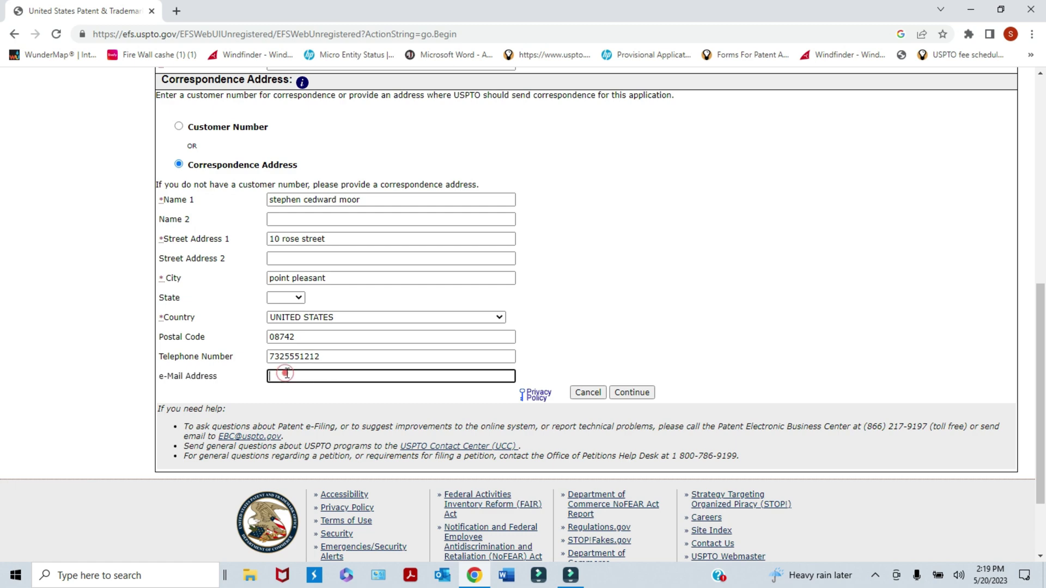
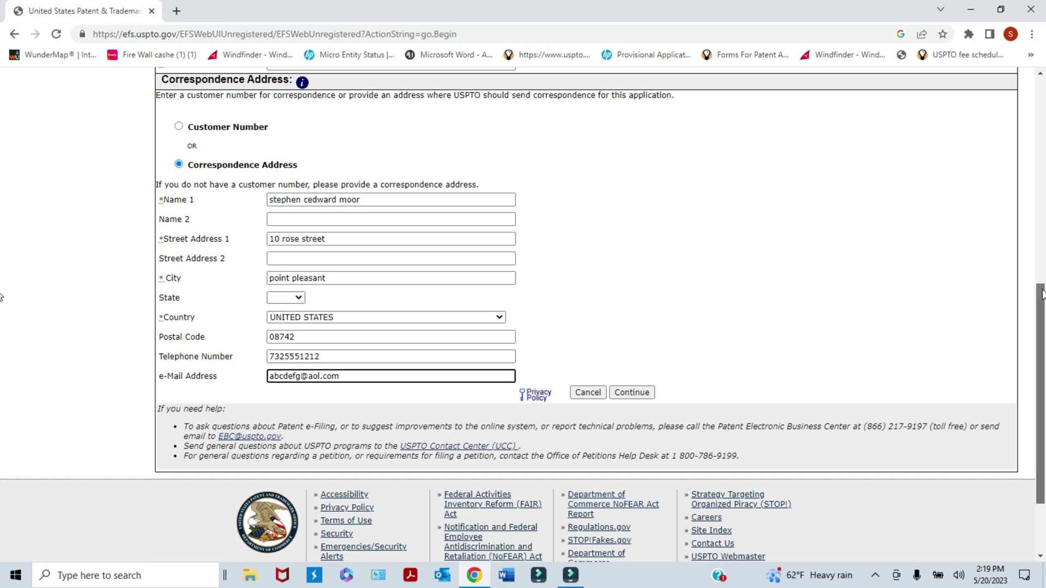
scroll(859, 467, down, 2)
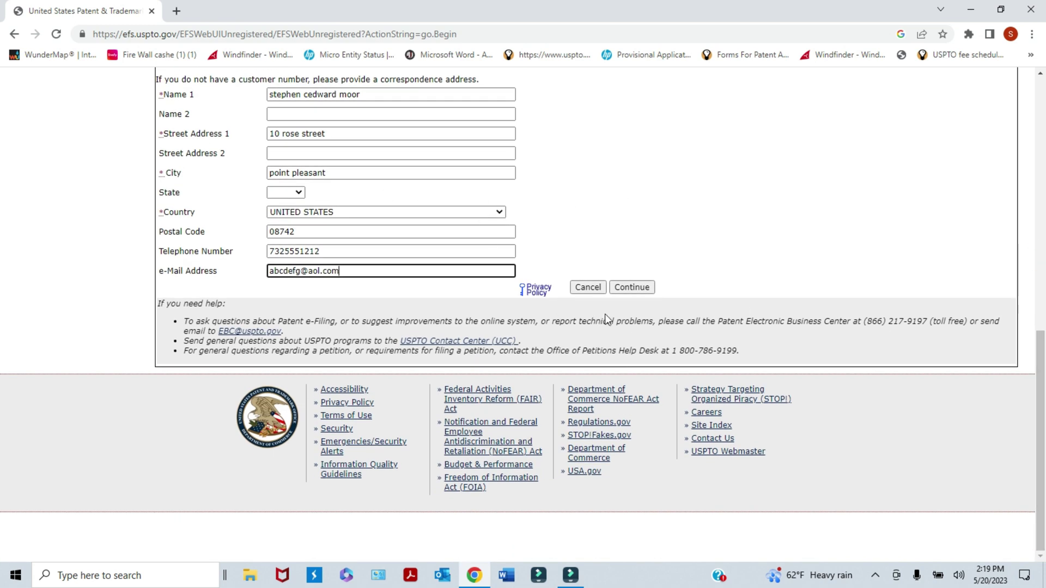
- Continue to the Attach Documents page and review the dog toy application summary
click(637, 289)
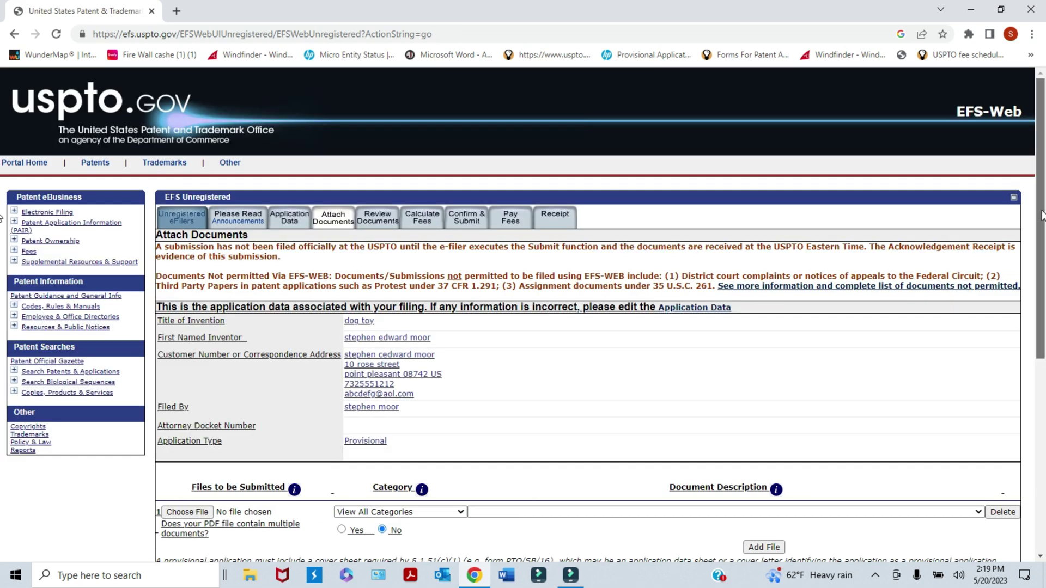
scroll(2, 215, down, 1)
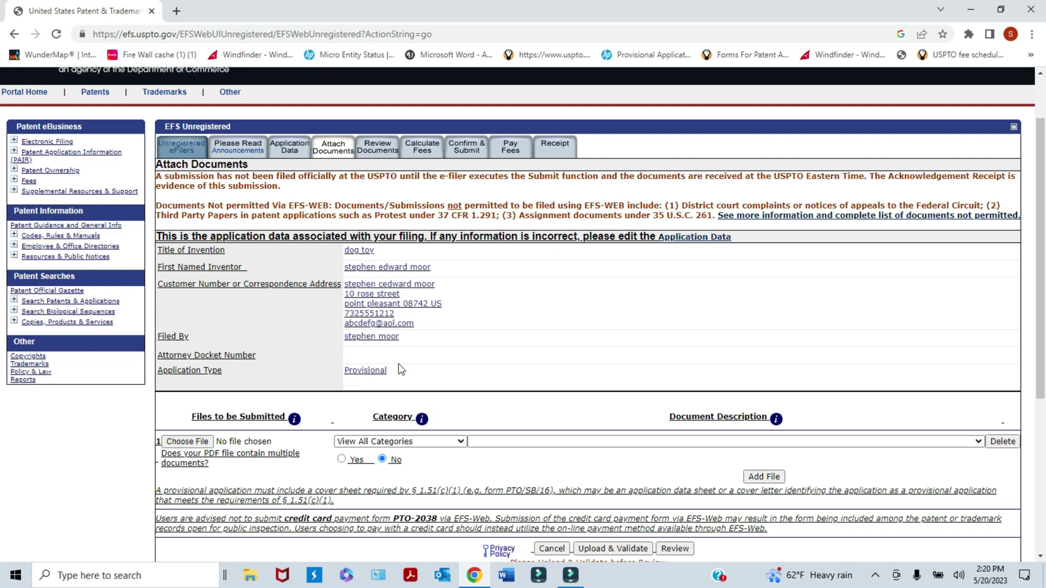
click(425, 367)
click(425, 367)
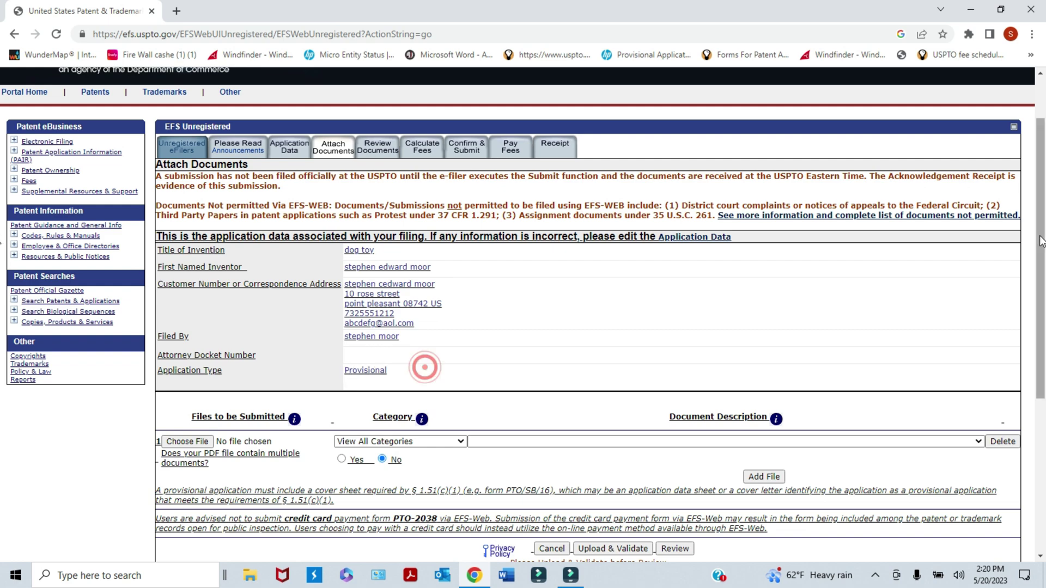
drag(1040, 242, 1042, 332)
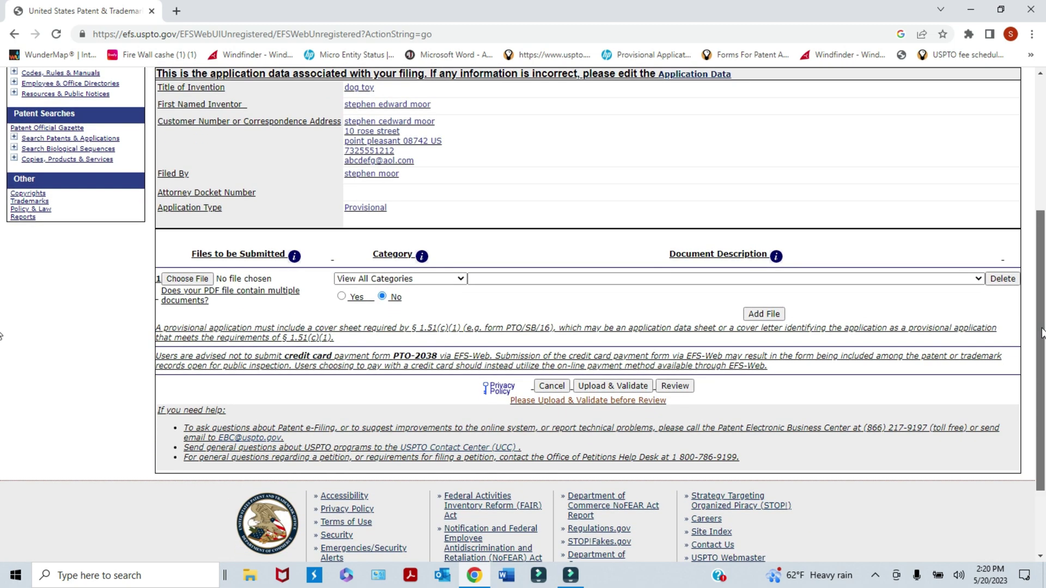
drag(1042, 332, 1042, 343)
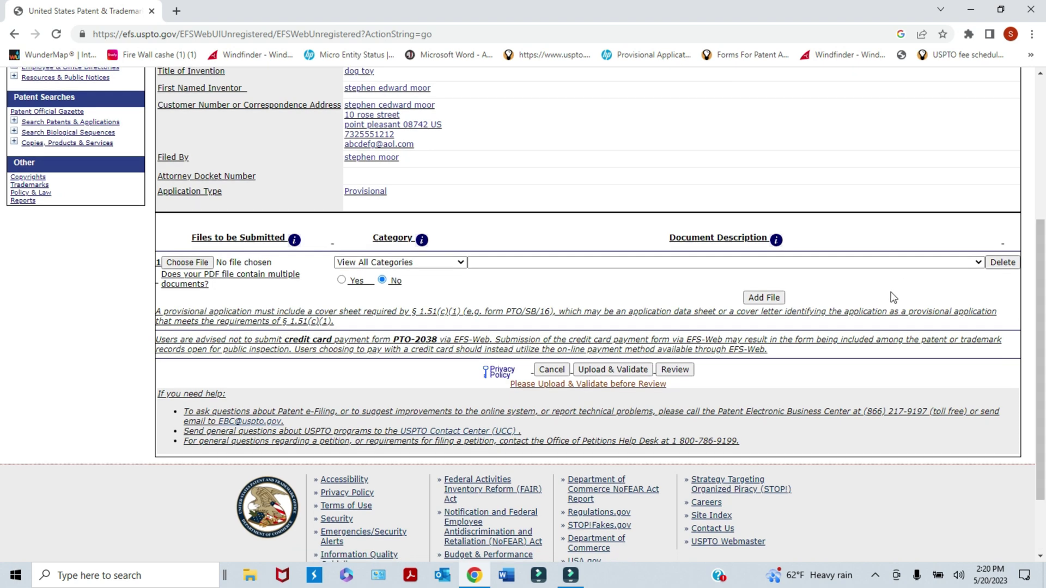
click(116, 297)
click(460, 264)
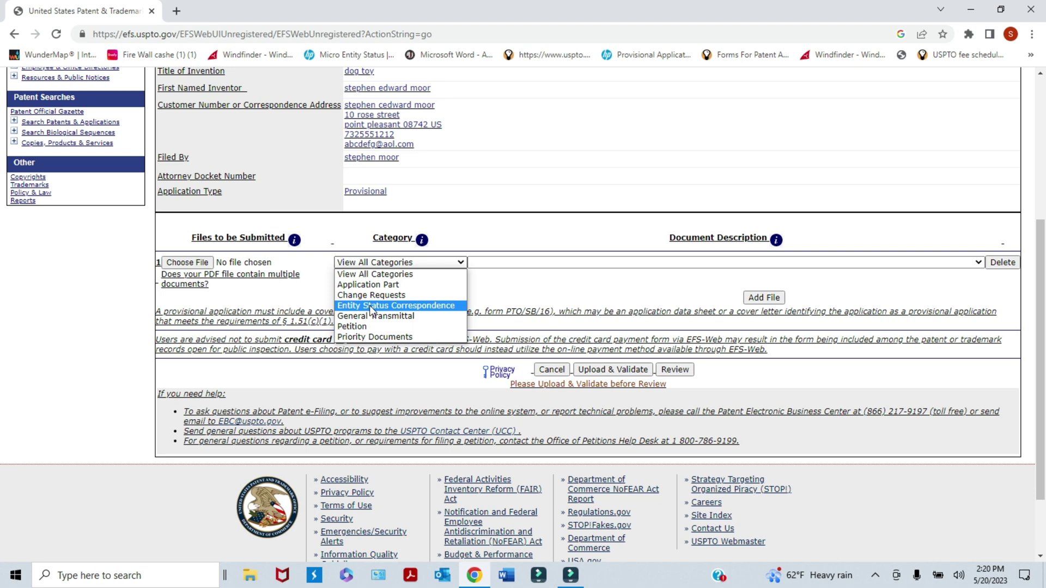
- Set the first document to Entity Status Correspondence, Certification of Micro Entity (Gross Income Basis)
click(371, 308)
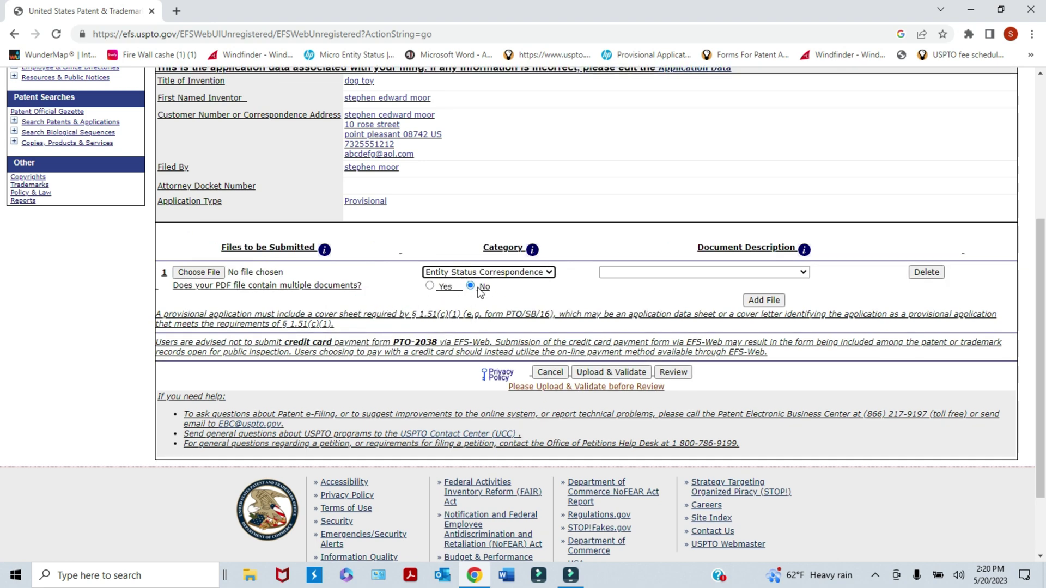
click(807, 279)
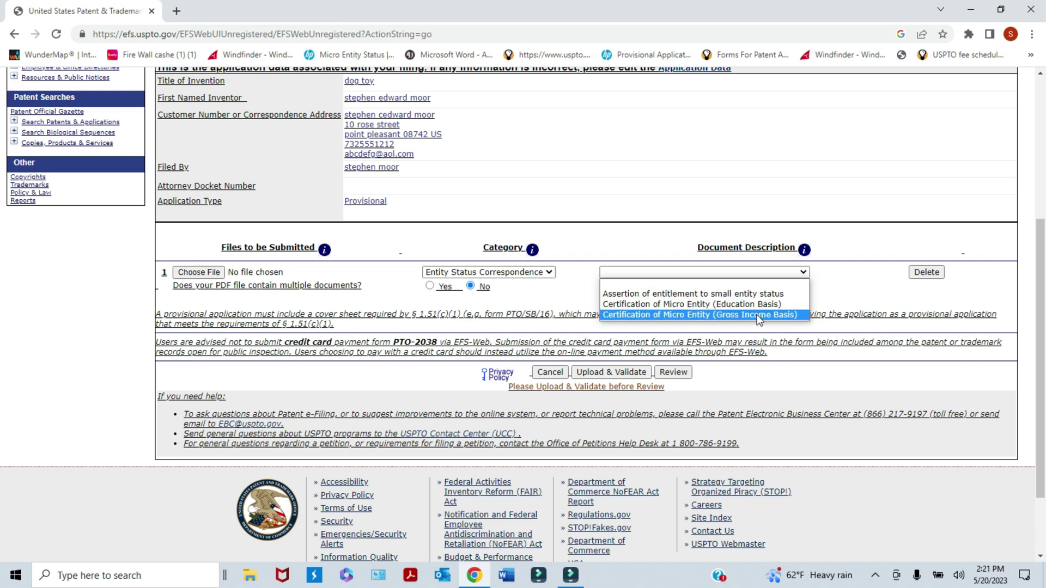
click(759, 316)
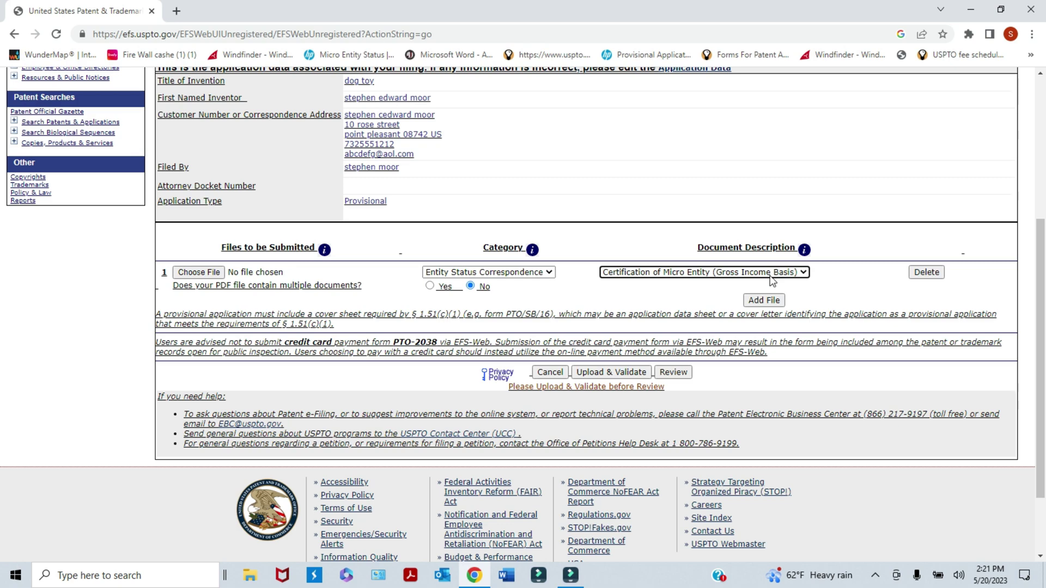
click(205, 272)
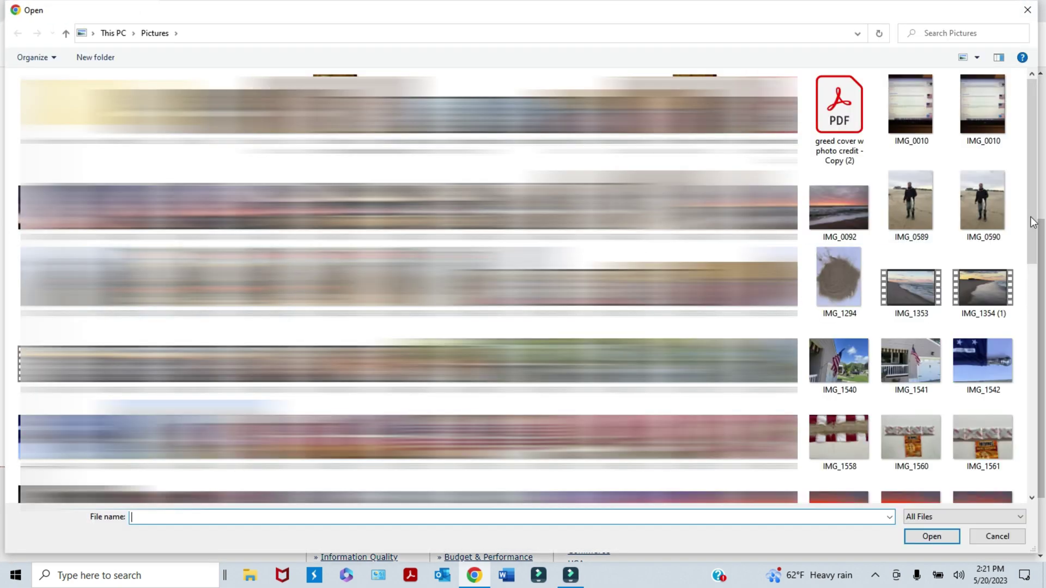
- Attach SB15AMicro.pdf from Pictures as the first file, checking its properties first
drag(1031, 212, 1031, 426)
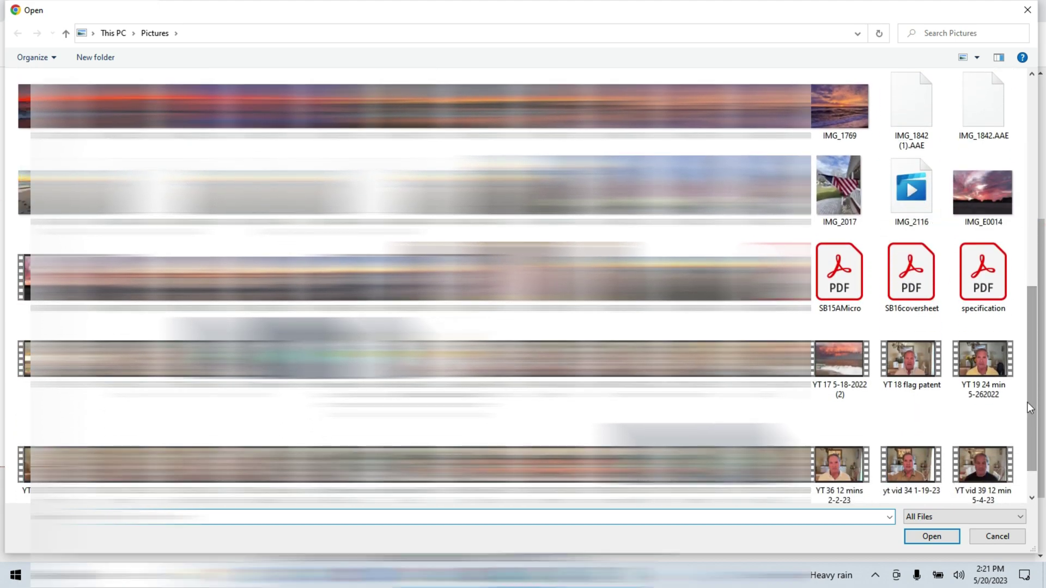
click(836, 289)
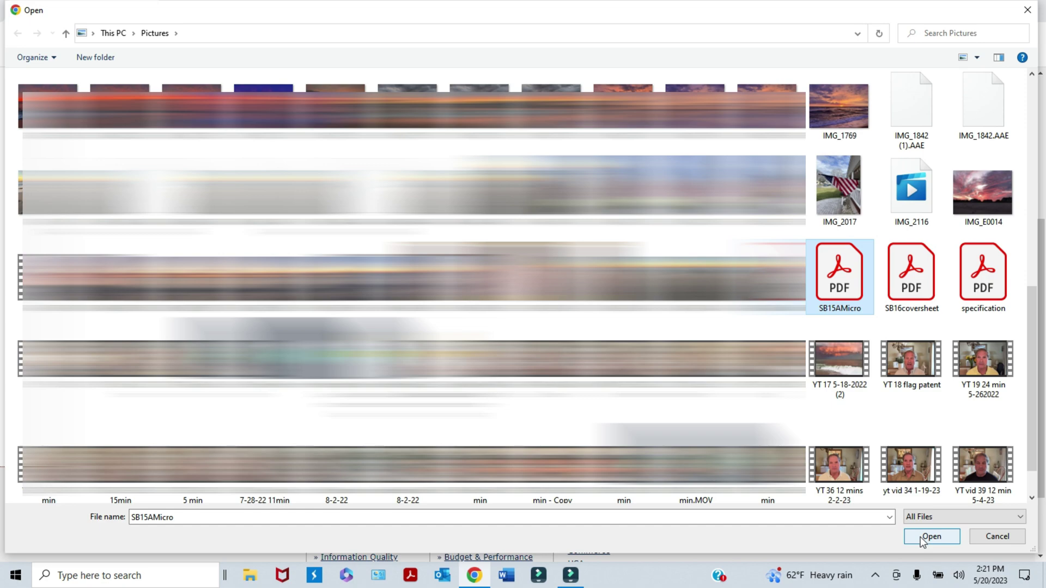
click(996, 538)
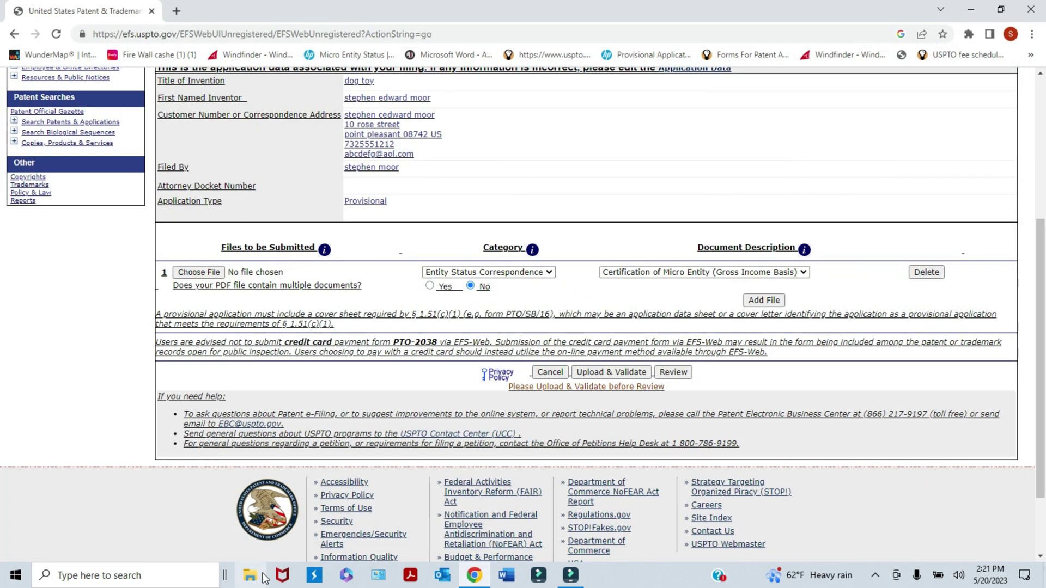
click(215, 271)
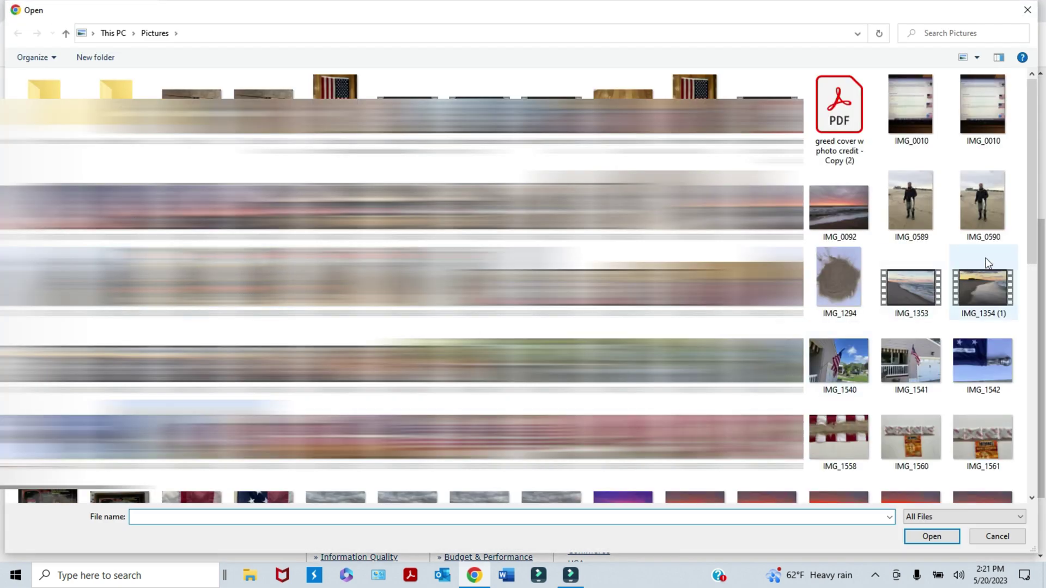
drag(1030, 249, 1022, 409)
click(837, 365)
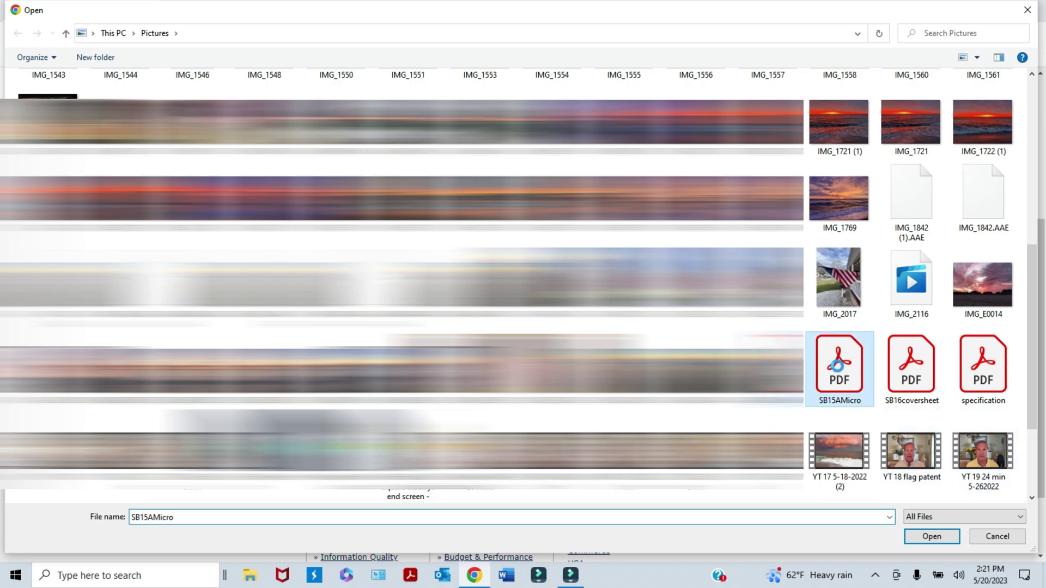
right_click(837, 365)
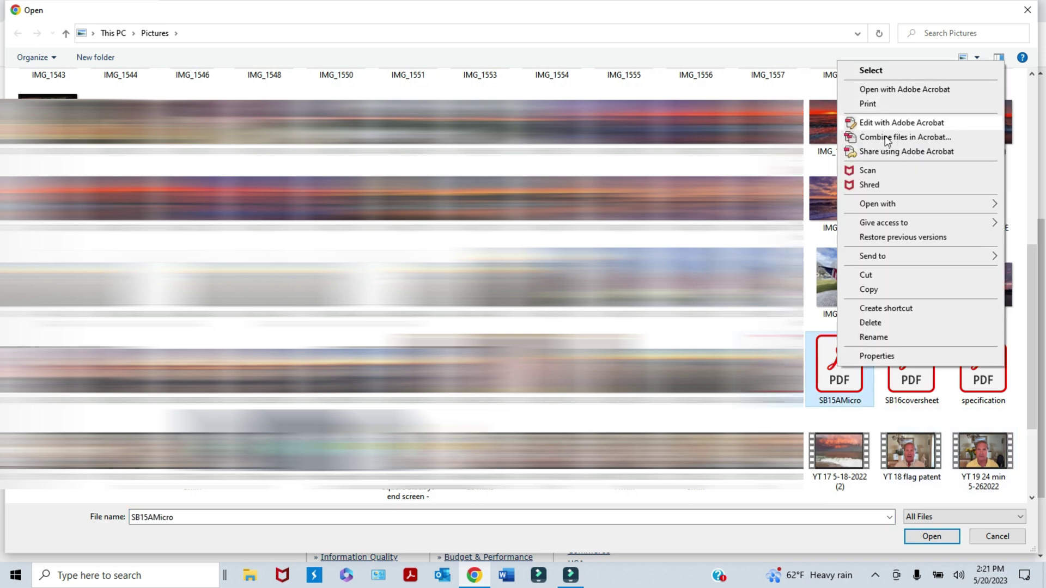
click(877, 356)
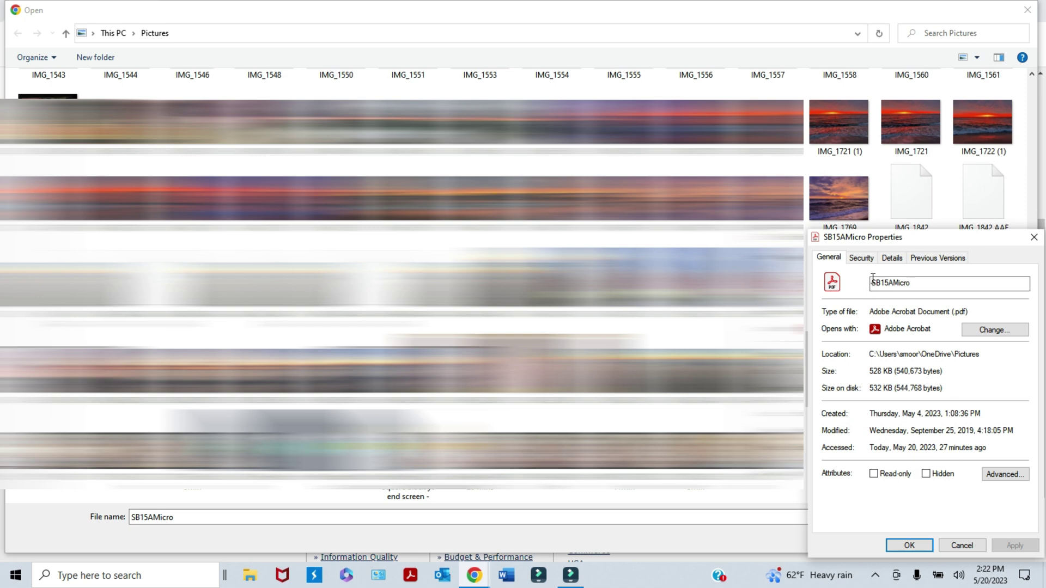
click(909, 545)
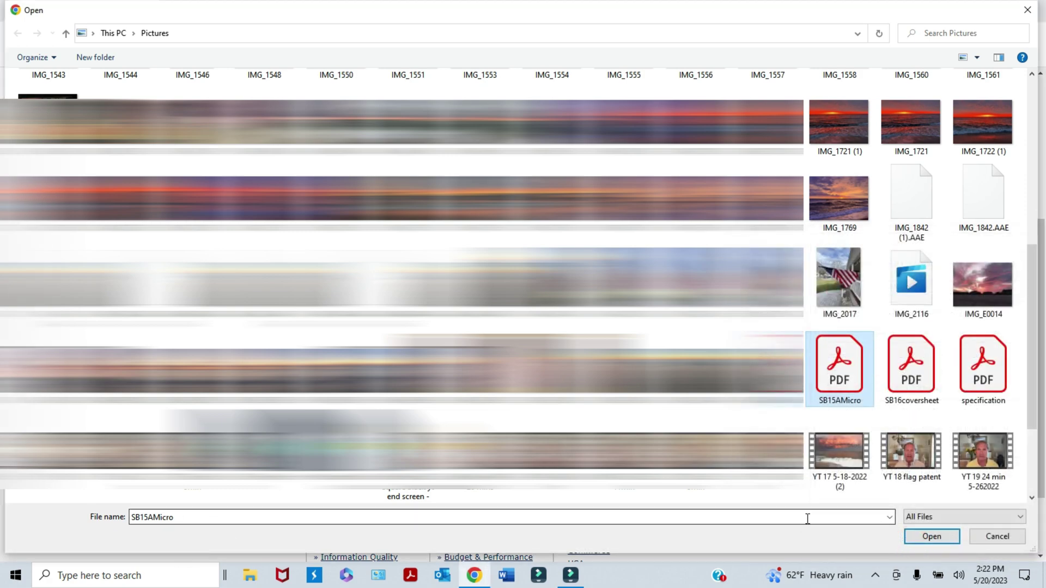
click(922, 538)
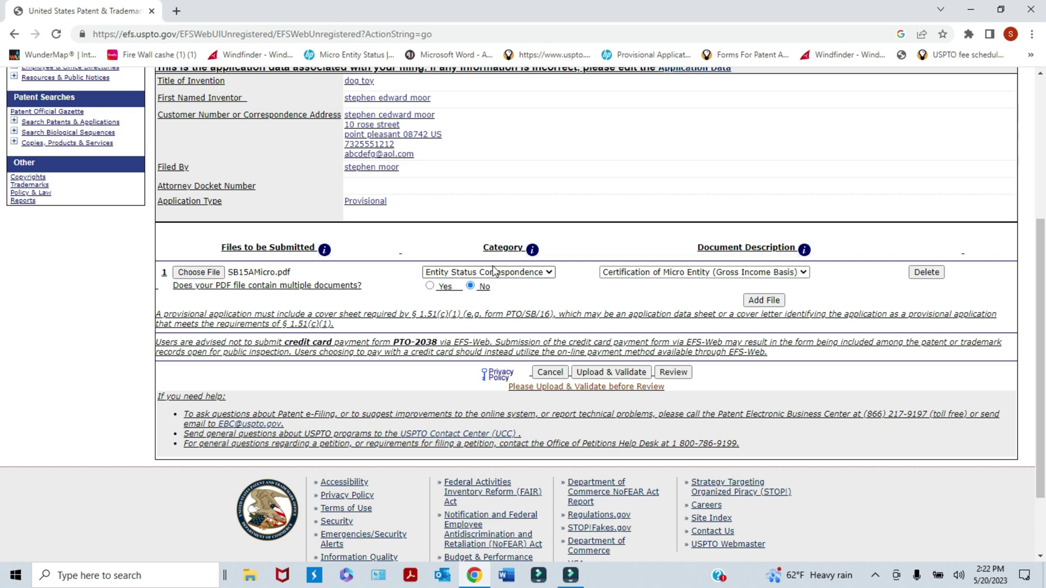
- Add a second file row set to Application Part, Provisional Cover Sheet (SB16)
click(764, 300)
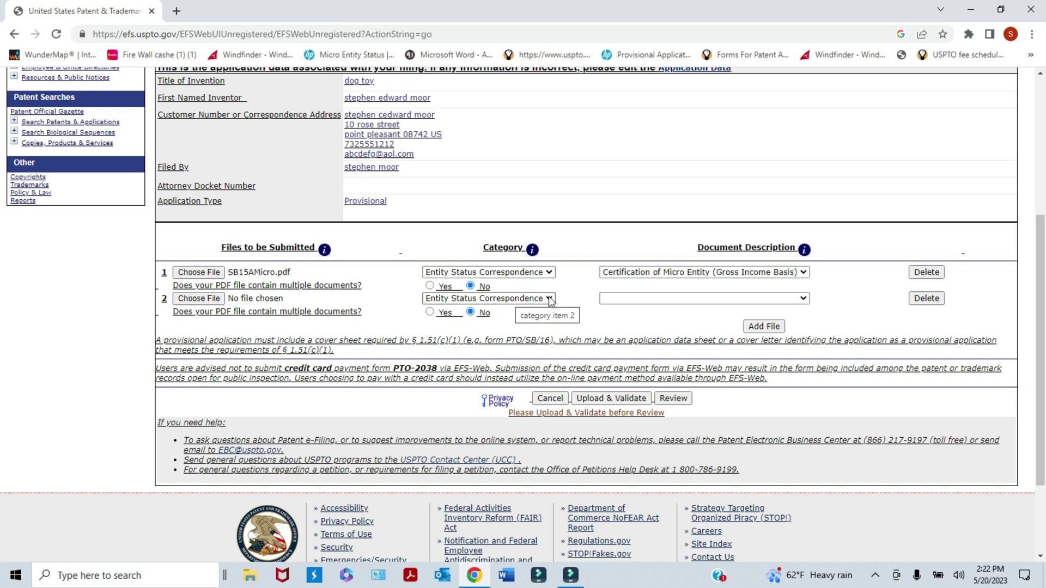
click(550, 299)
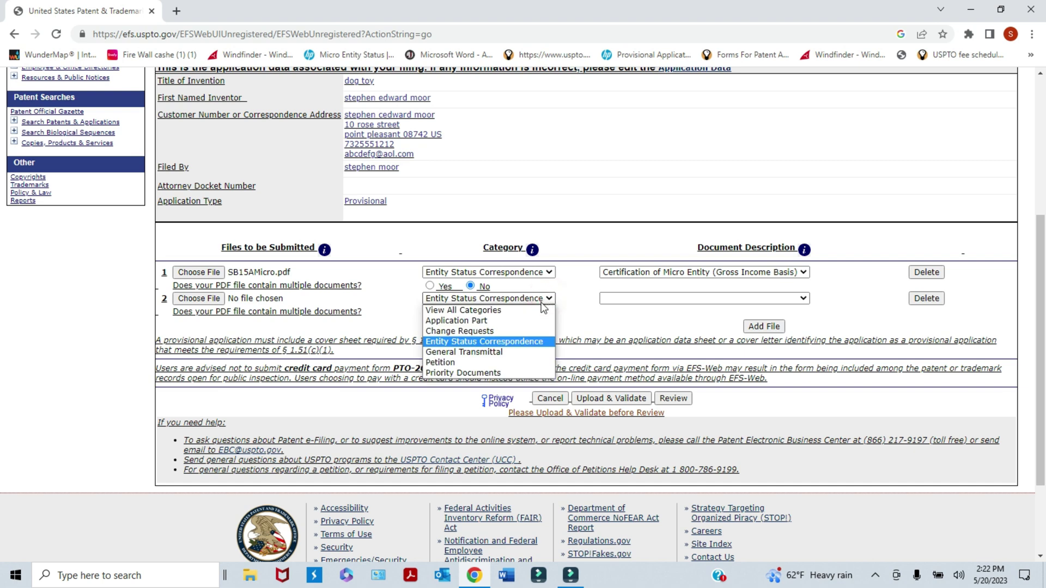
click(499, 323)
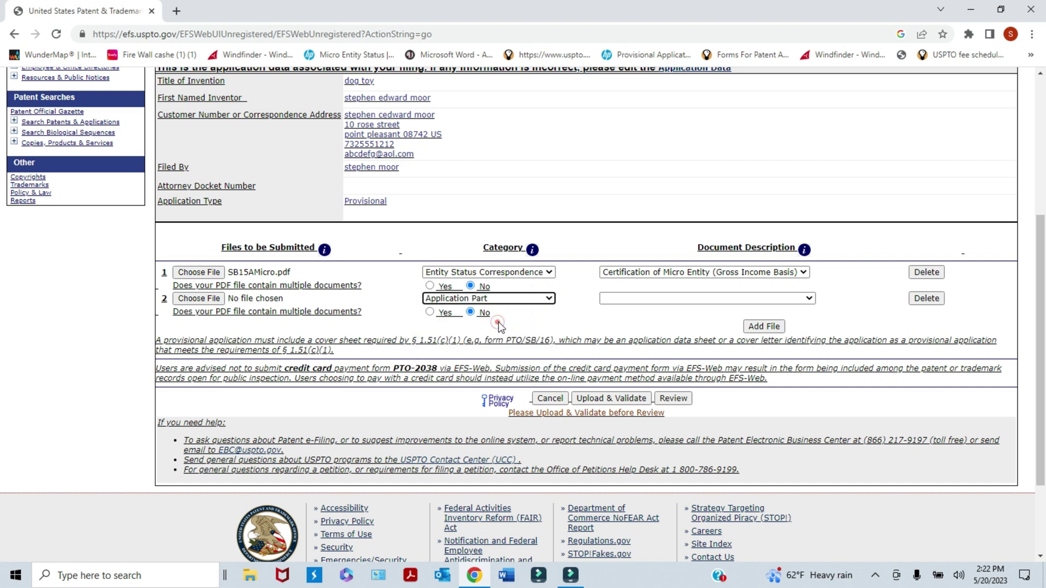
click(549, 301)
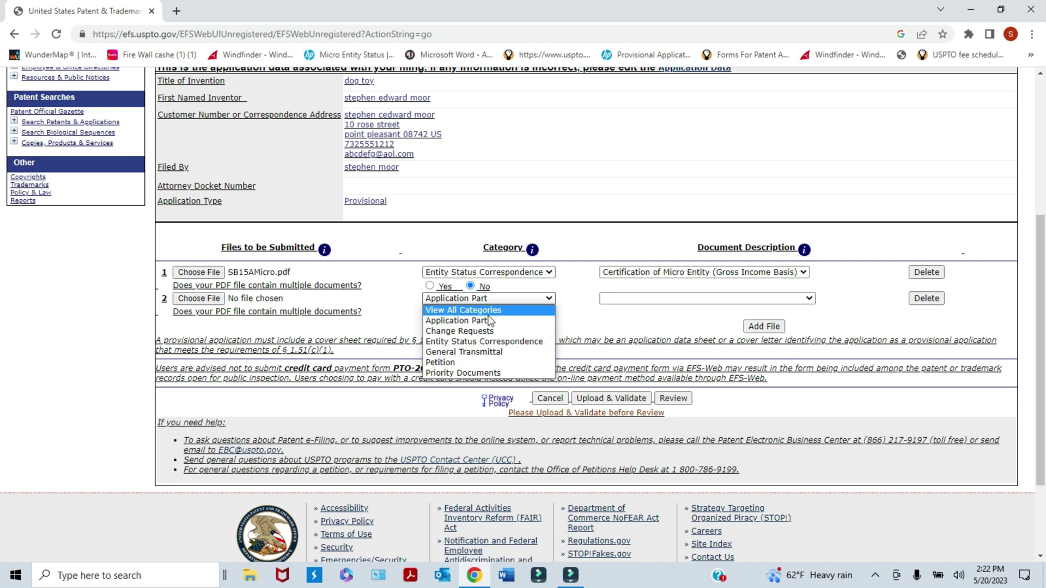
click(571, 324)
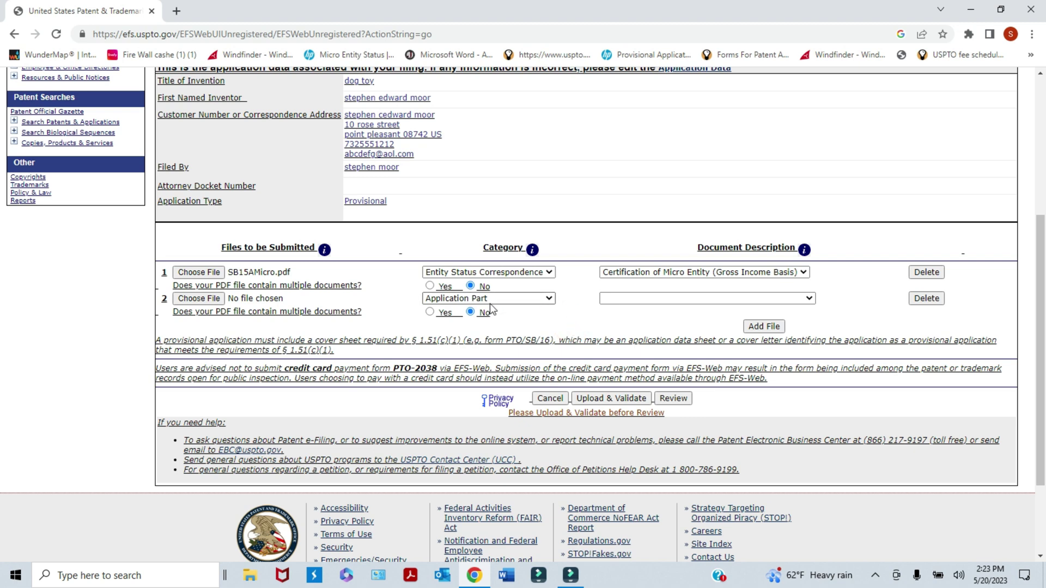
click(809, 298)
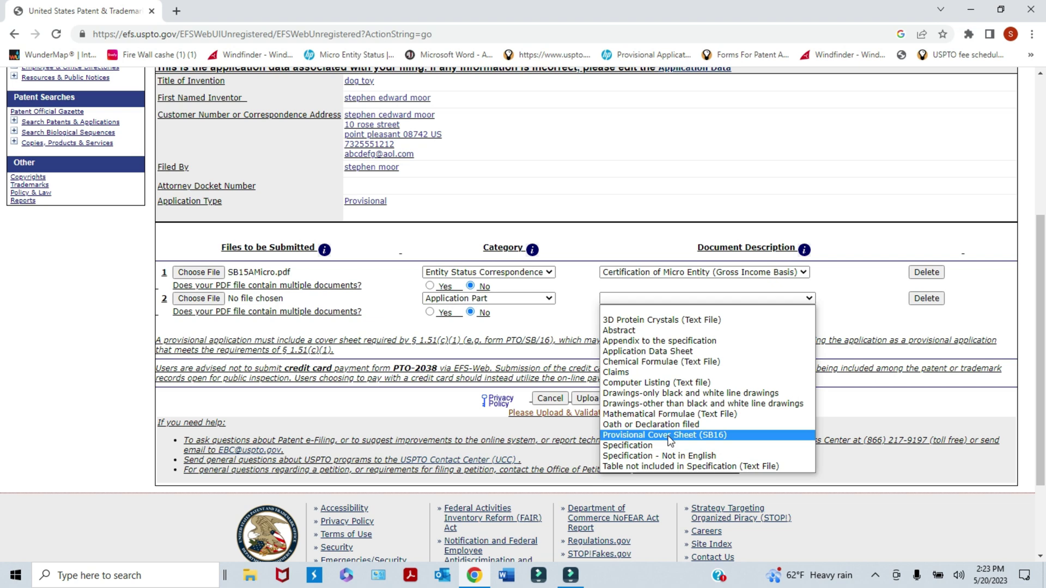
click(670, 441)
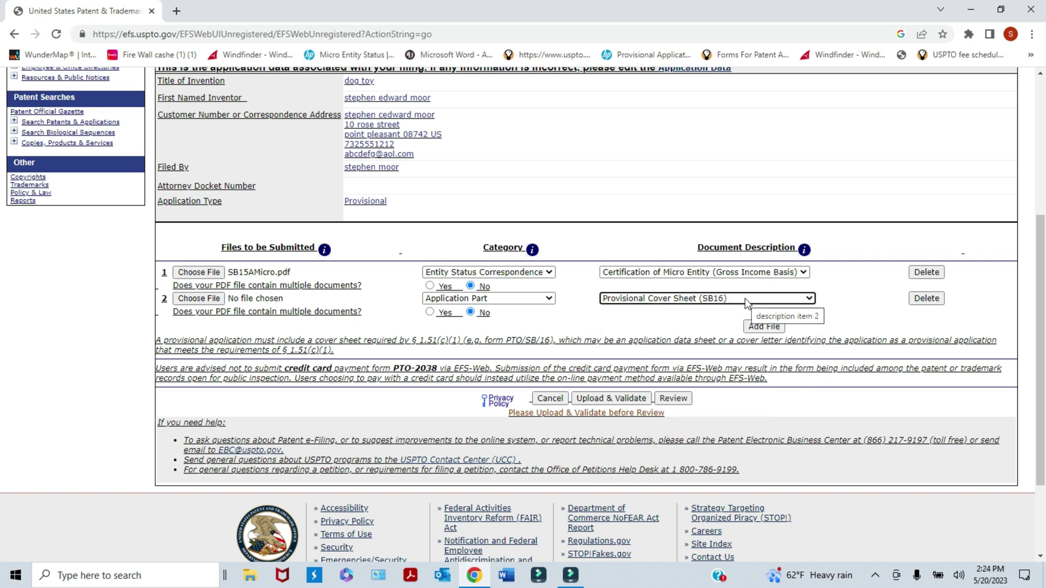
- Attach SB16coversheet.pdf from Pictures to the second file row
click(195, 299)
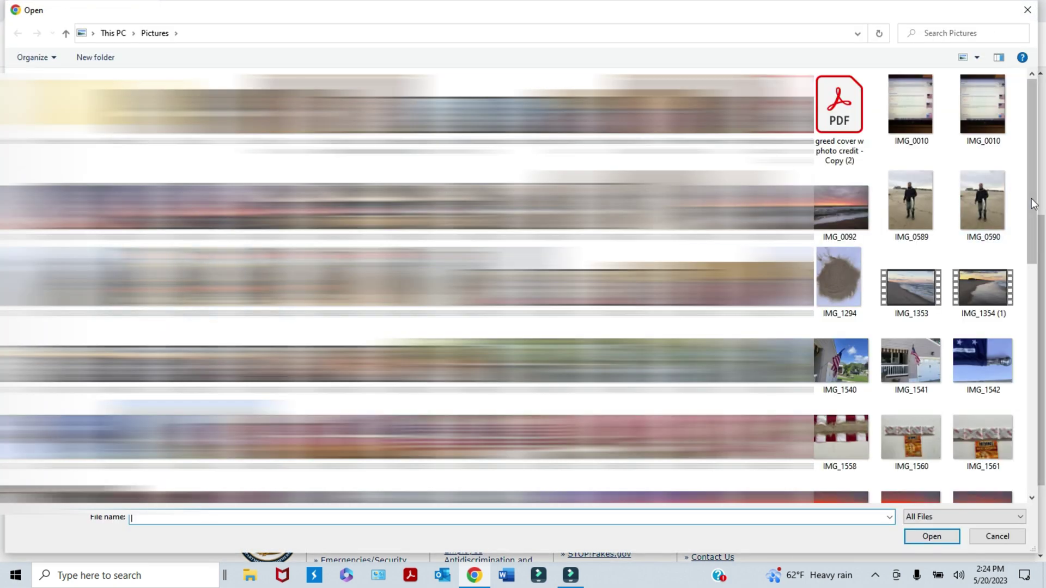
drag(1034, 203, 1017, 380)
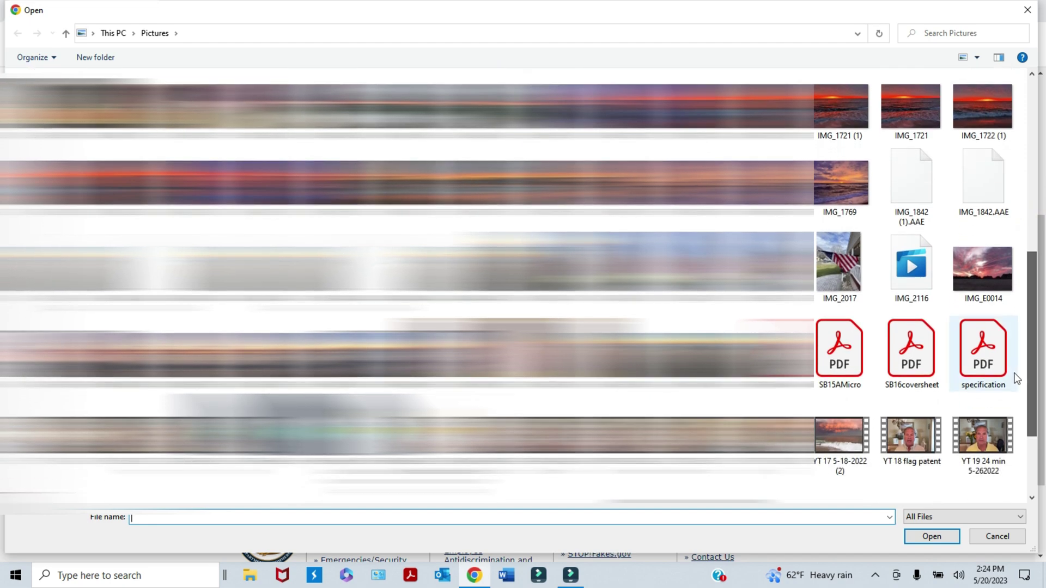
click(905, 361)
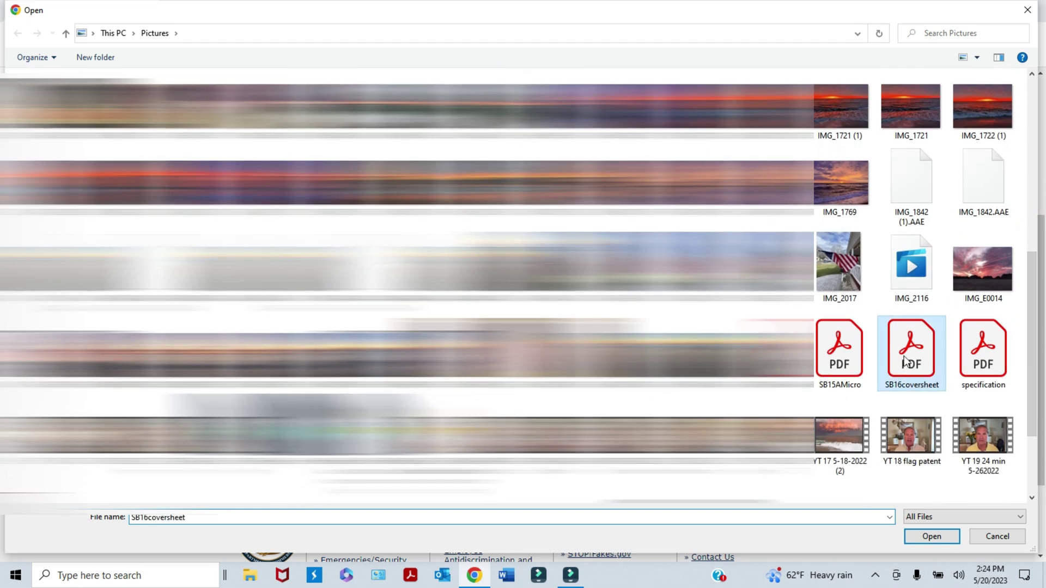
click(932, 536)
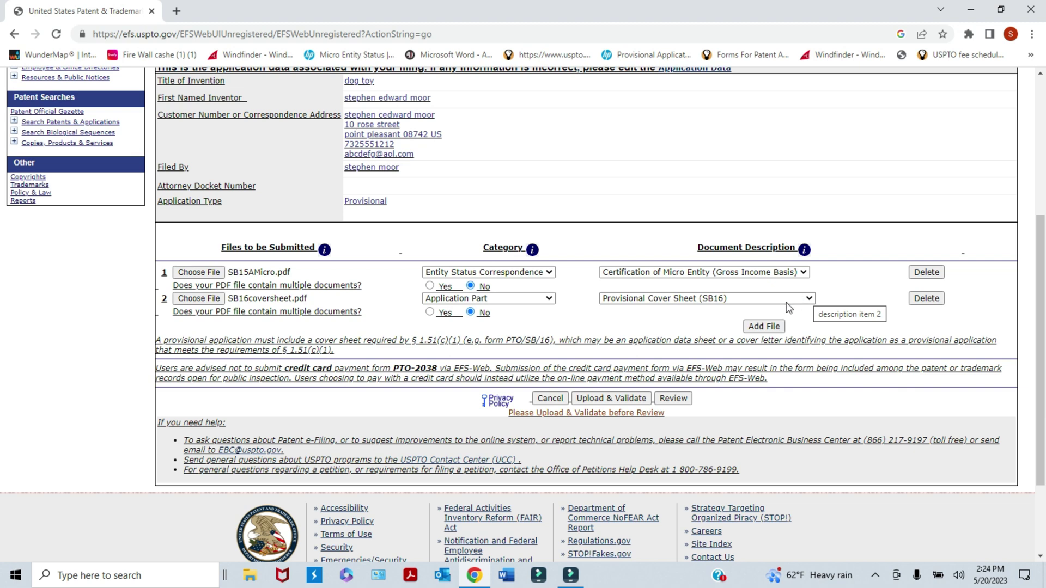
- Add a third file row set to Application Part with description Specification
click(763, 326)
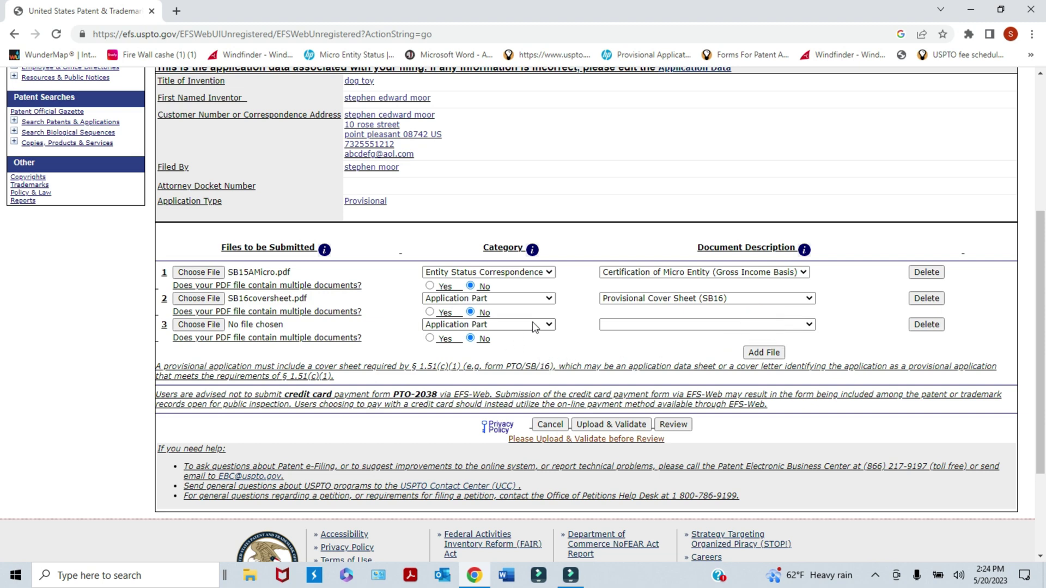
click(548, 325)
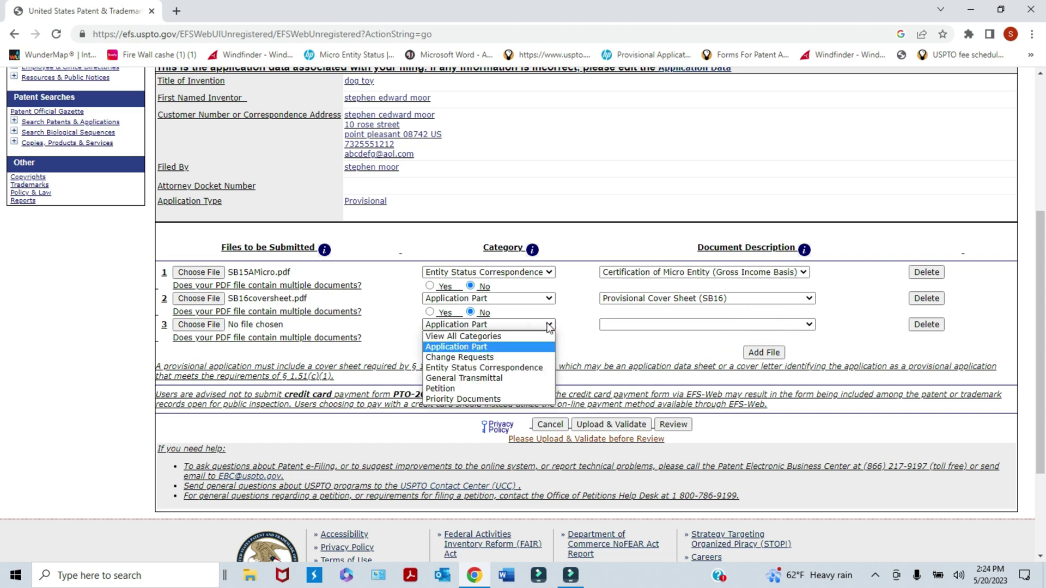
click(508, 348)
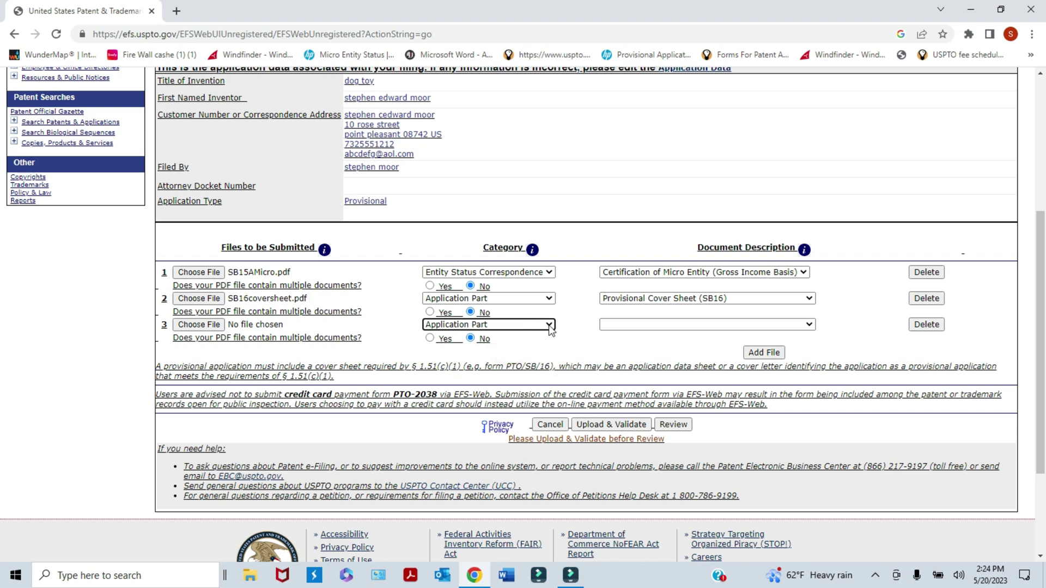
click(808, 325)
click(809, 326)
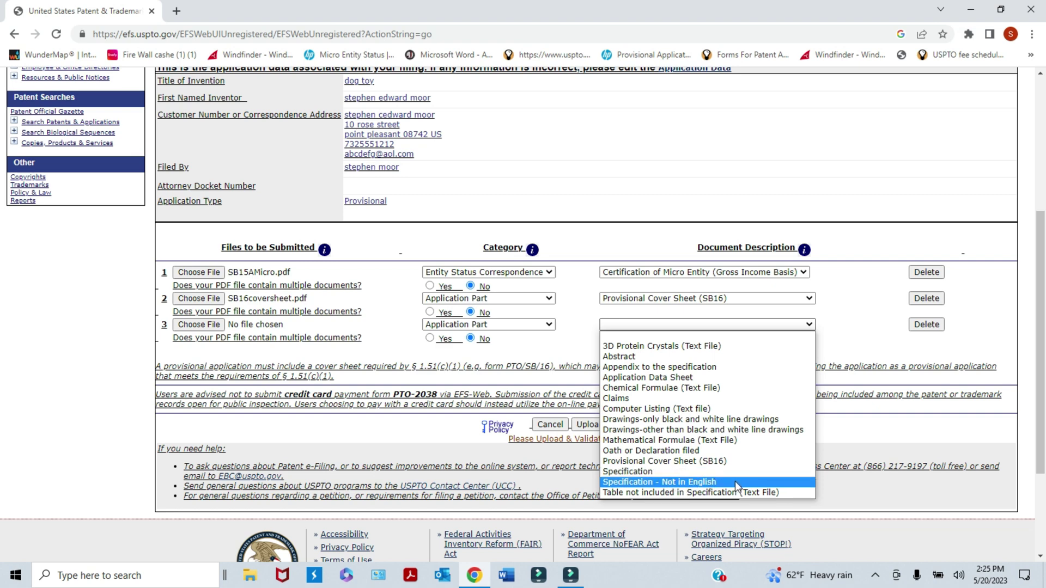
click(715, 483)
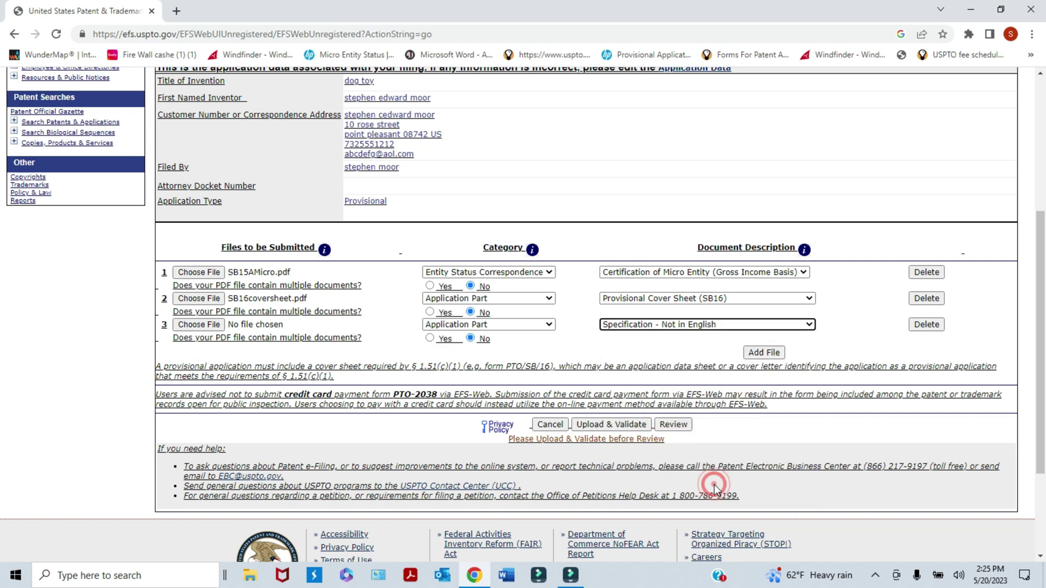
click(808, 324)
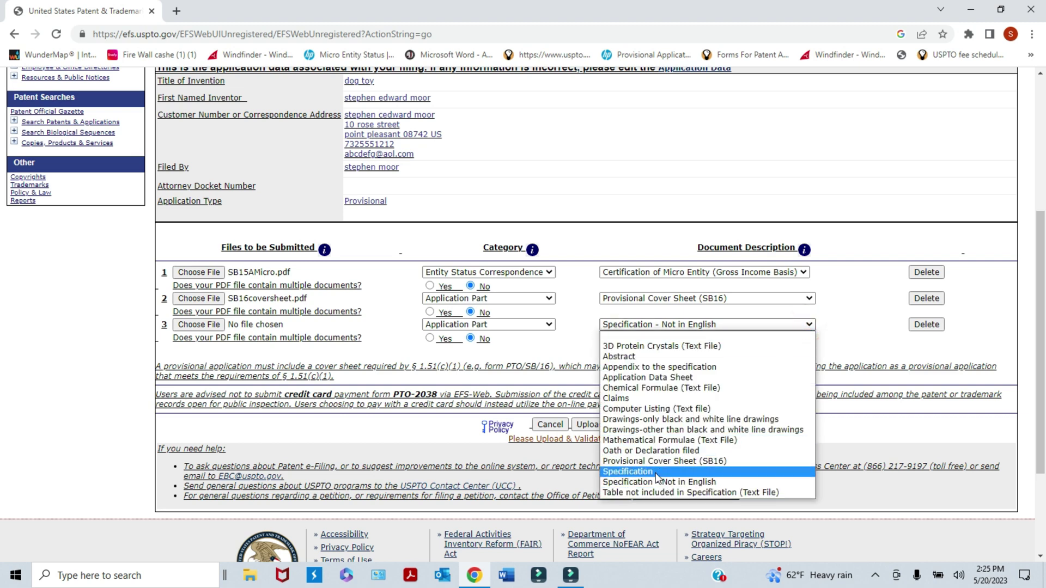
click(627, 472)
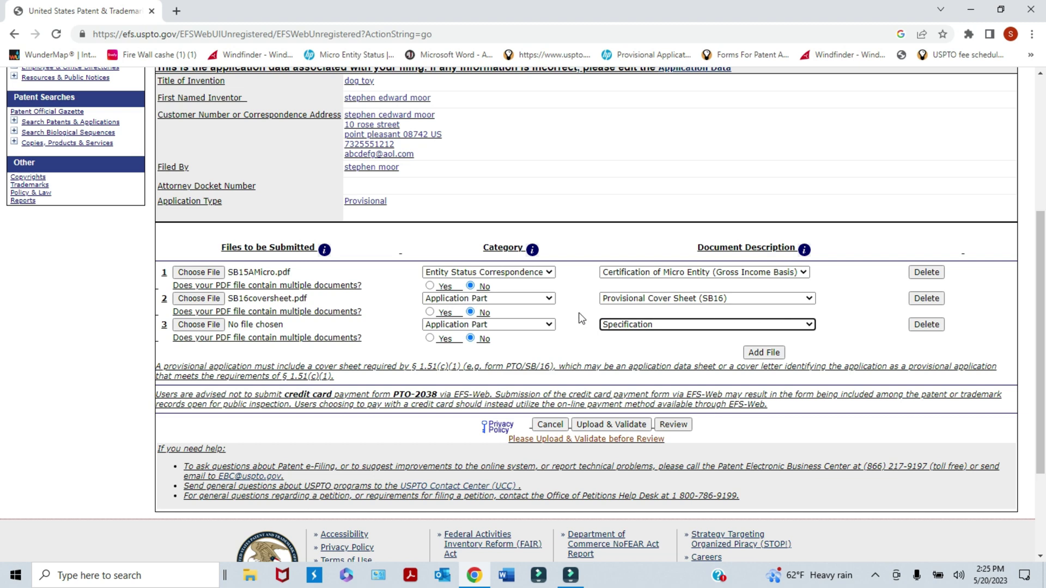
click(649, 327)
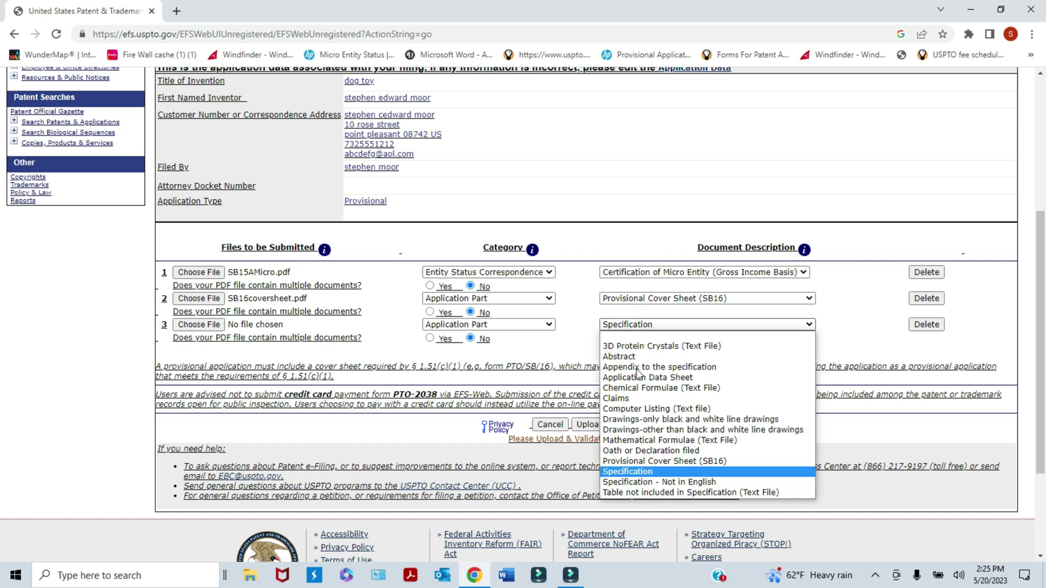
click(632, 473)
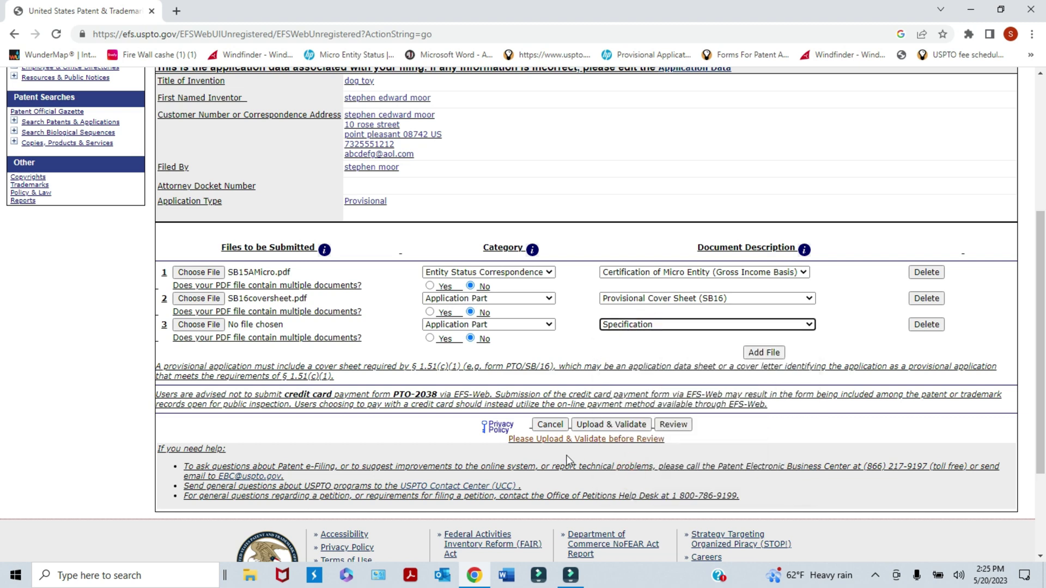
- Attach specification.pdf to the third file row
click(212, 324)
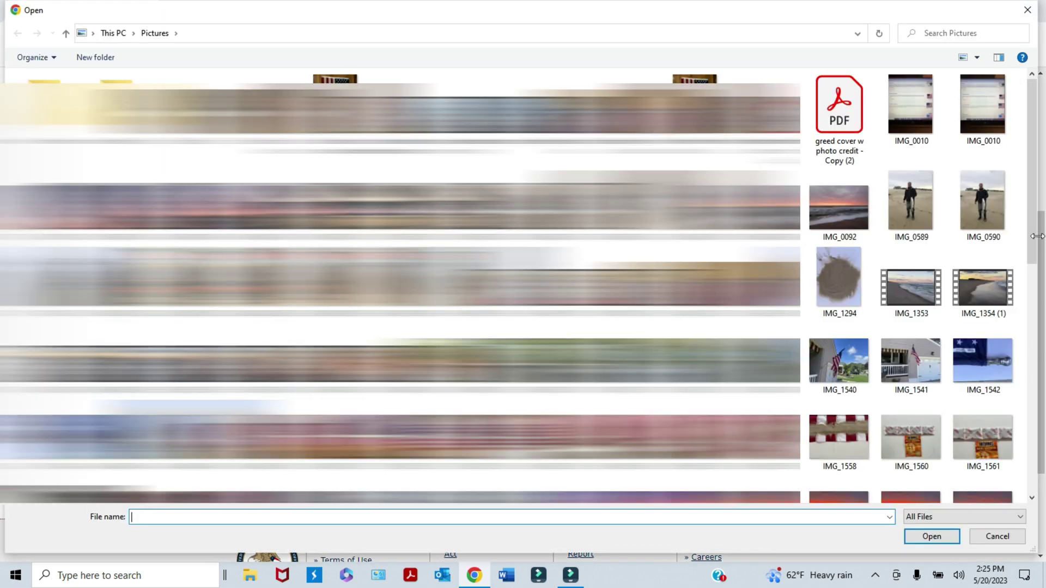
drag(1038, 235, 1035, 256)
scroll(1020, 322, down, 10)
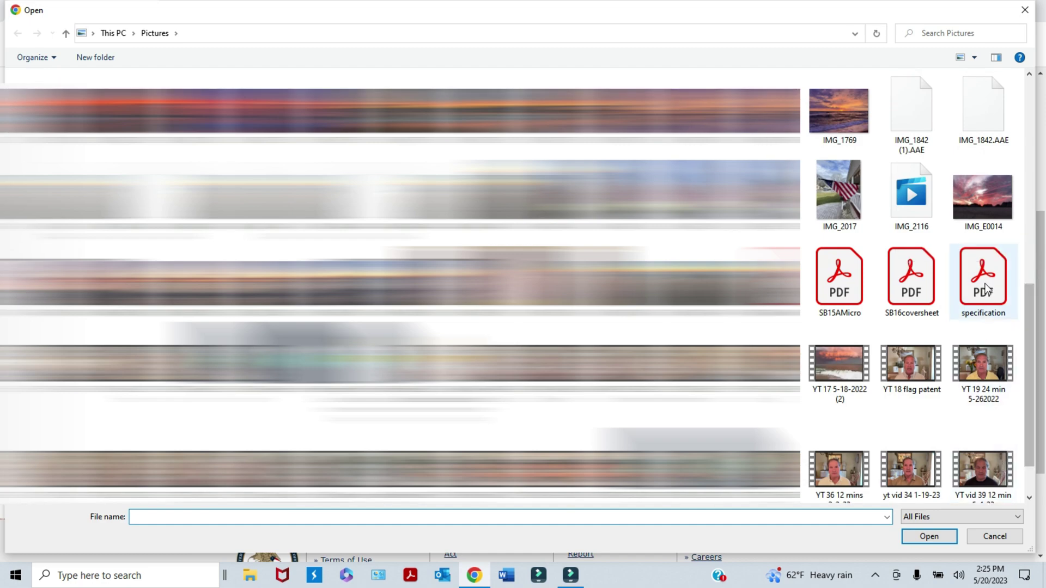
click(985, 281)
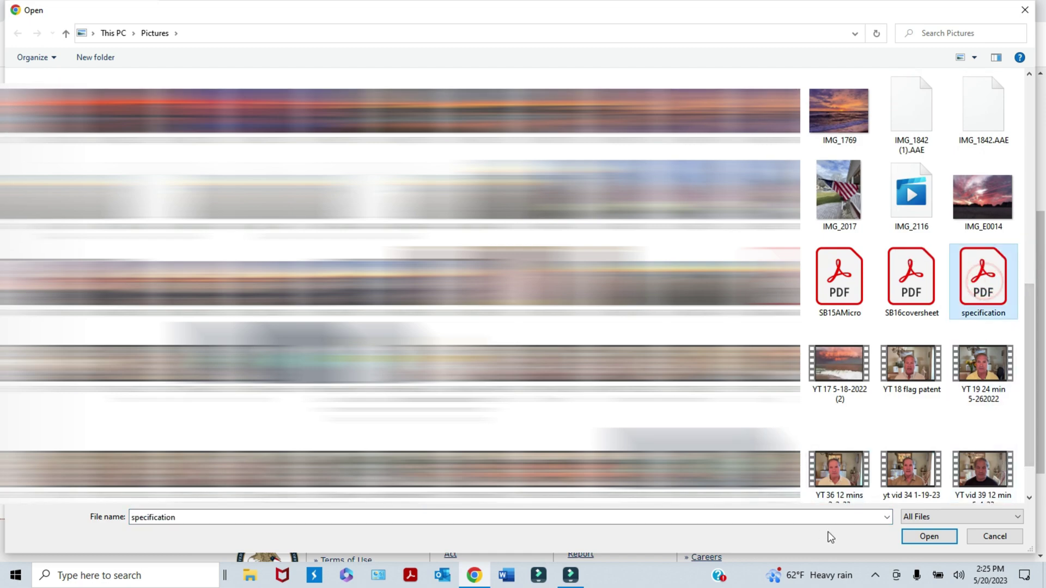
click(910, 537)
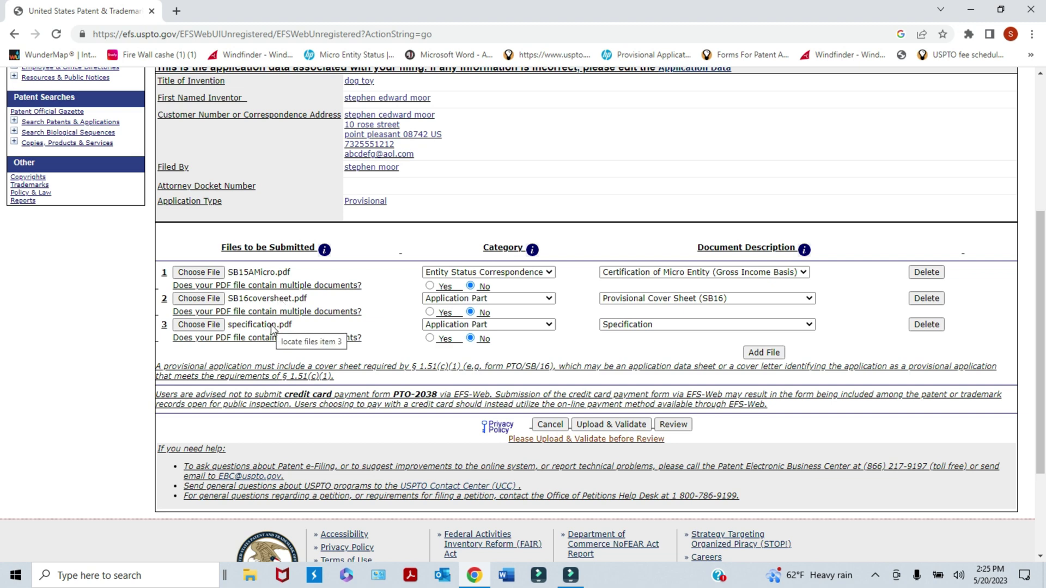
- Add a fourth file row, dismiss the file type warning, and leave its description blank
click(757, 352)
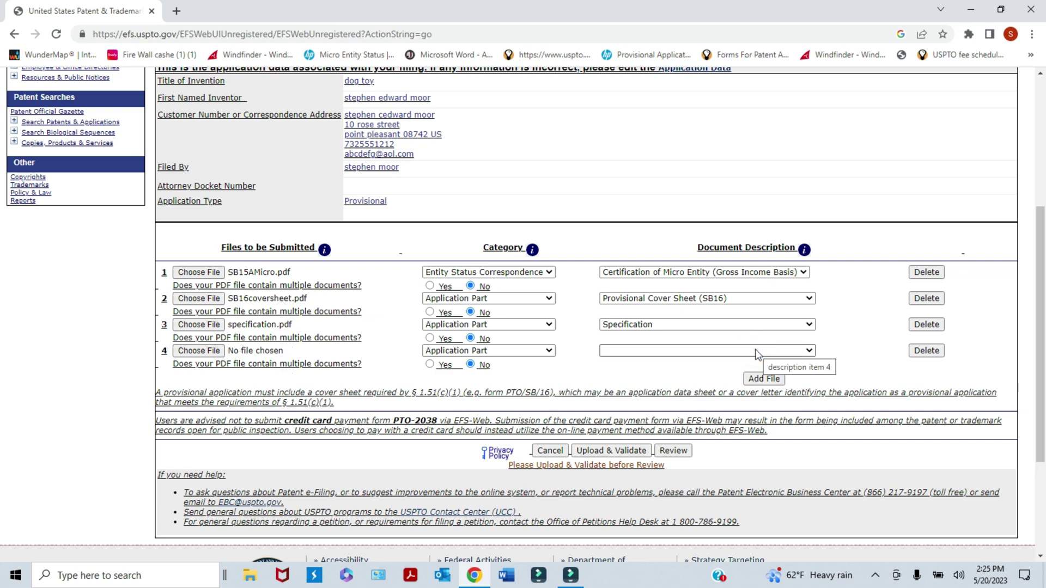
click(764, 379)
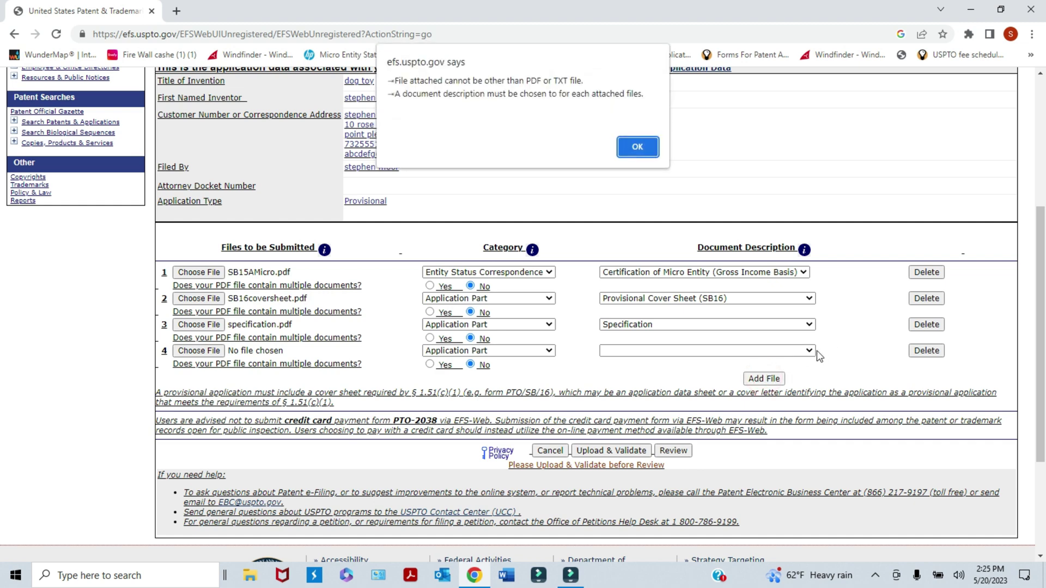
click(647, 153)
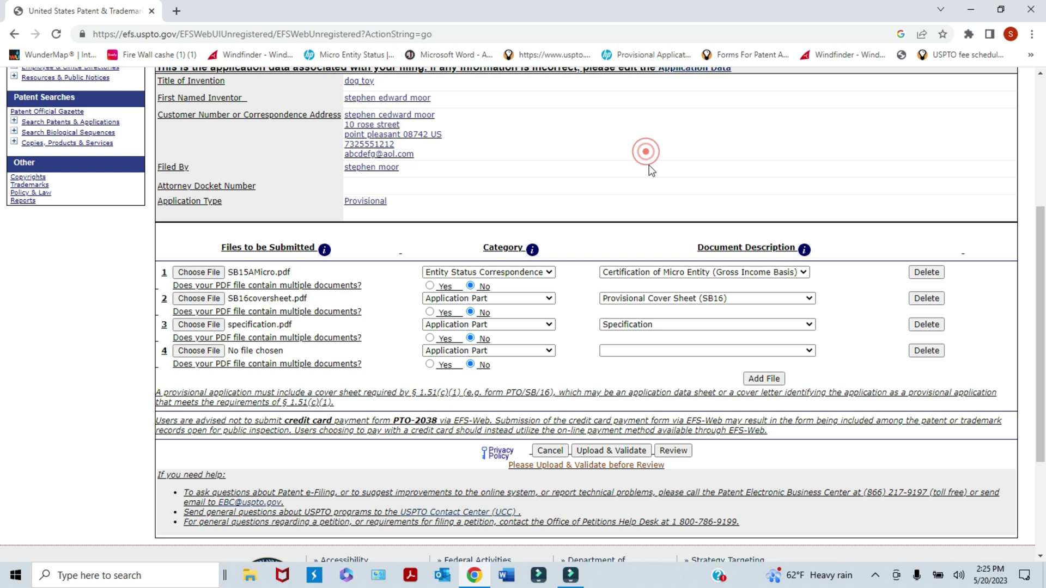
click(810, 351)
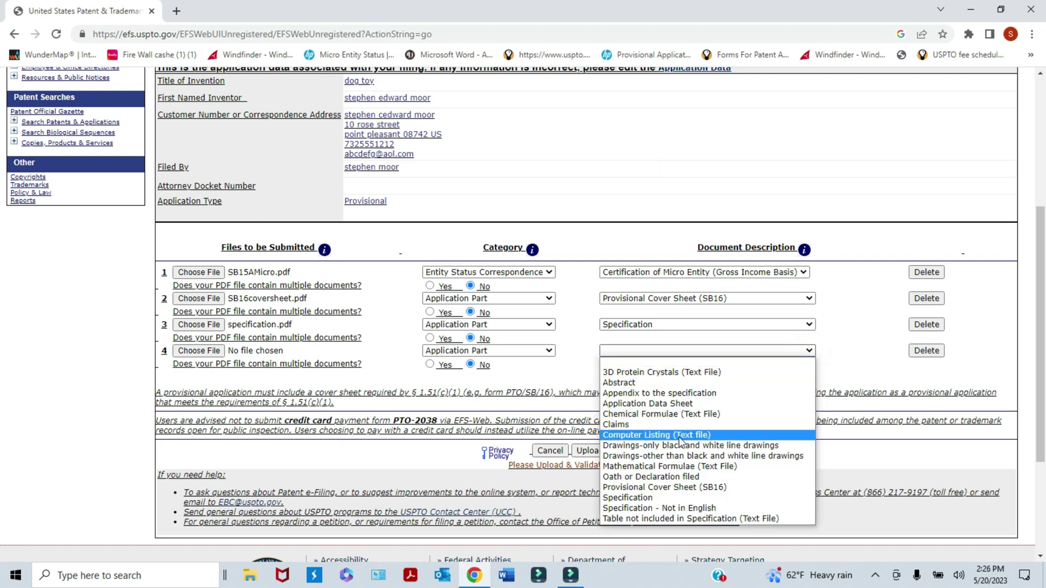
click(849, 346)
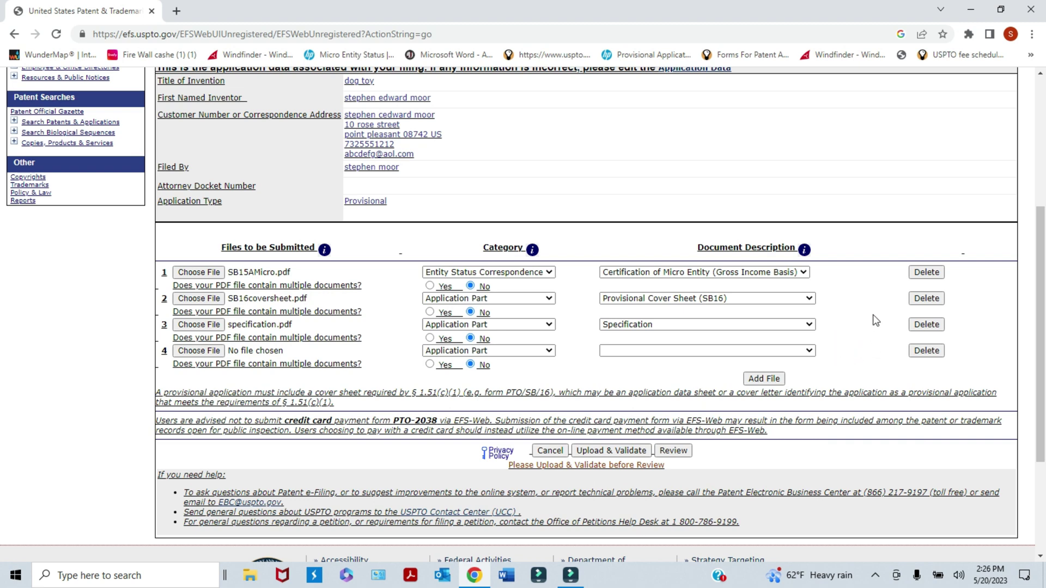
- Delete the empty fourth row and confirm, keeping only the three documents
click(933, 351)
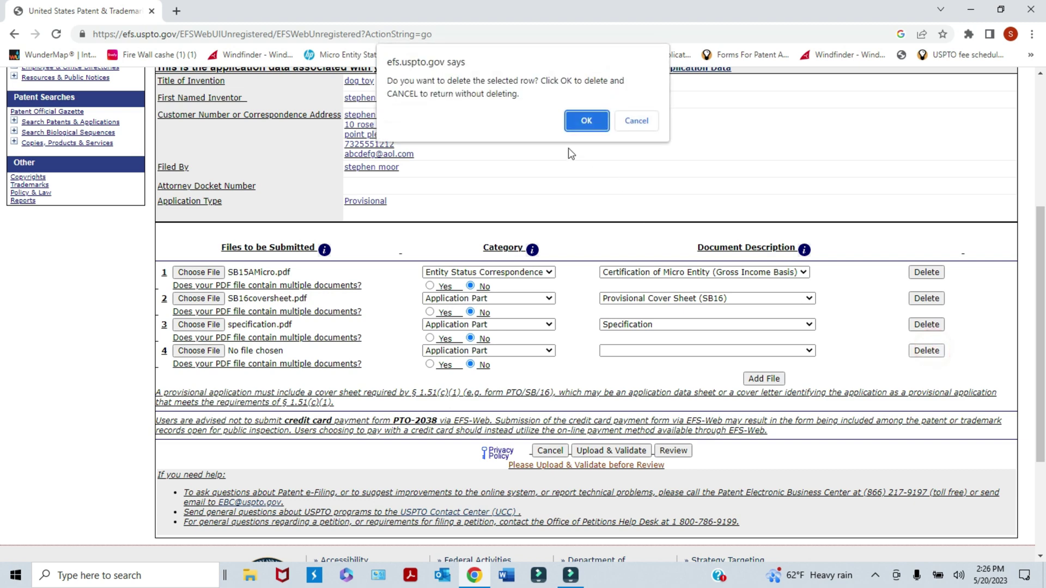
click(588, 121)
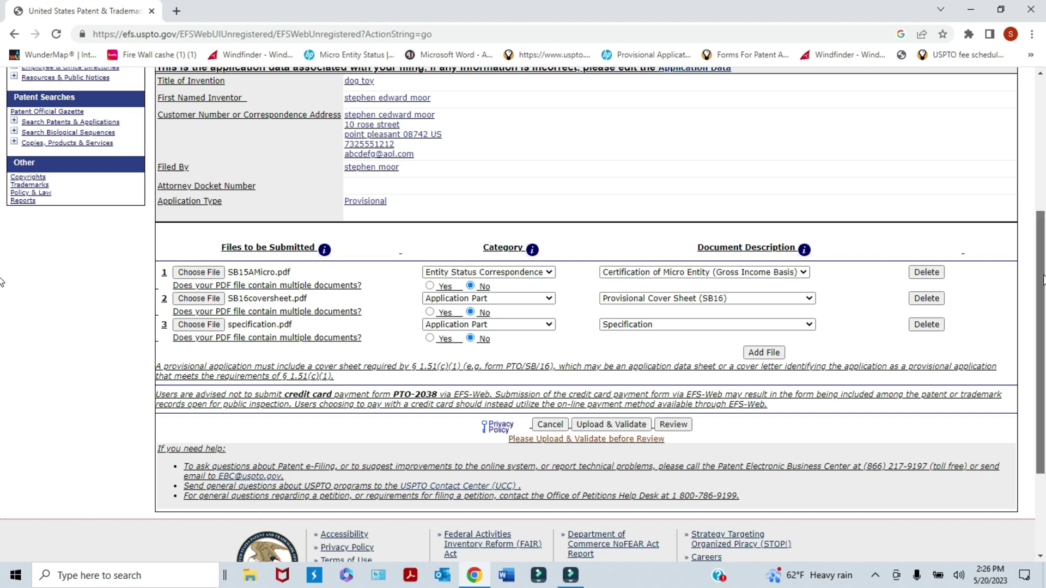
drag(1039, 275, 1041, 331)
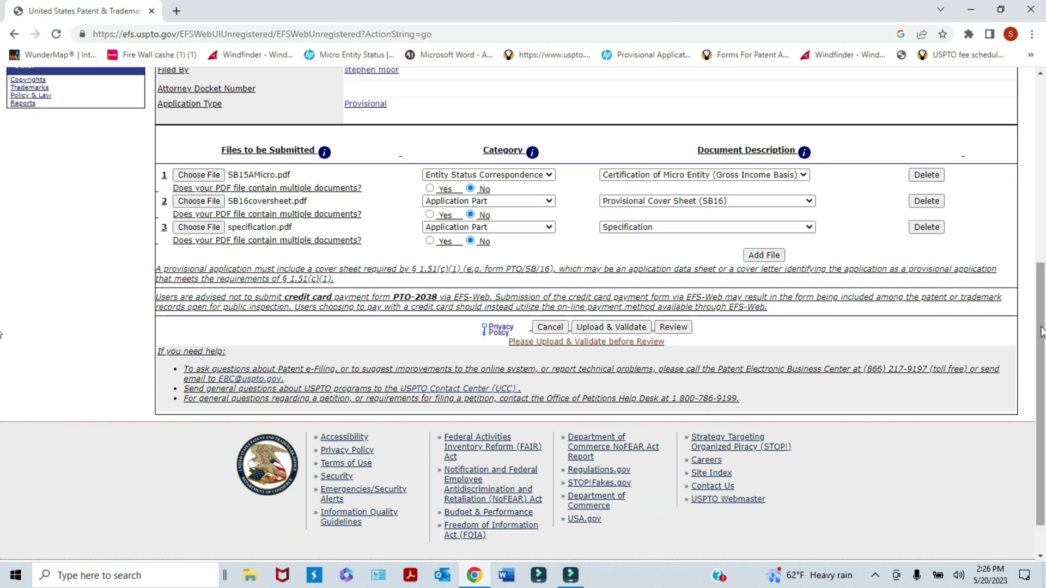
- Upload and validate the three files, then check each status: SB16coversheet.pdf has a non-USPTO-form warning
click(602, 327)
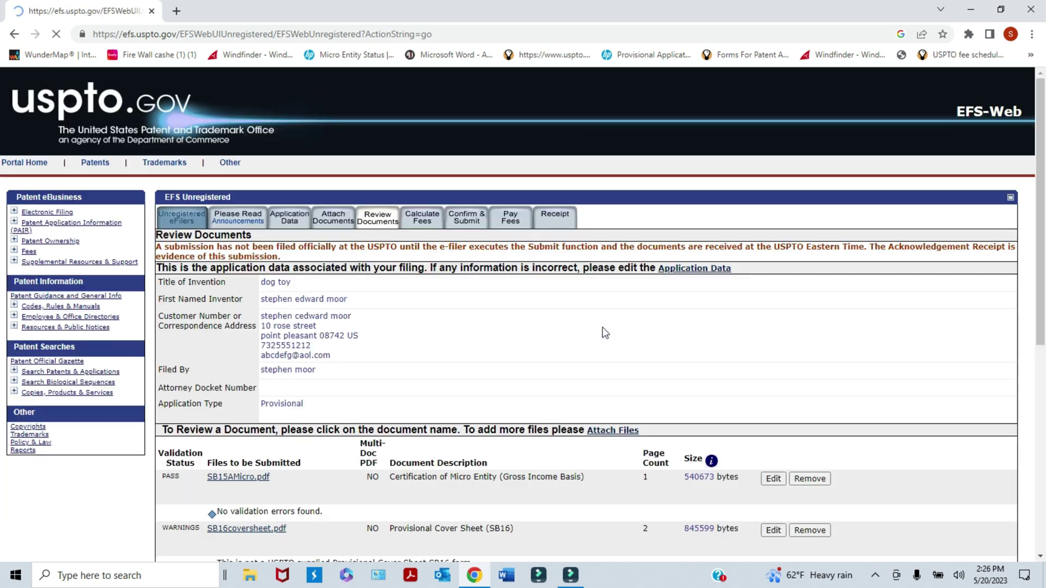
drag(1041, 218, 1033, 350)
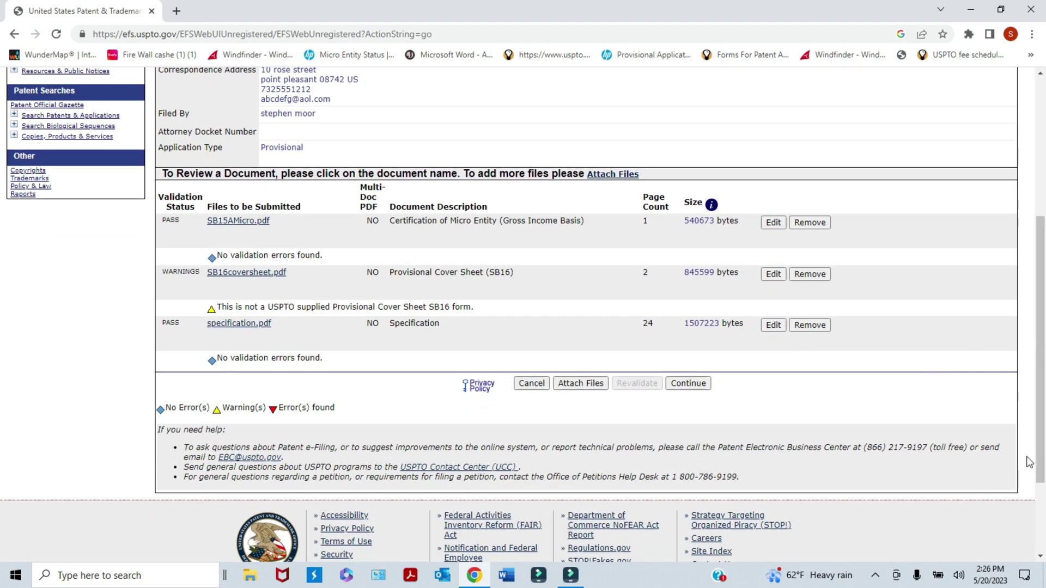
drag(1040, 456, 1041, 469)
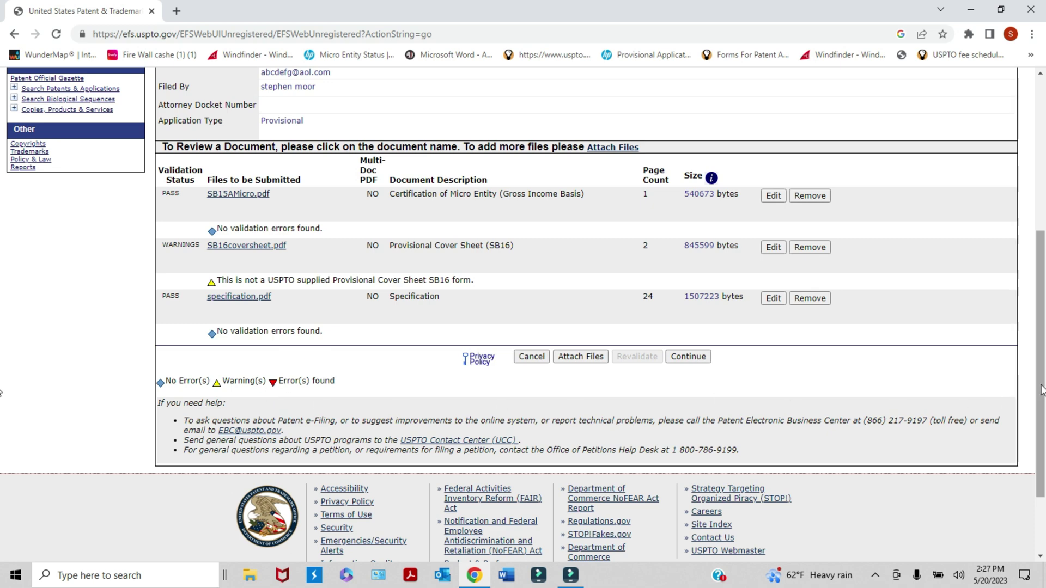
drag(1041, 390, 1012, 248)
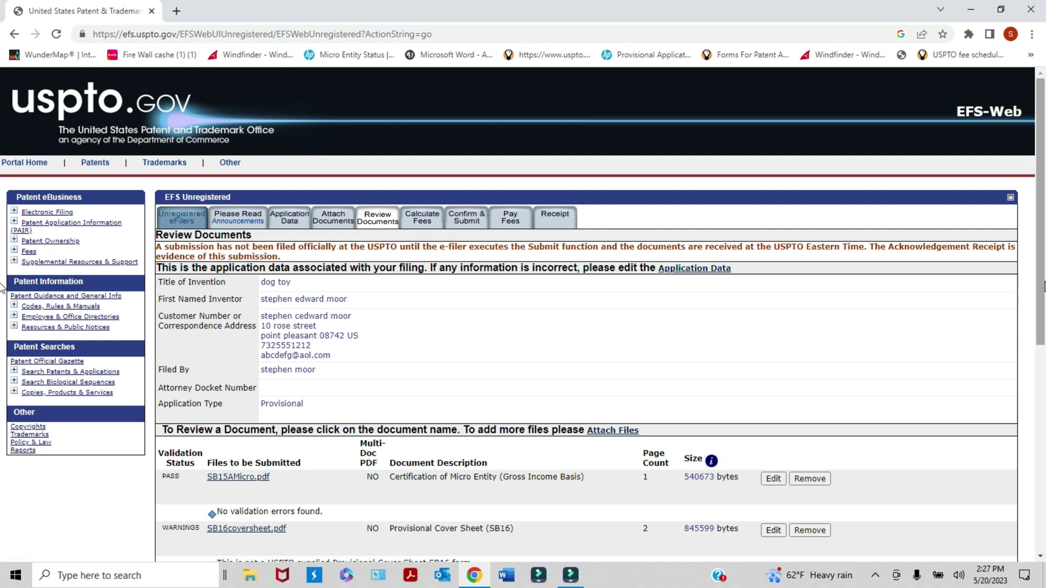
drag(1039, 285, 1037, 426)
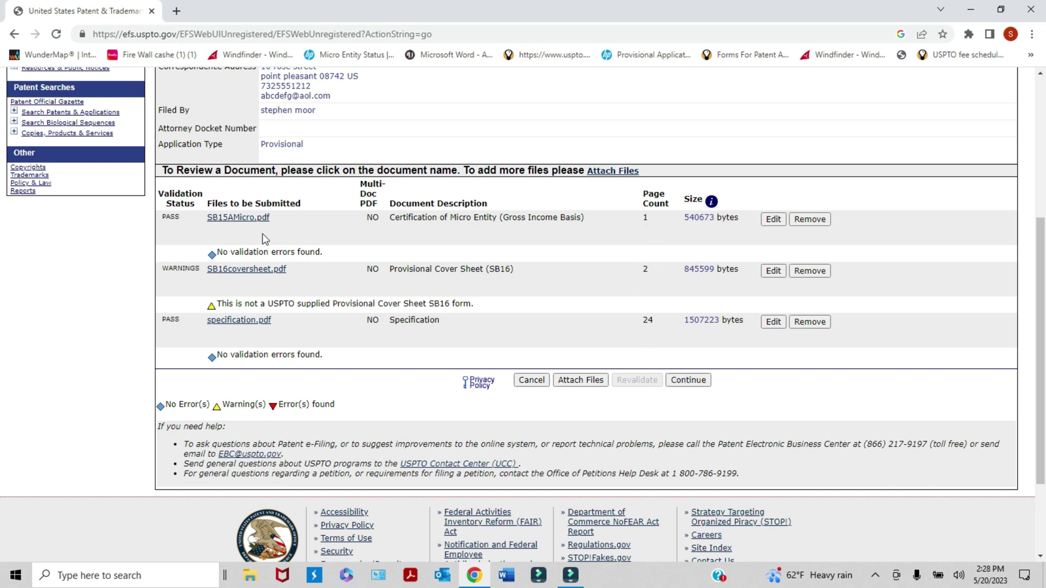
click(254, 217)
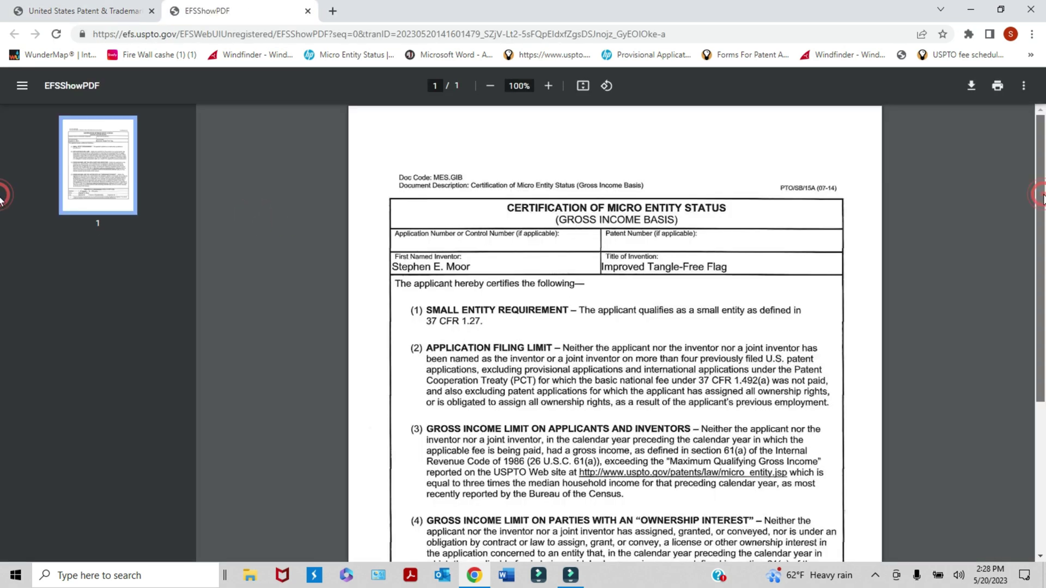
drag(1043, 196, 1039, 332)
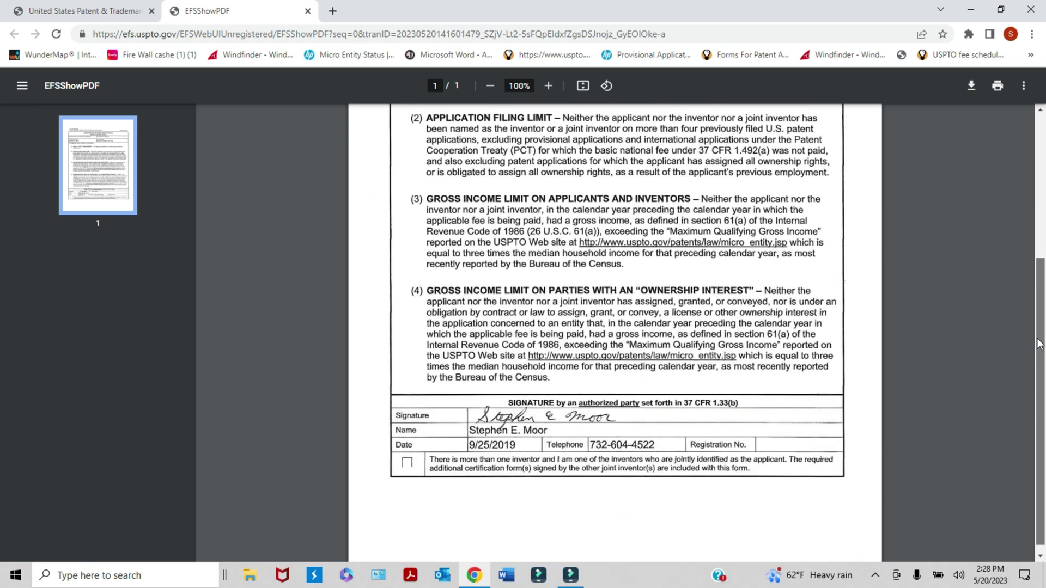
scroll(1040, 338, up, 3)
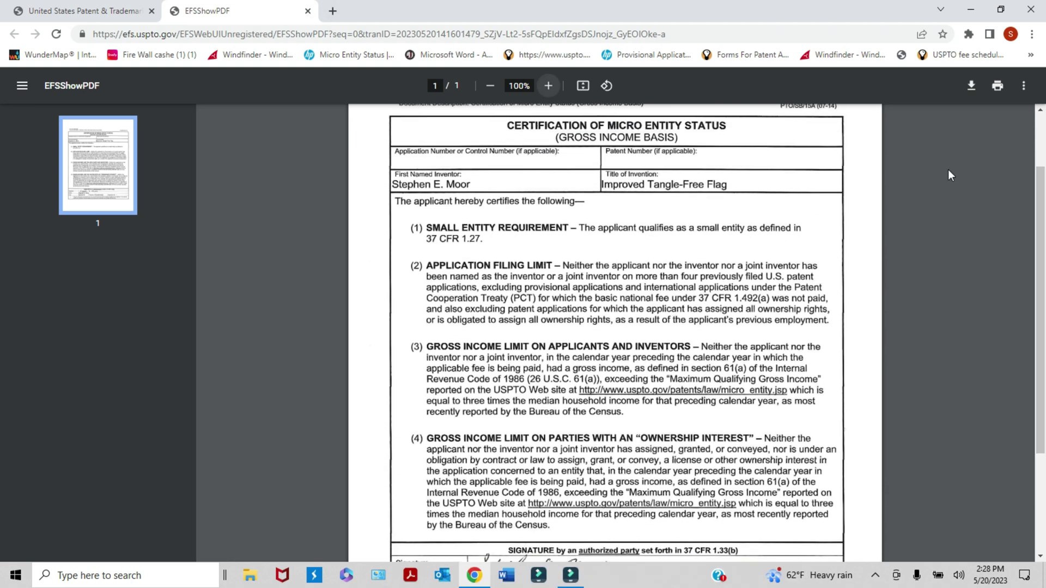
click(308, 11)
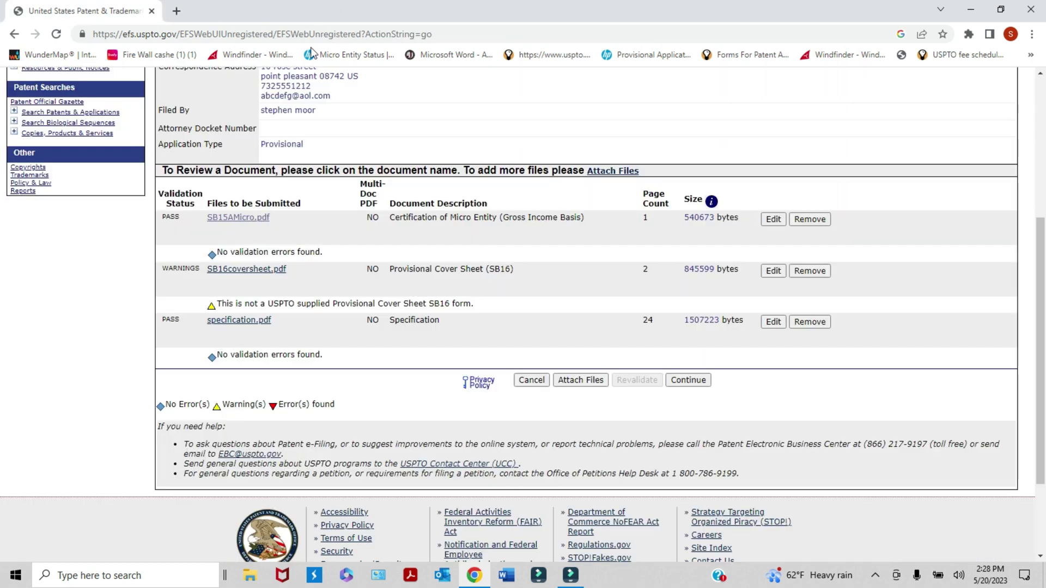
click(268, 271)
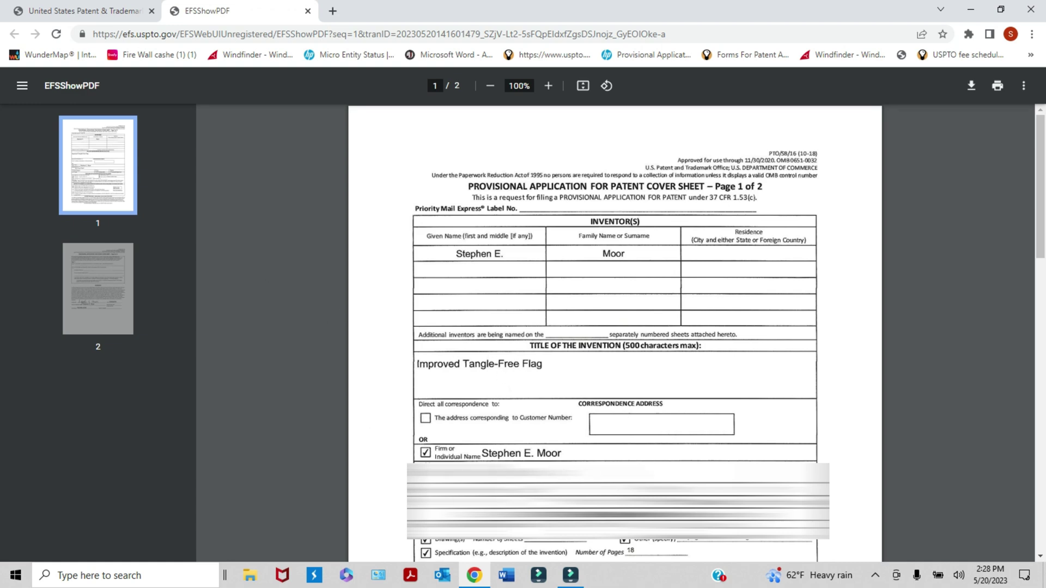
scroll(1040, 308, down, 5)
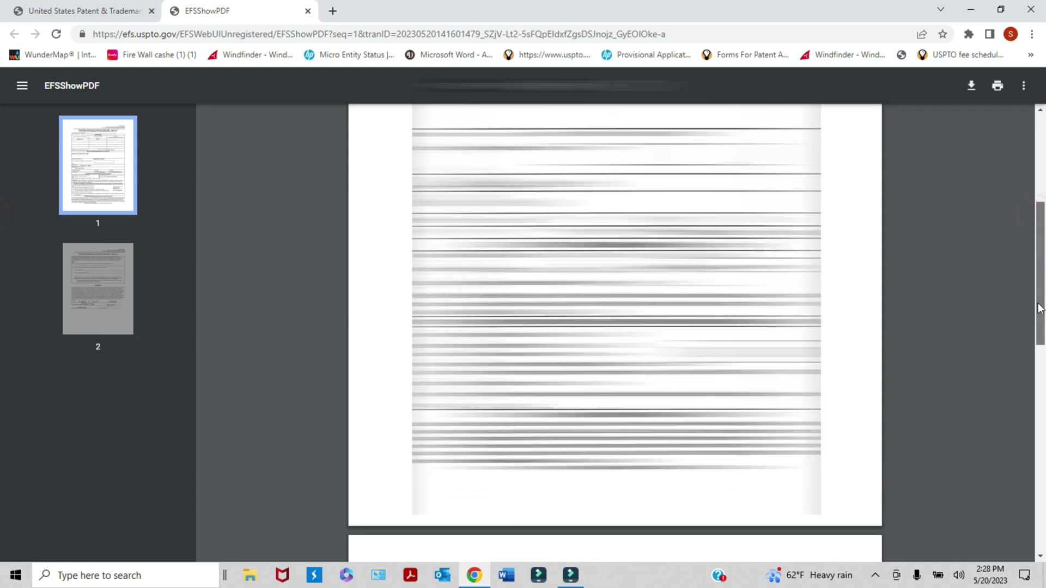
mouse_move(1039, 308)
mouse_down()
mouse_move(1032, 472)
mouse_move(1036, 392)
mouse_move(0, 341)
mouse_move(0, 256)
mouse_up()
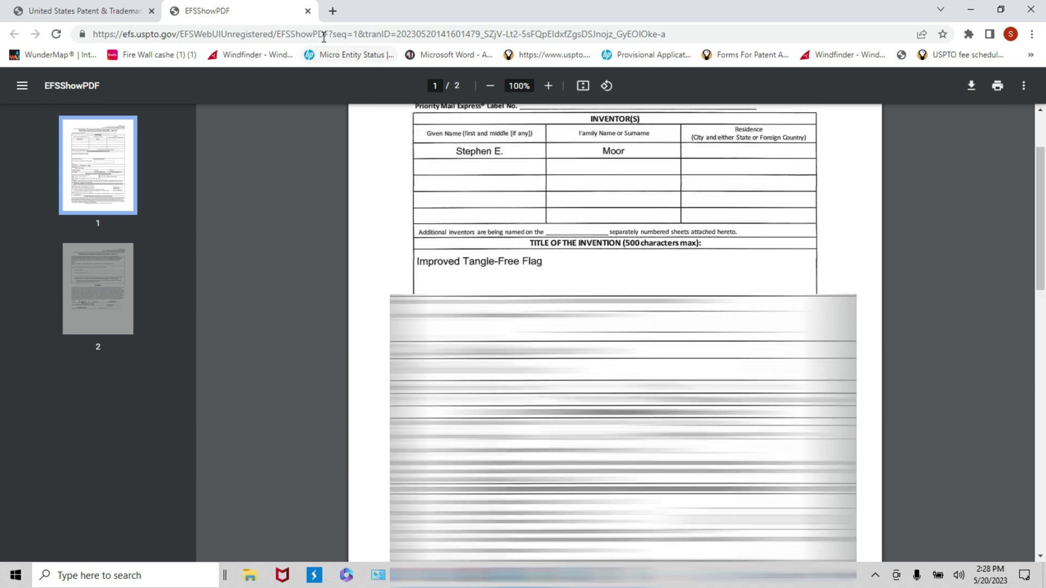
click(308, 11)
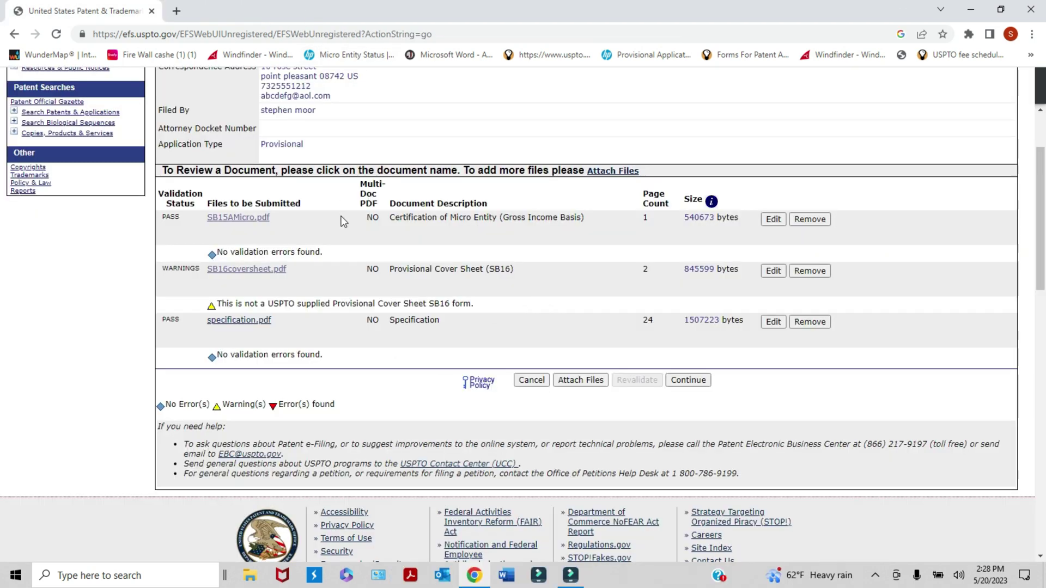
- Open specification.pdf in a new tab and scroll through its 24 pages
click(259, 321)
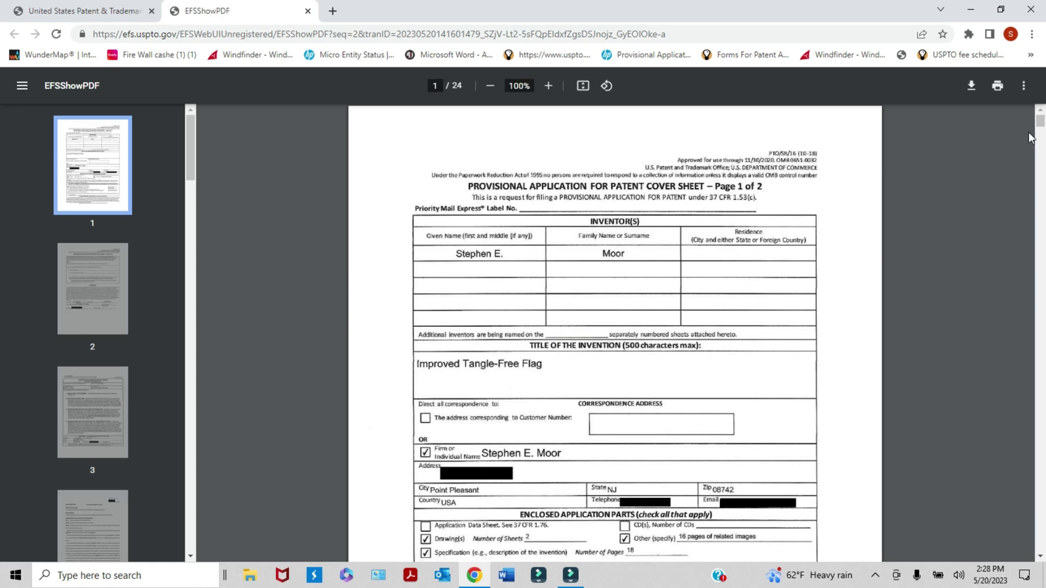
scroll(1041, 136, down, 3)
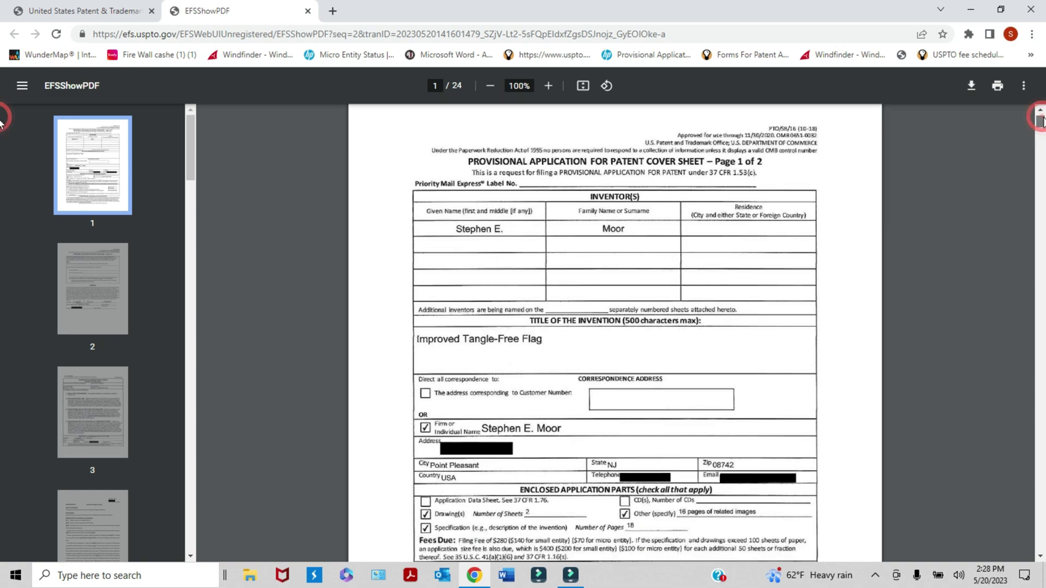
scroll(1041, 123, down, 3)
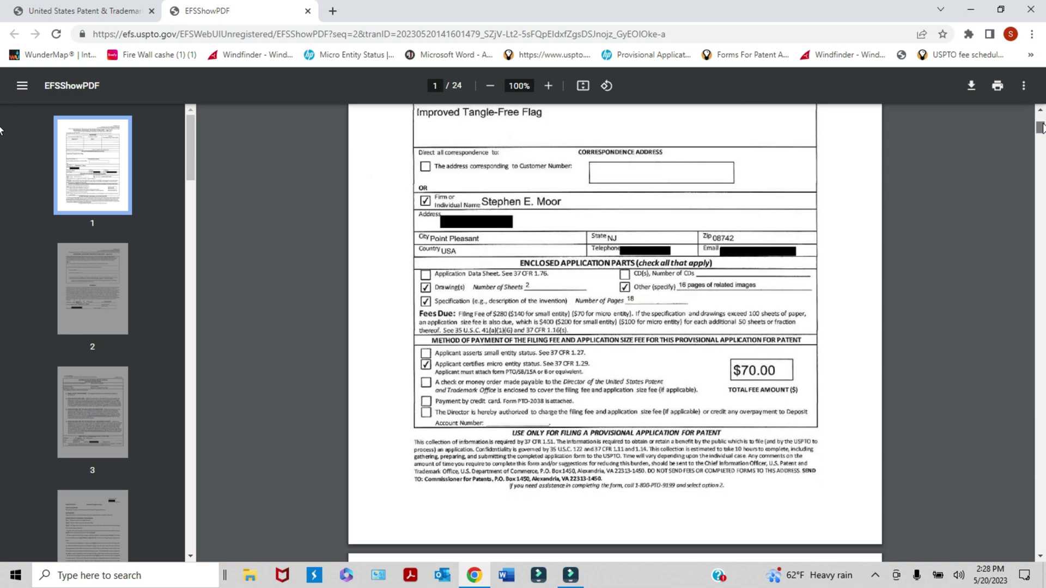
drag(1041, 122, 1040, 491)
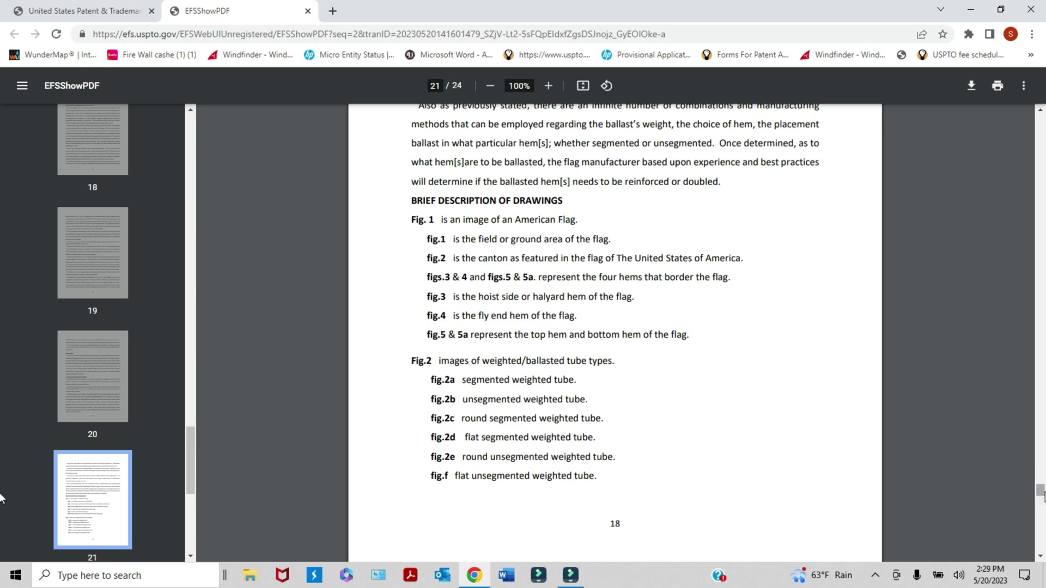
drag(1040, 491, 1040, 503)
- Rotate the drawing pages, including Fig. 1, so the diagrams read upright
click(606, 85)
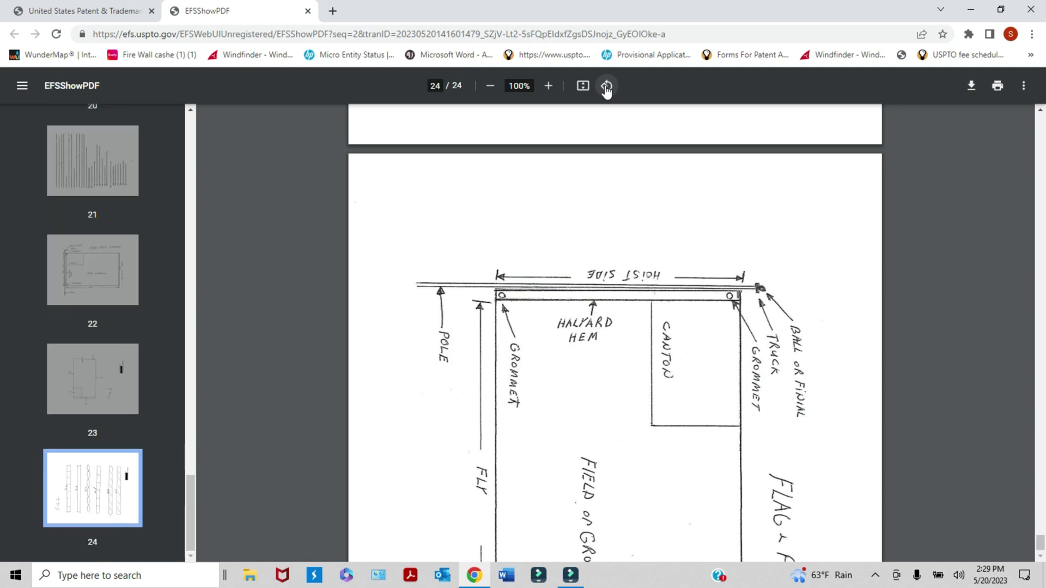
click(607, 86)
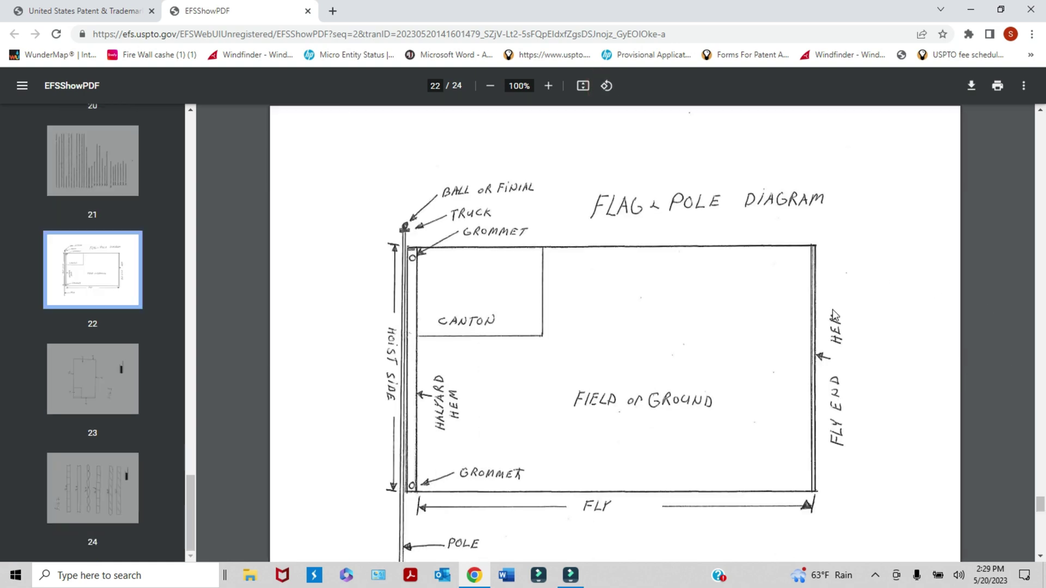
drag(1041, 504, 1041, 509)
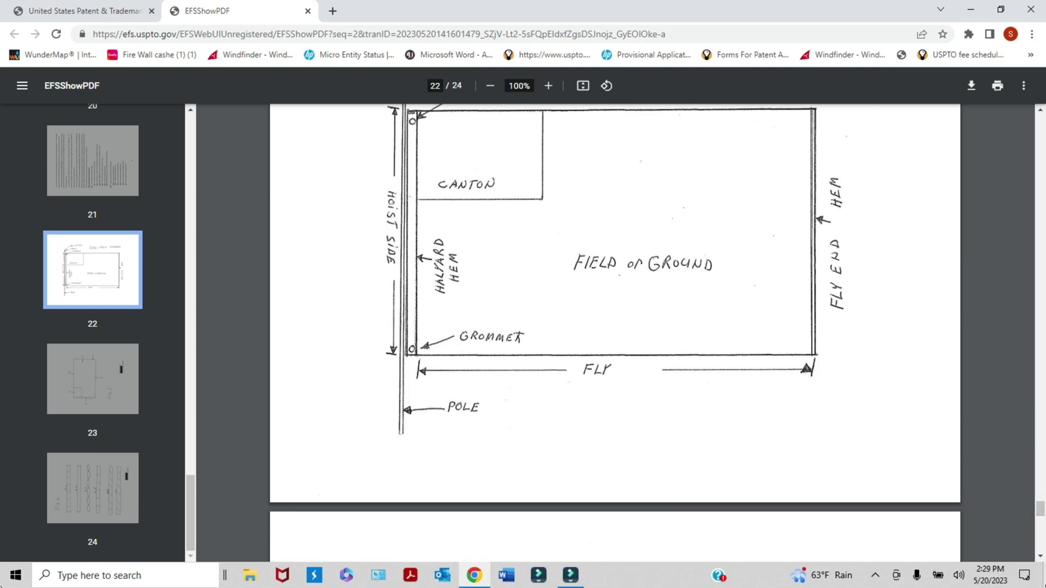
drag(1041, 512, 1041, 526)
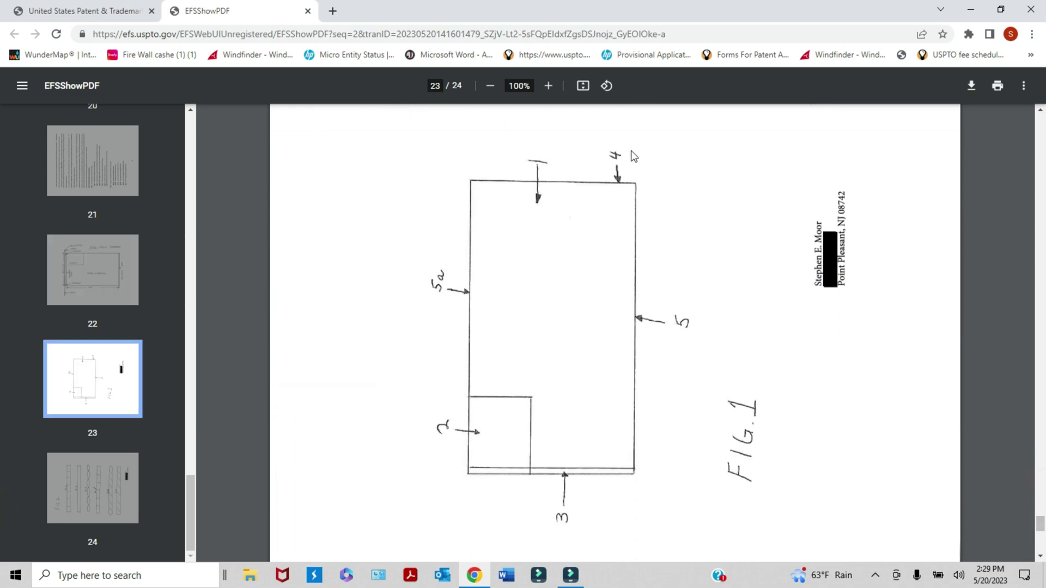
click(606, 92)
click(606, 91)
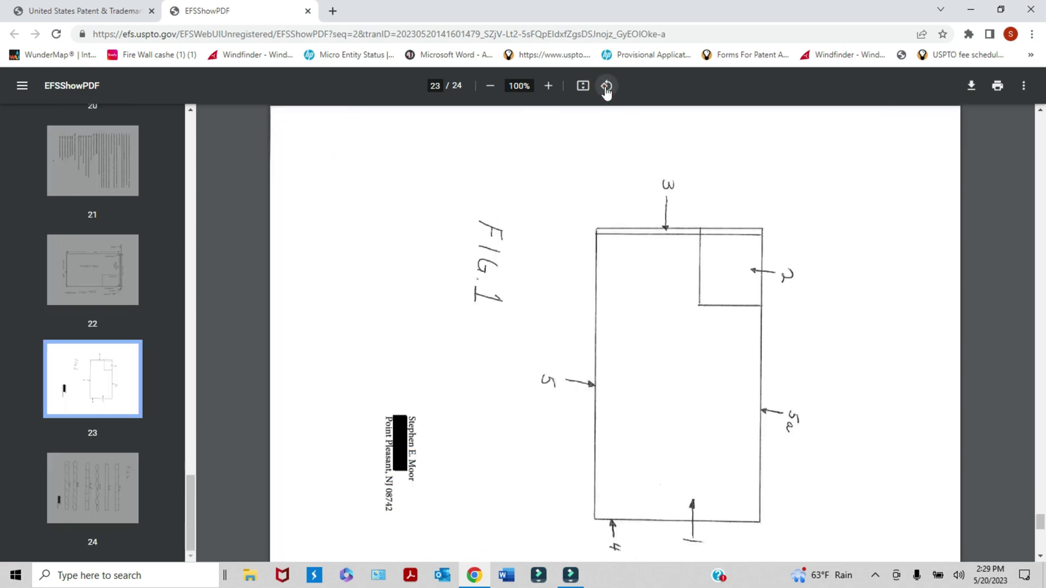
click(606, 92)
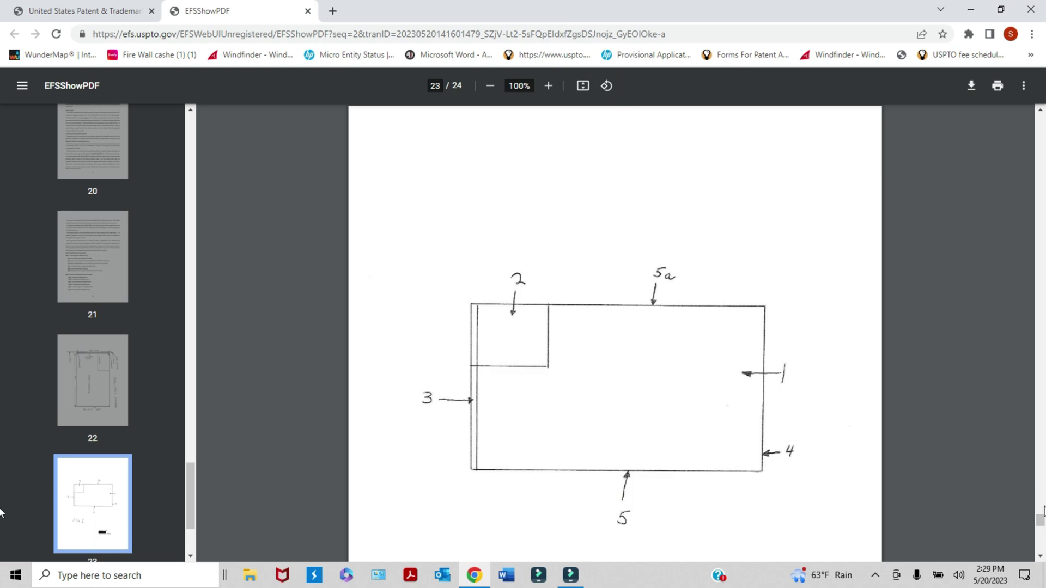
mouse_move(1042, 522)
mouse_down()
mouse_move(1041, 547)
mouse_move(1041, 115)
mouse_up()
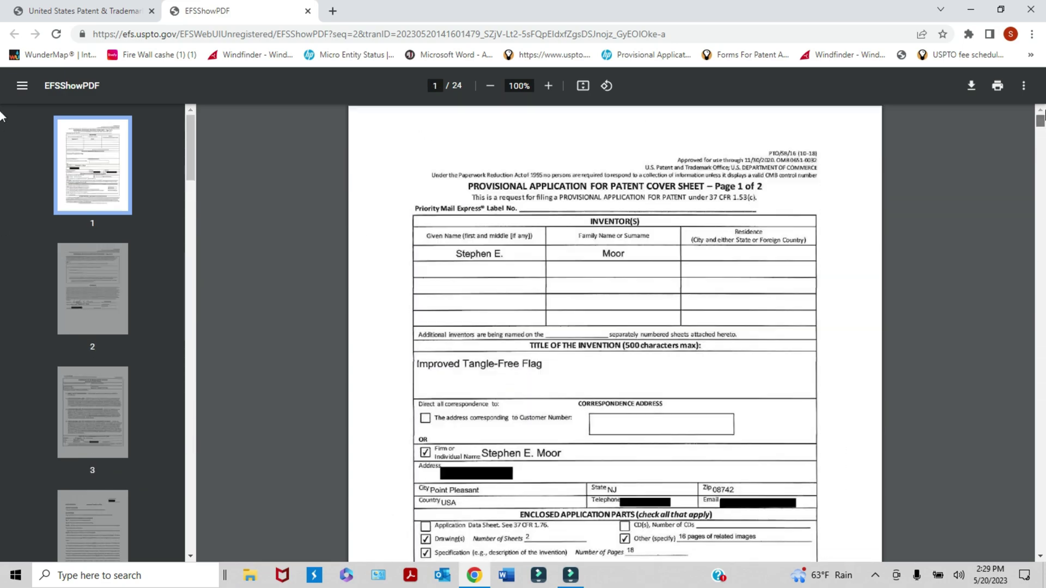
- Close the PDF tab and move from document review to the fee calculation page
click(308, 11)
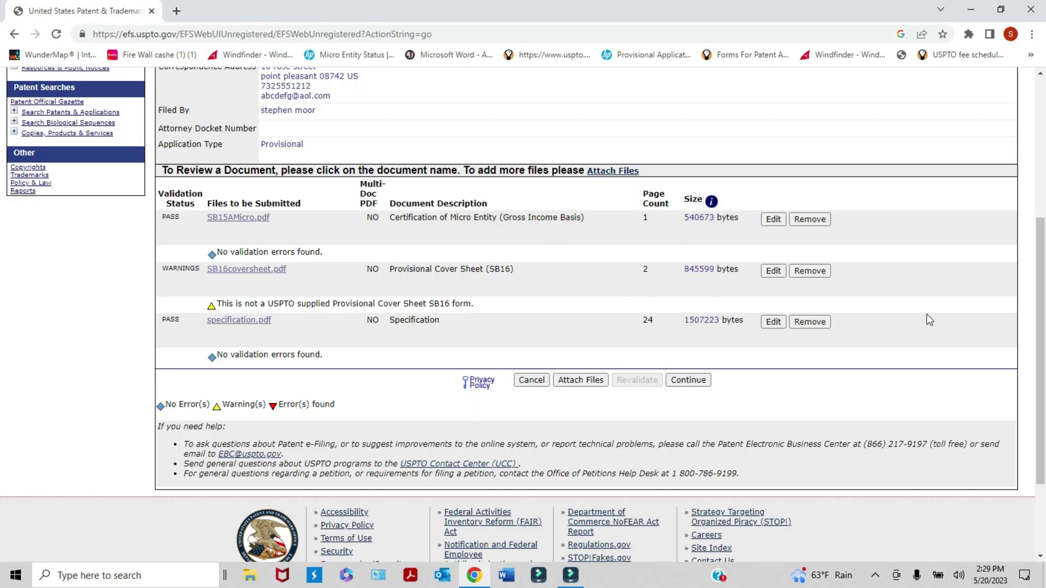
drag(1041, 305, 1041, 333)
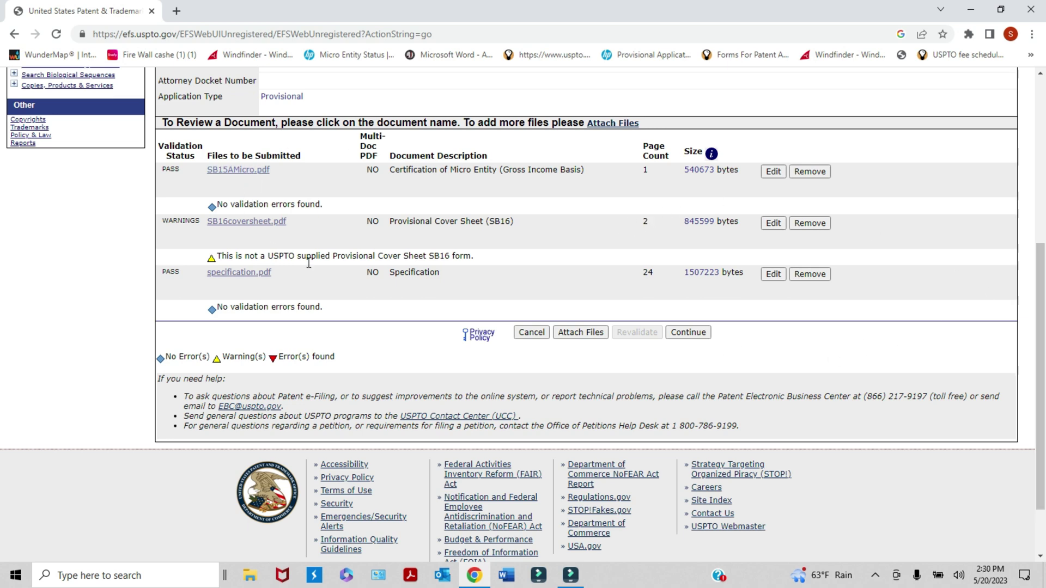
click(690, 332)
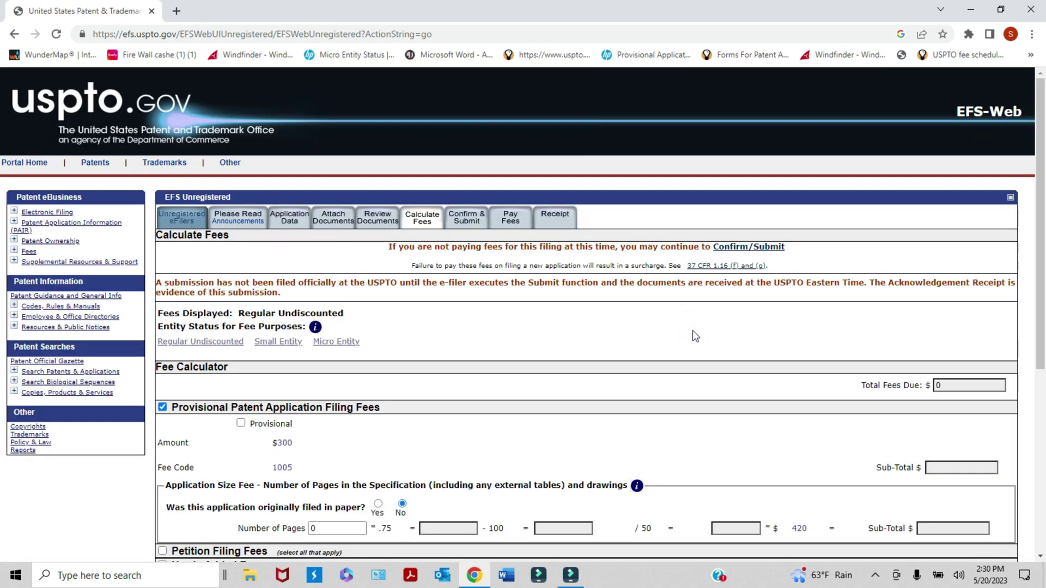
scroll(1042, 229, down, 2)
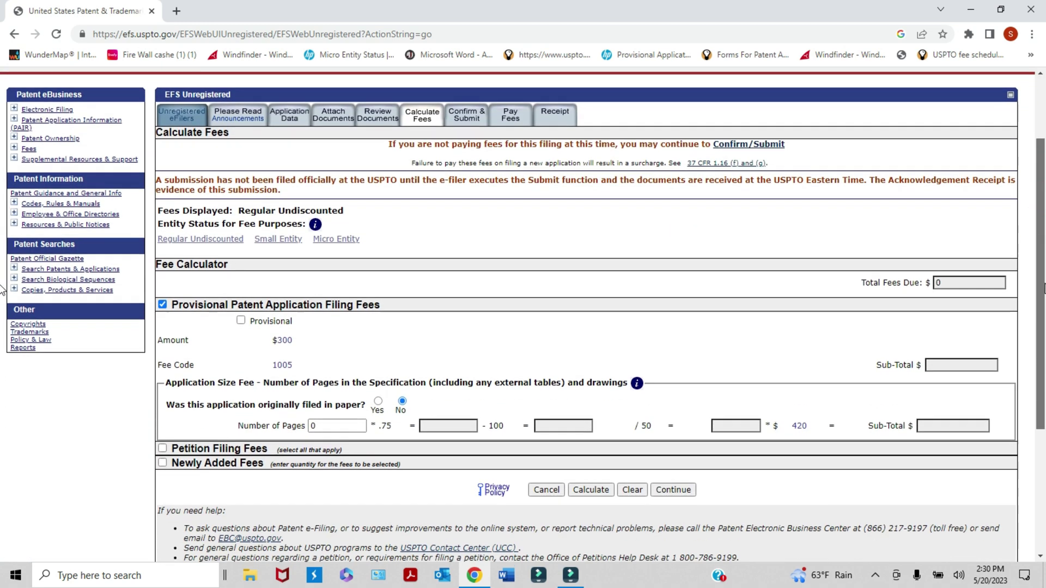
scroll(2, 294, down, 1)
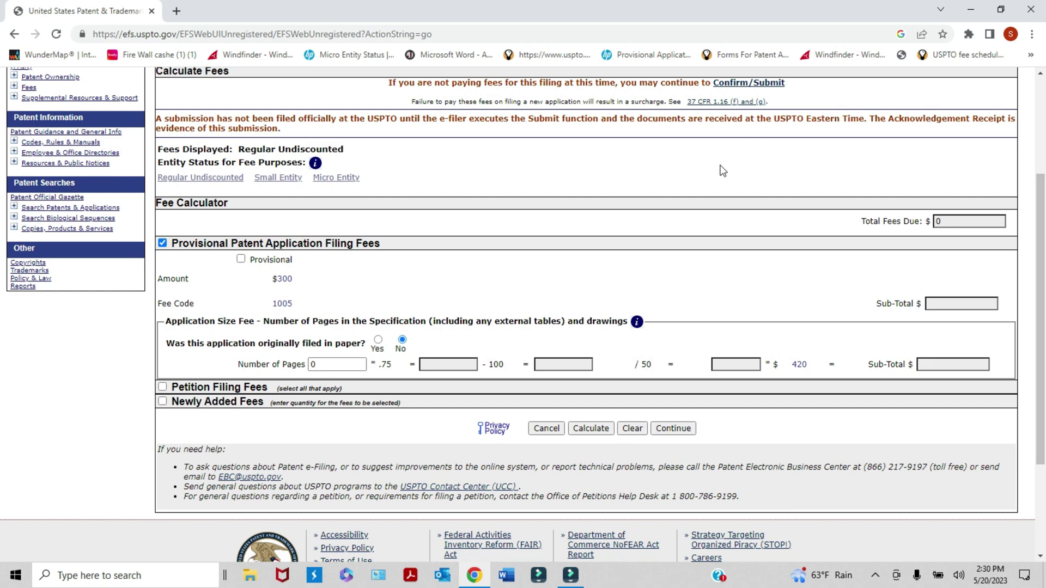
- Switch fees to Micro Entity, tick the $60 Provisional filing fee (code 3005), and continue
click(657, 147)
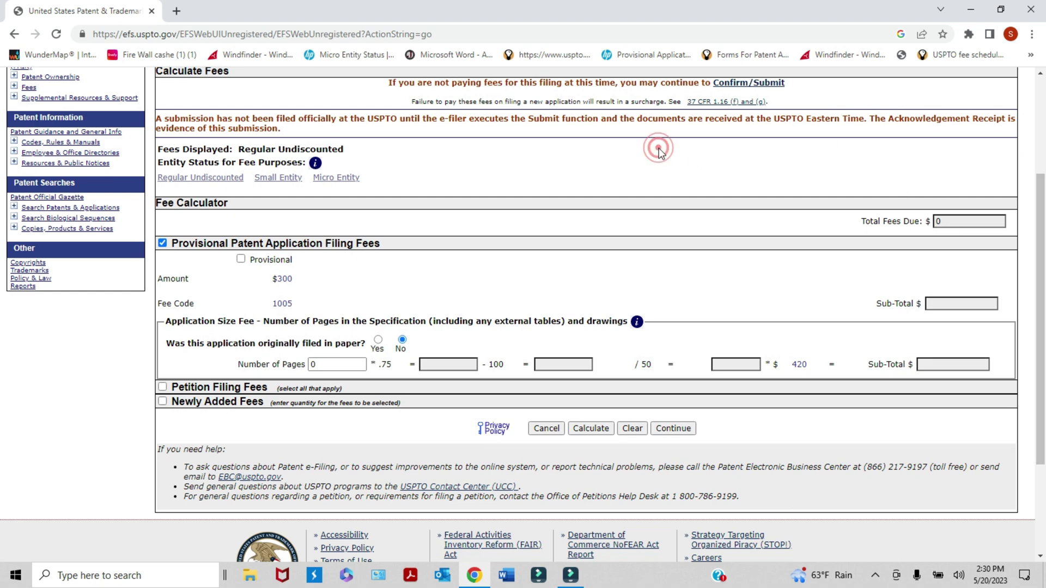
click(345, 181)
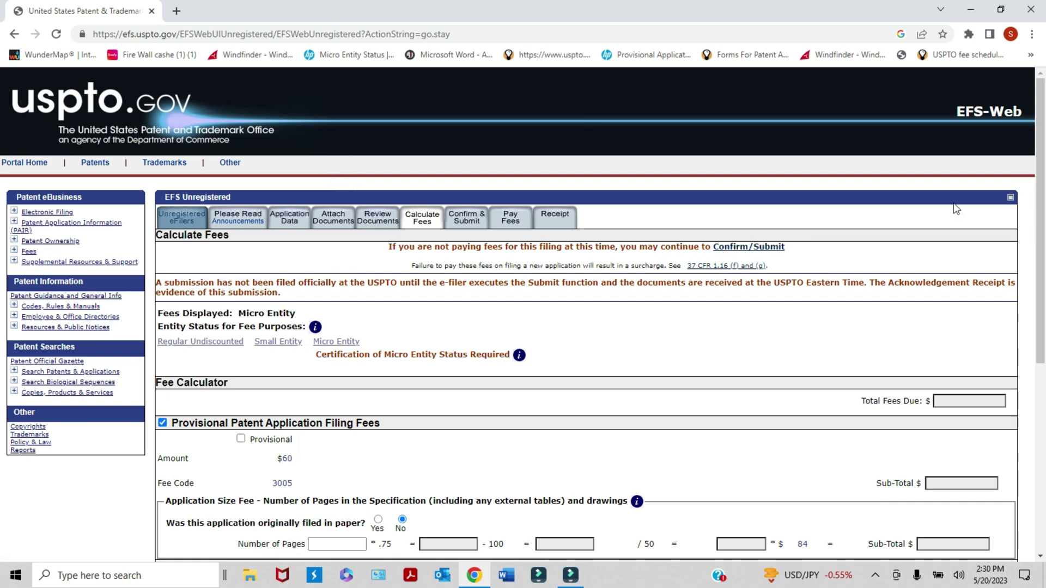
scroll(1030, 281, down, 3)
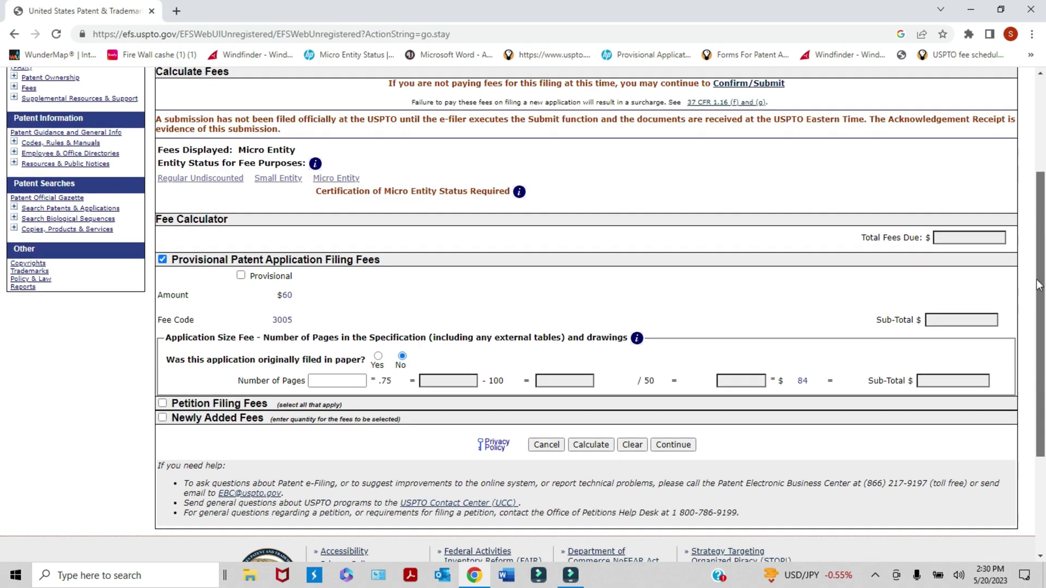
scroll(591, 168, down, 1)
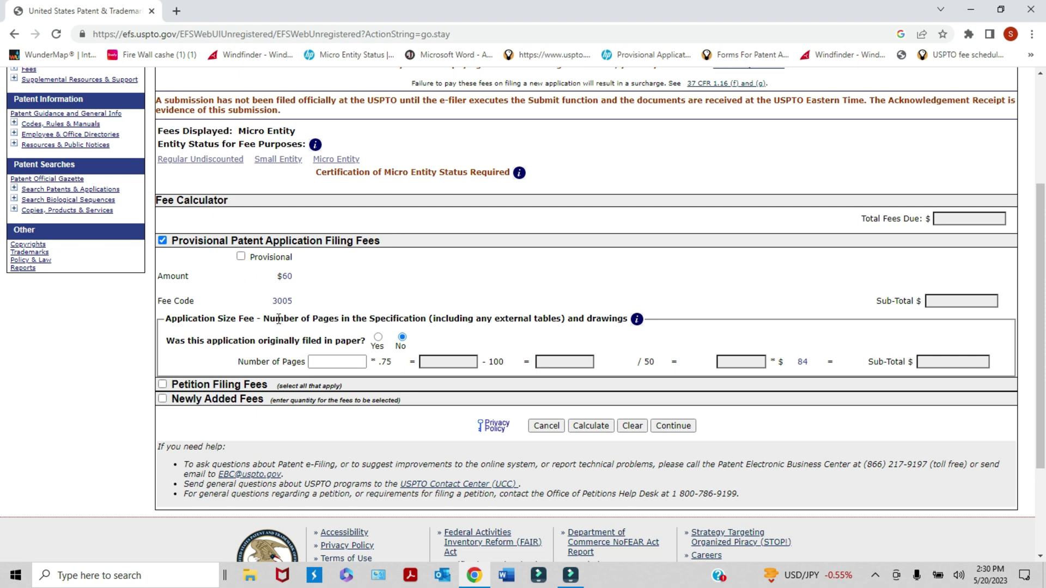
click(241, 256)
click(674, 426)
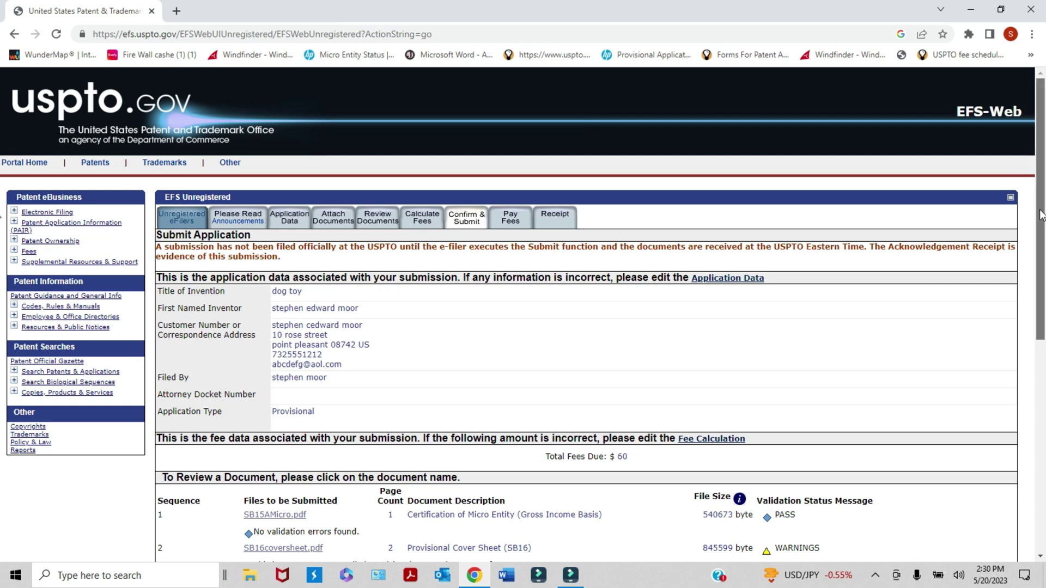
- Review the dog toy application data, $60 due and four PDFs, then submit it
drag(1041, 214, 1038, 286)
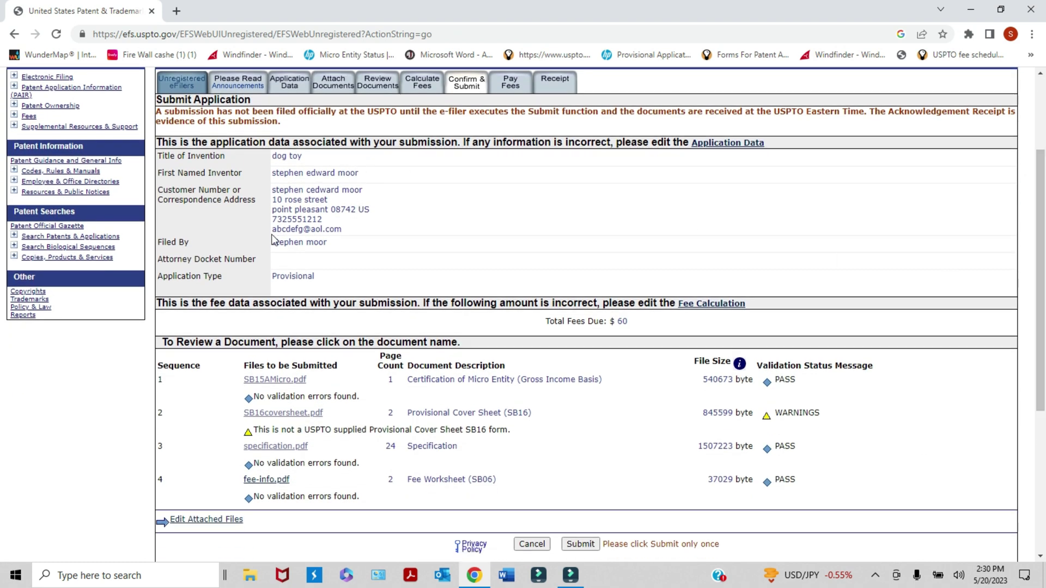
drag(1039, 242, 881, 298)
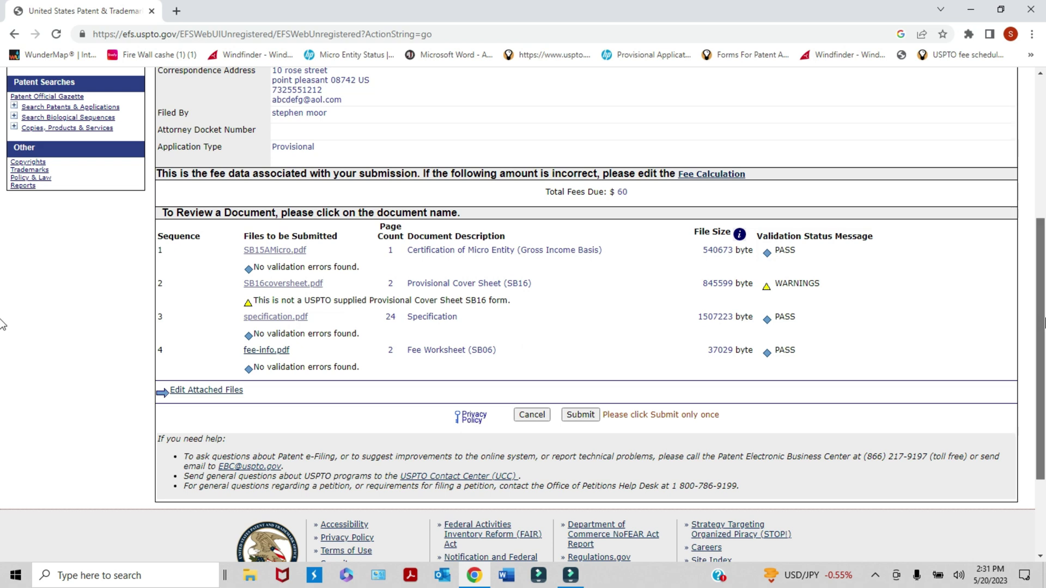
drag(1042, 319, 1043, 342)
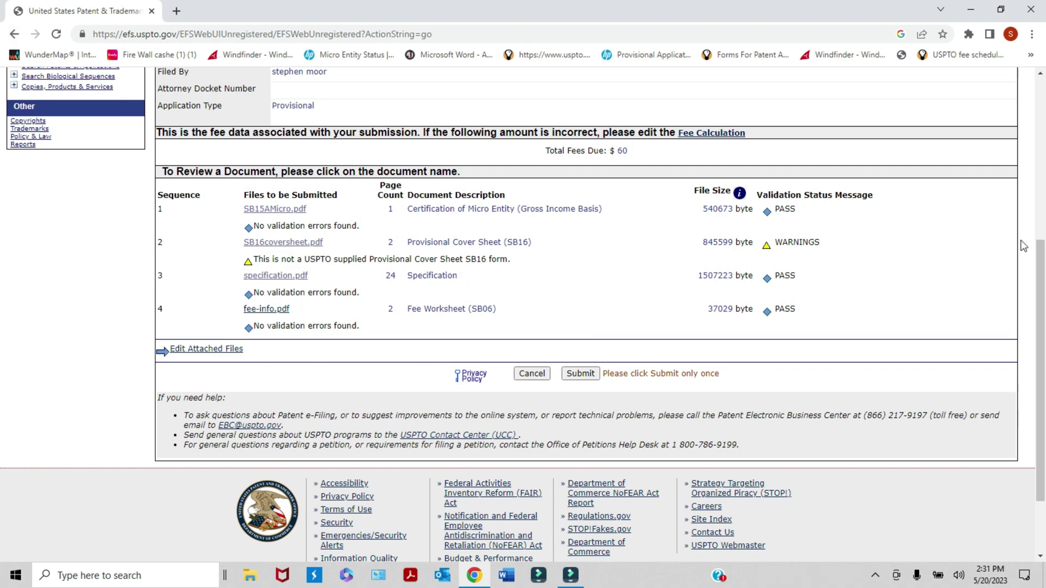
drag(1038, 283, 1038, 332)
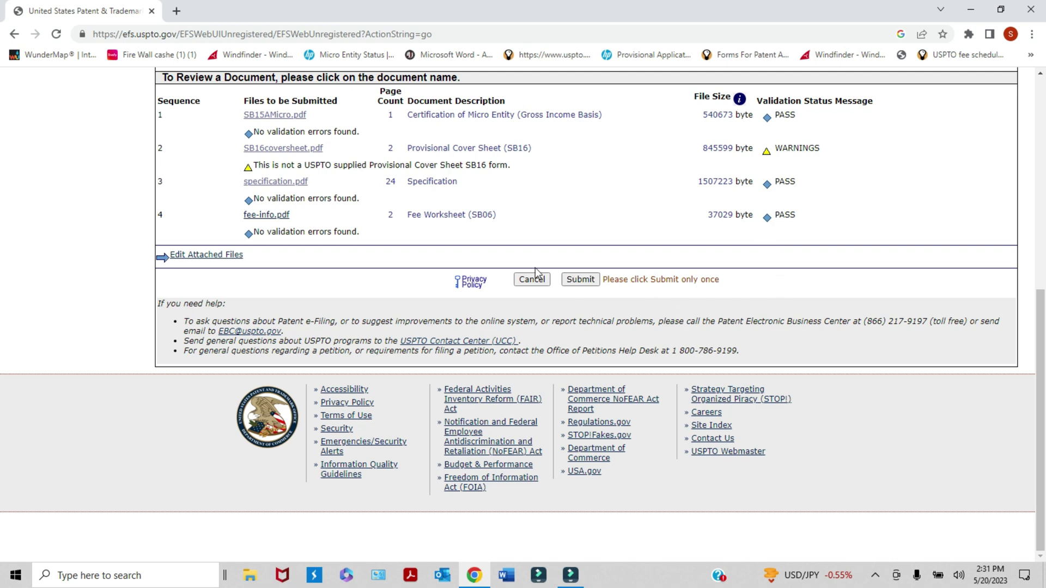
click(587, 282)
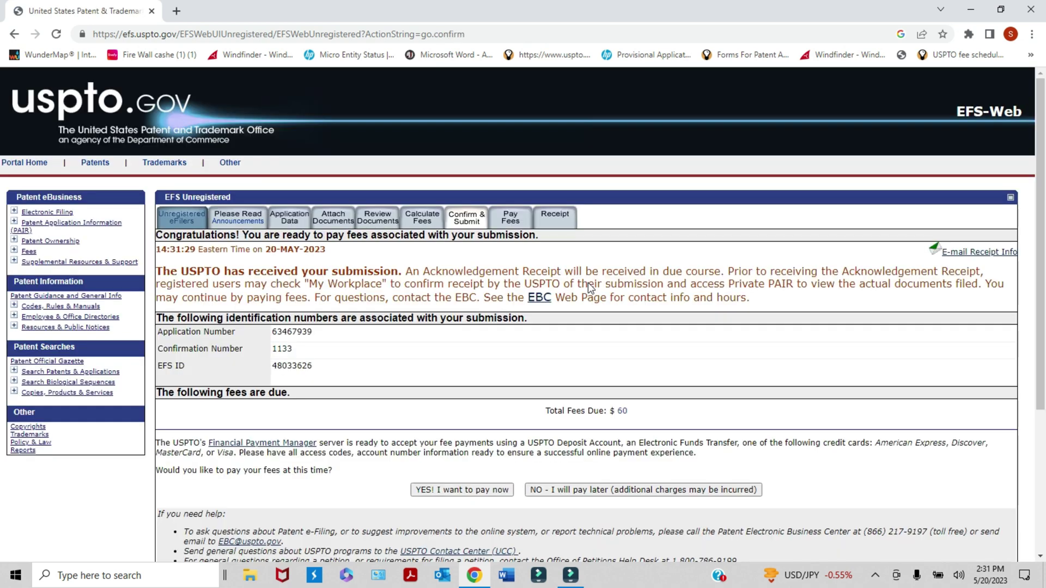
- Review the issued application, confirmation and EFS ID numbers and the $60 total fees due
scroll(1032, 287, down, 2)
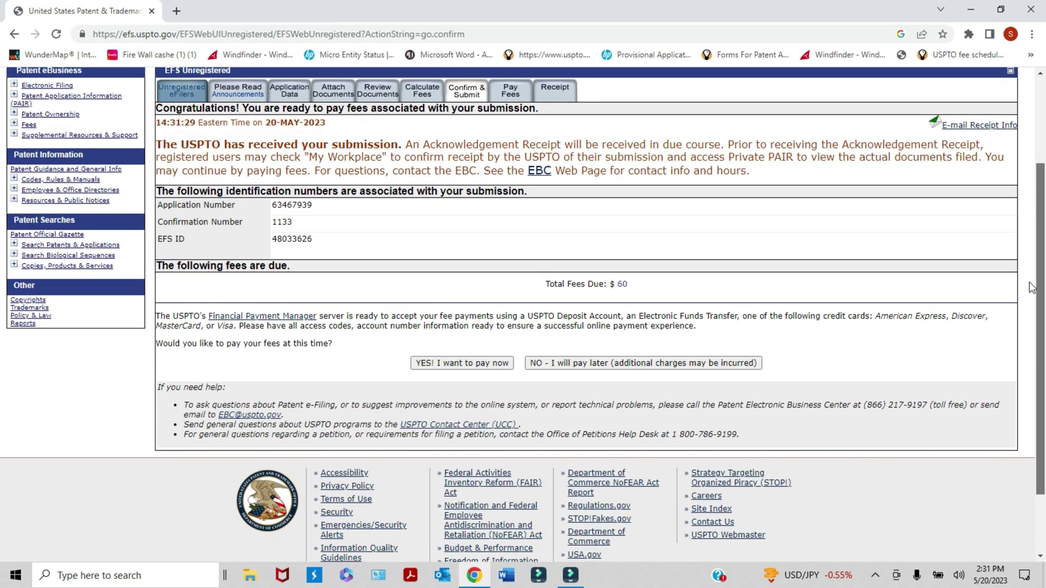
scroll(1031, 287, down, 1)
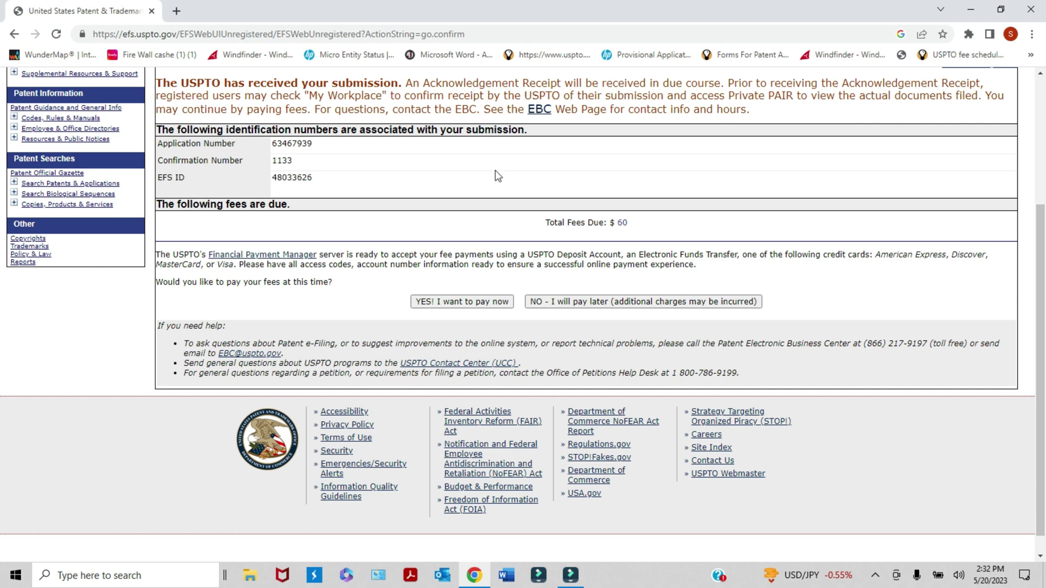
drag(1040, 250, 1041, 256)
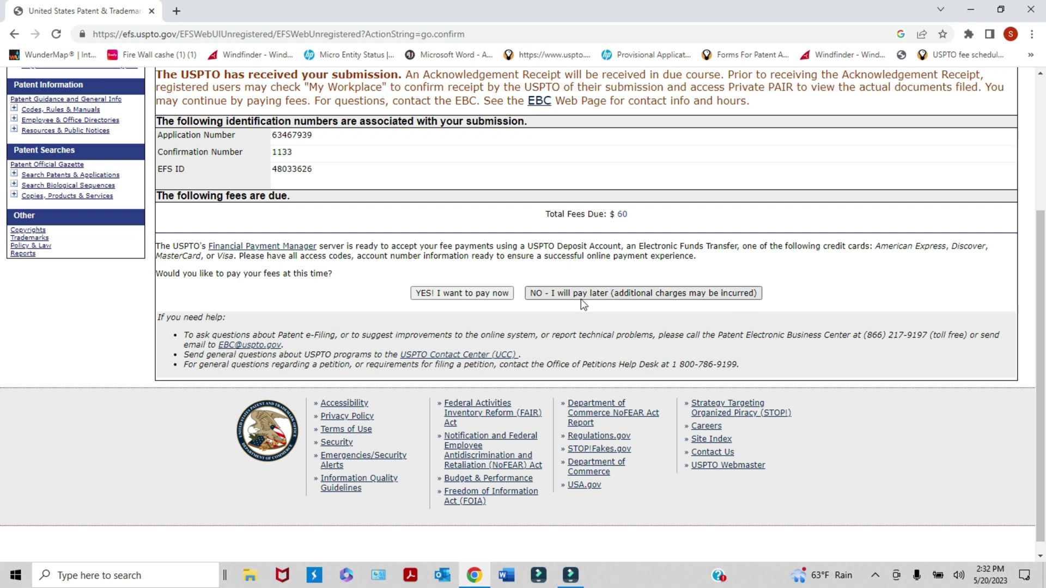
click(796, 290)
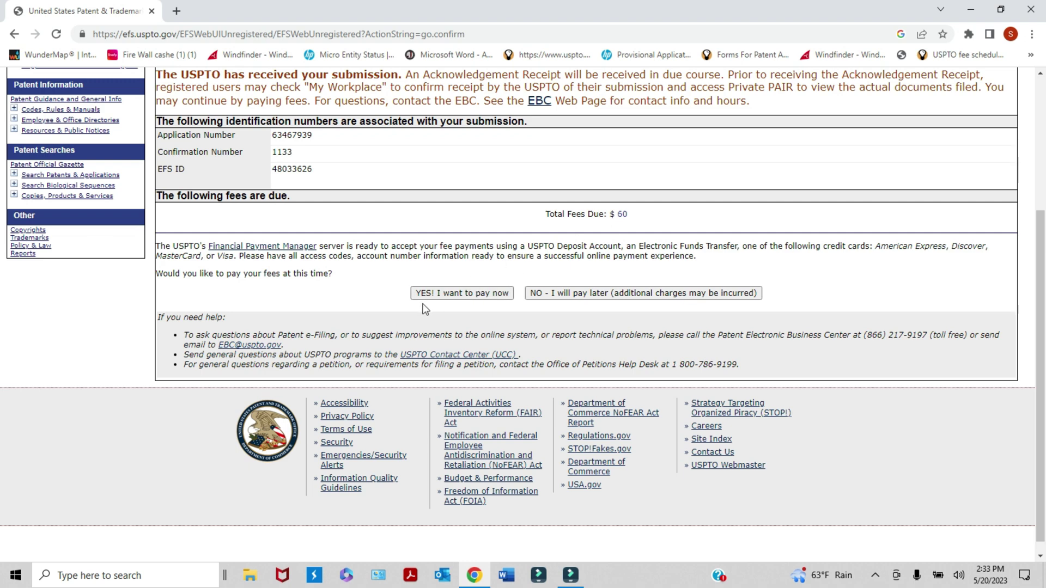
- Choose 'YES! I want to pay now' and scroll to the Payment Method section for the $60 fee
click(459, 294)
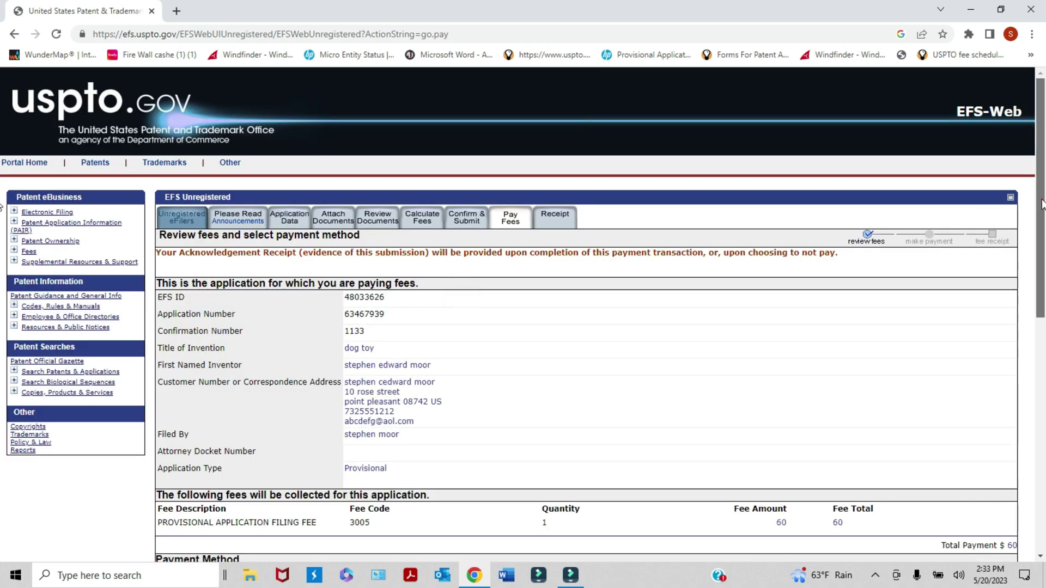
drag(1042, 204, 1044, 275)
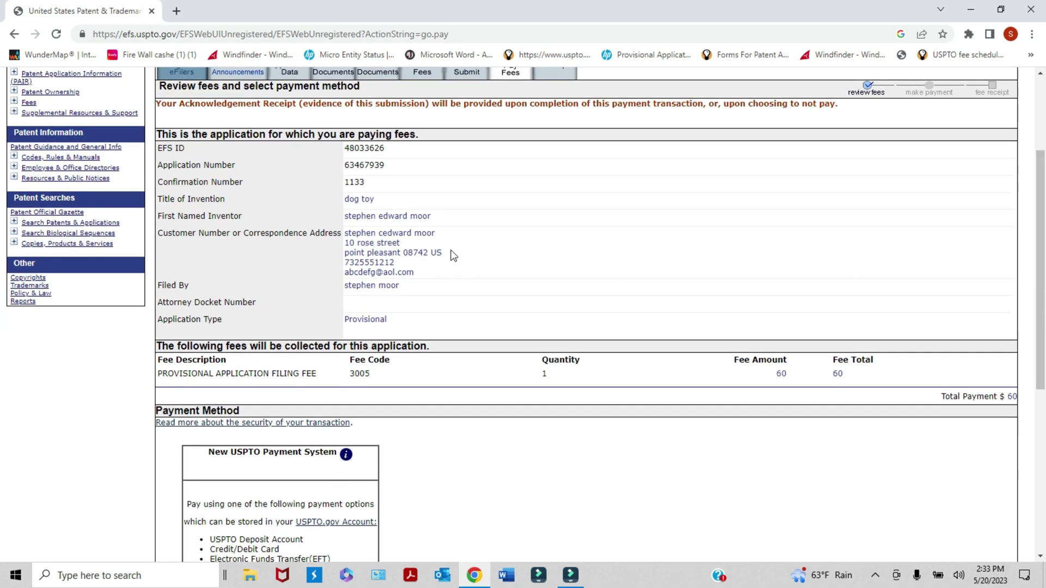
drag(1042, 258, 1042, 305)
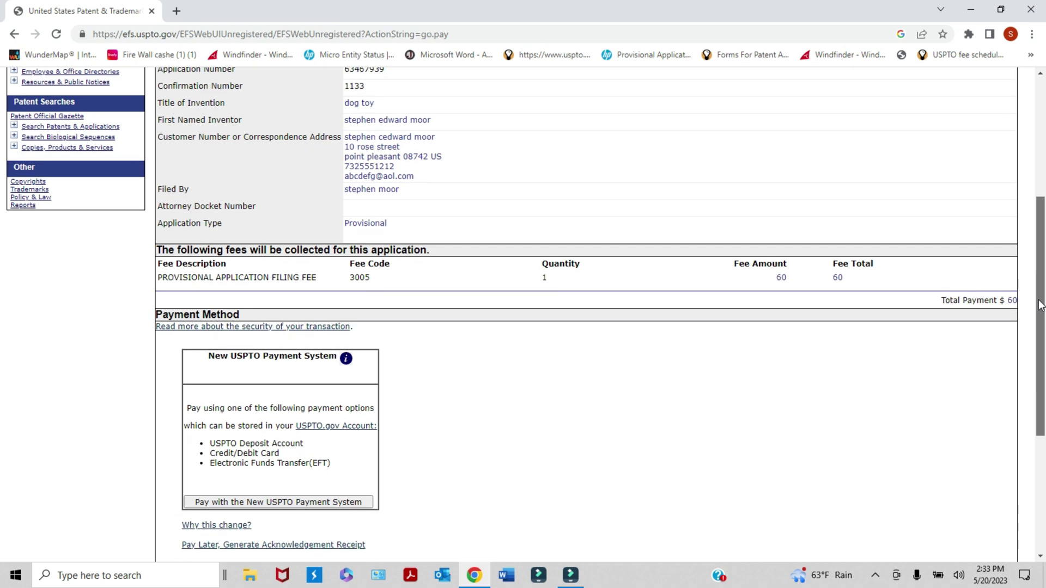
drag(1041, 307, 1040, 327)
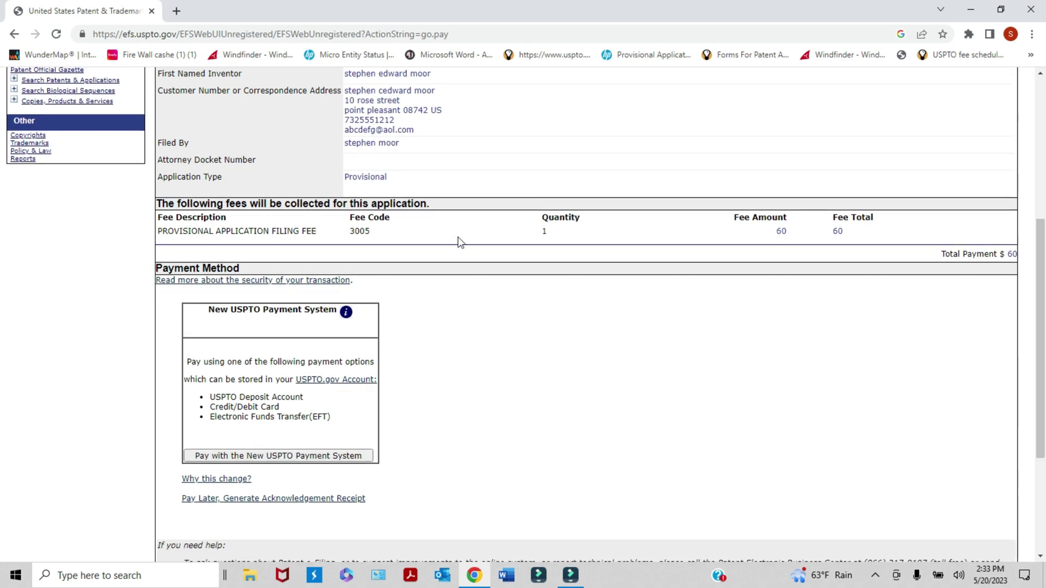
drag(1041, 248, 1040, 314)
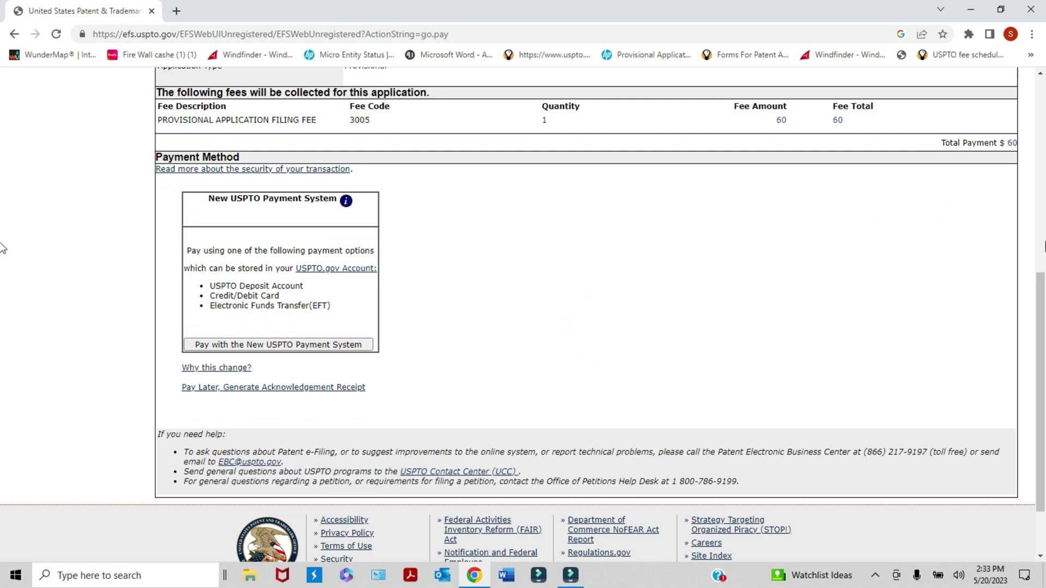
drag(1041, 272, 1038, 296)
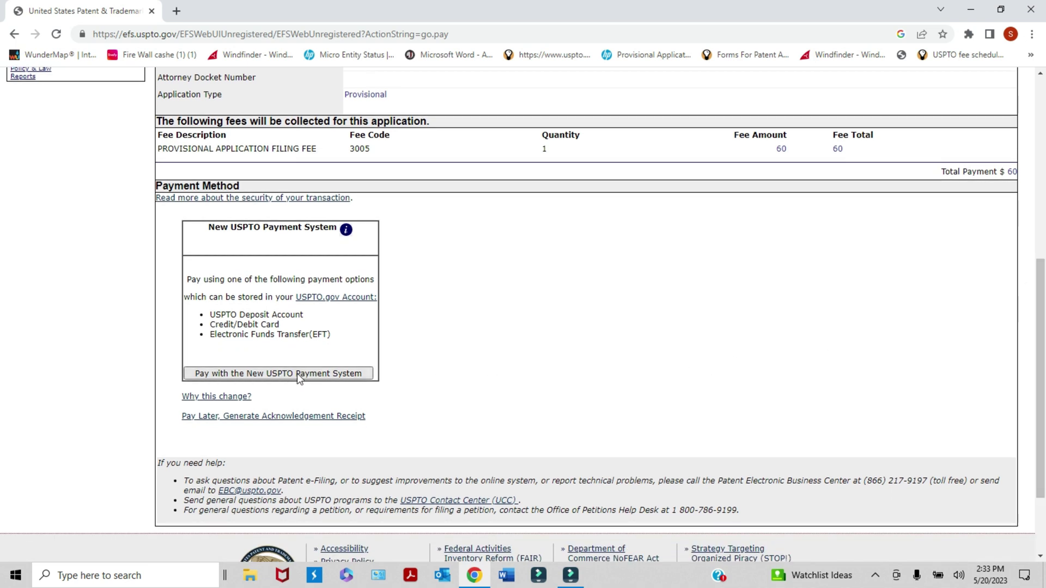
click(406, 373)
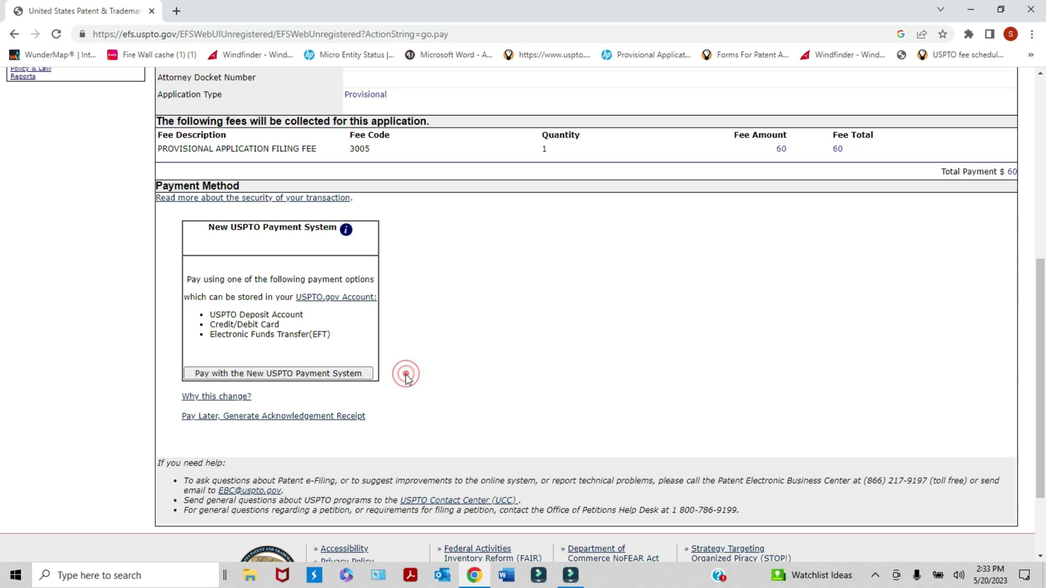
- Open the new USPTO Payment System's Make Payment page, browse it, then return to Google's uspto results
click(346, 374)
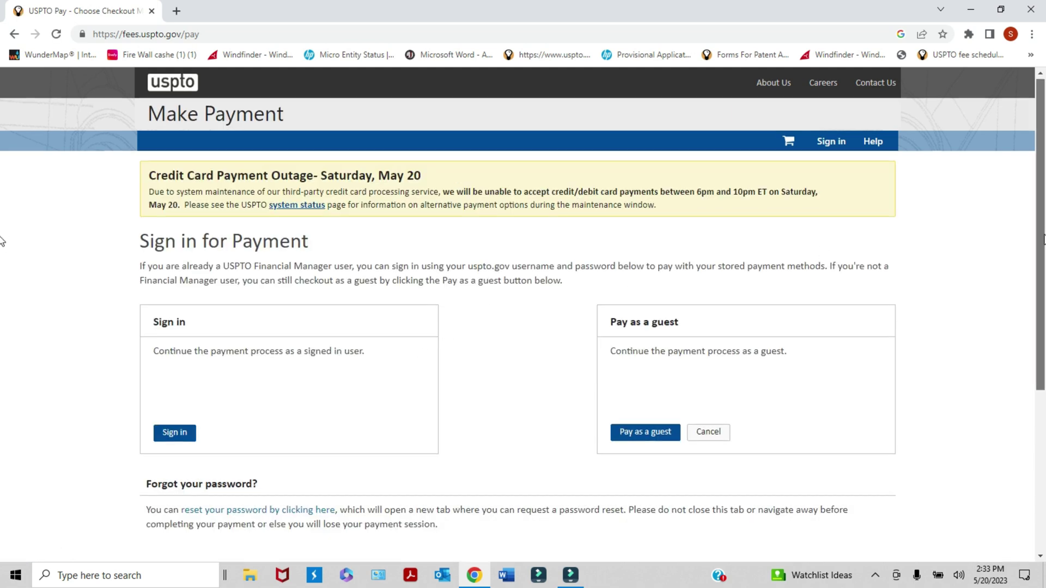
scroll(2, 241, down, 2)
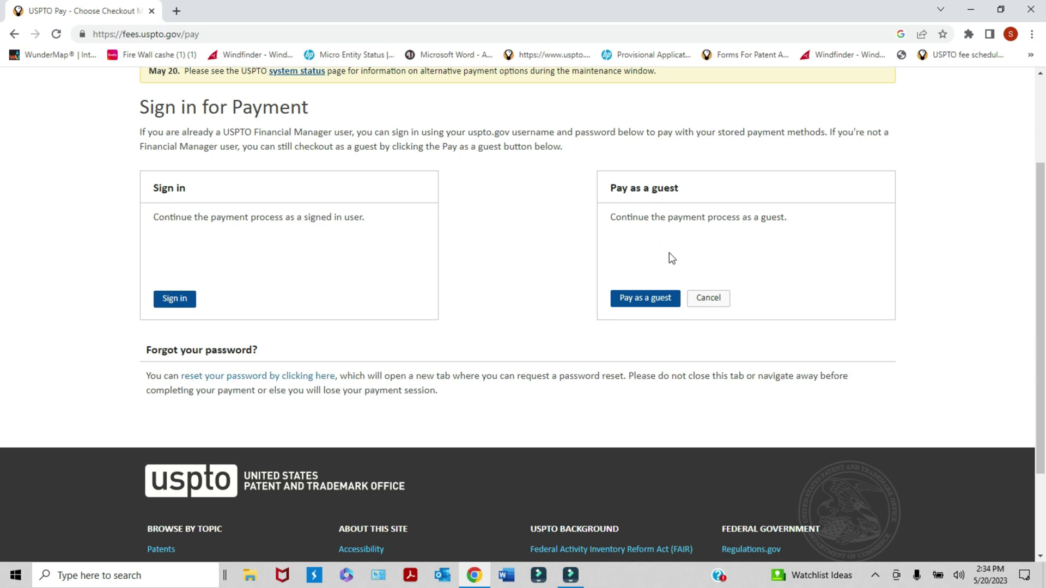
scroll(2, 240, up, 2)
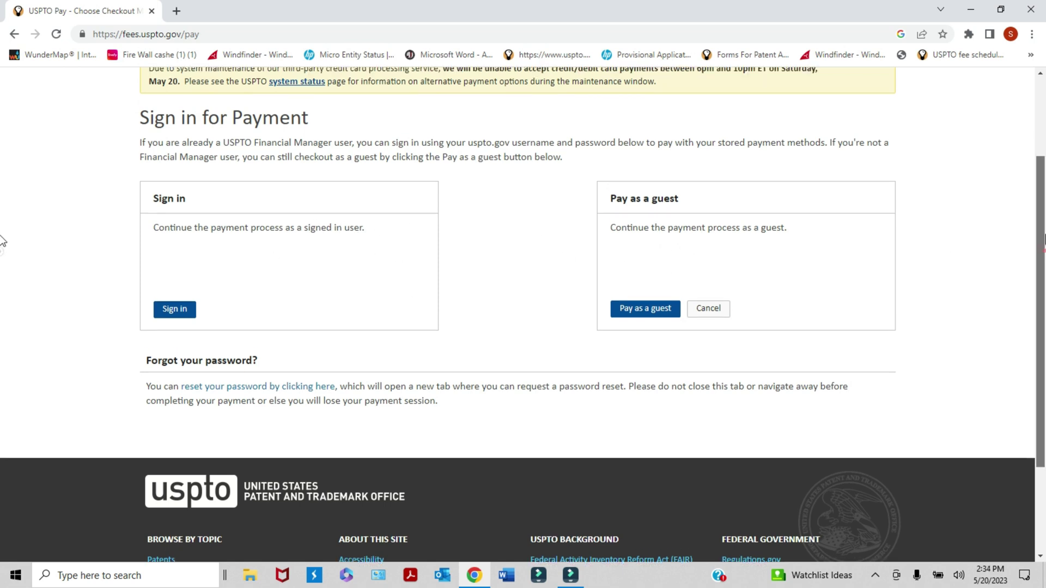
scroll(1, 239, up, 3)
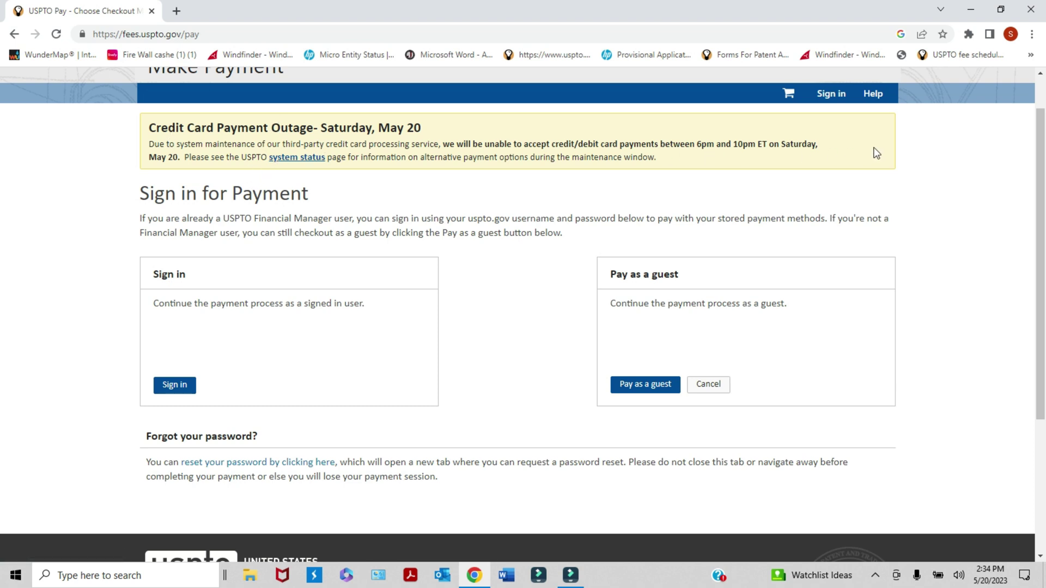
scroll(3, 343, up, 1)
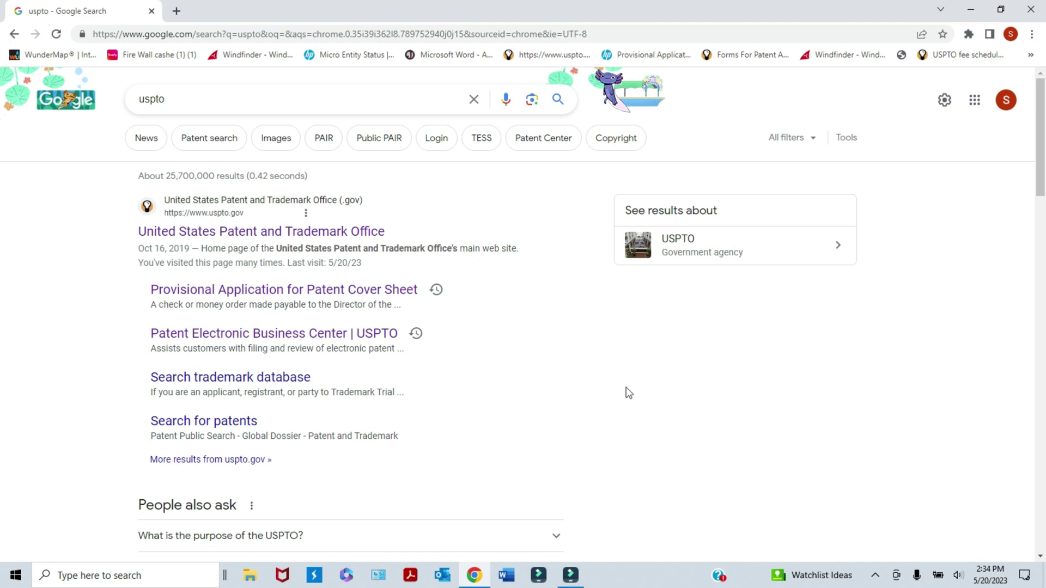
- Go from the USPTO result through Patents and 'Apply for a patent' to EFS-Web Unregistered sign-on
click(273, 233)
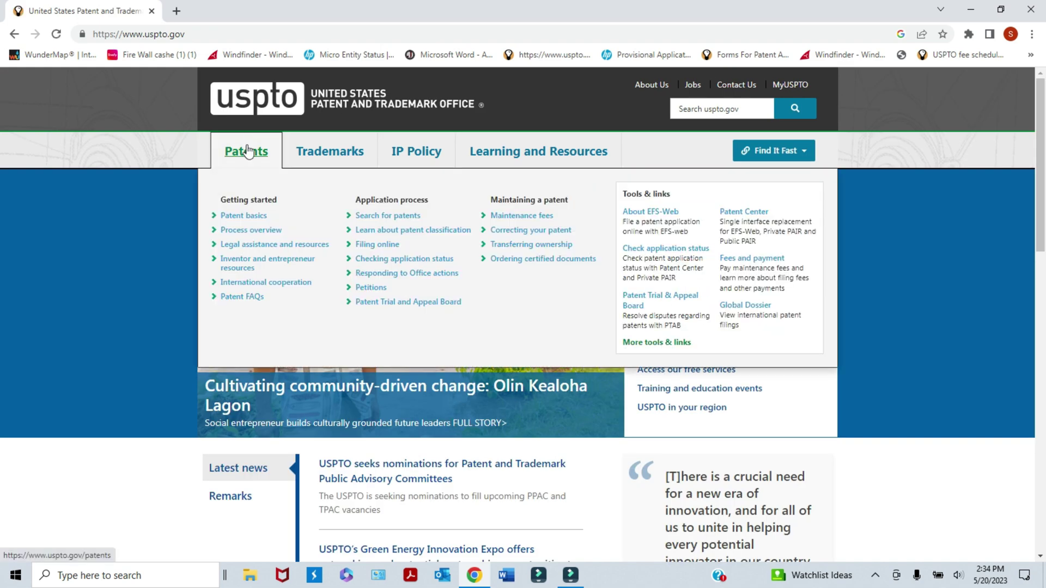
click(248, 152)
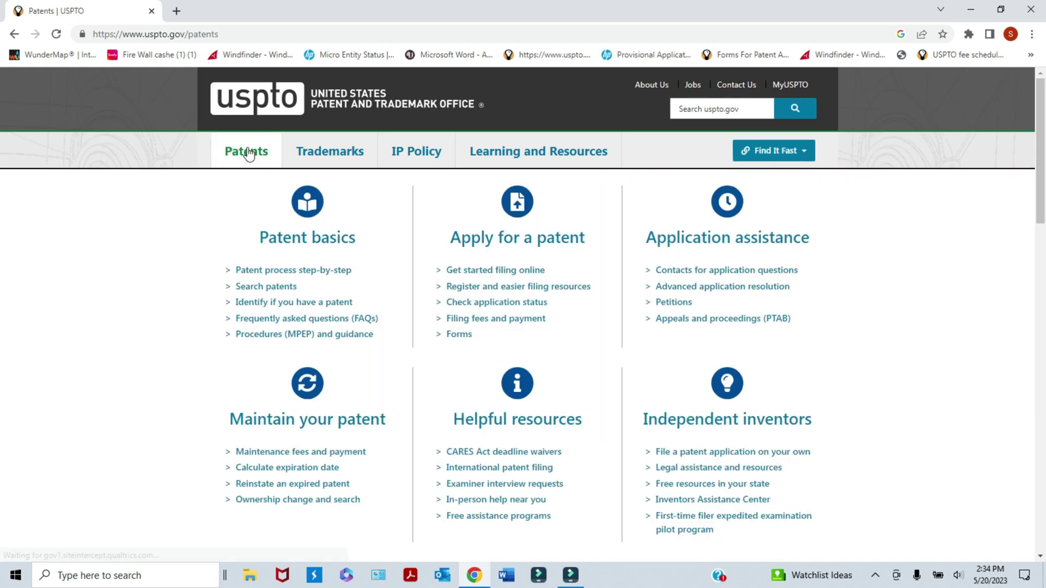
click(481, 243)
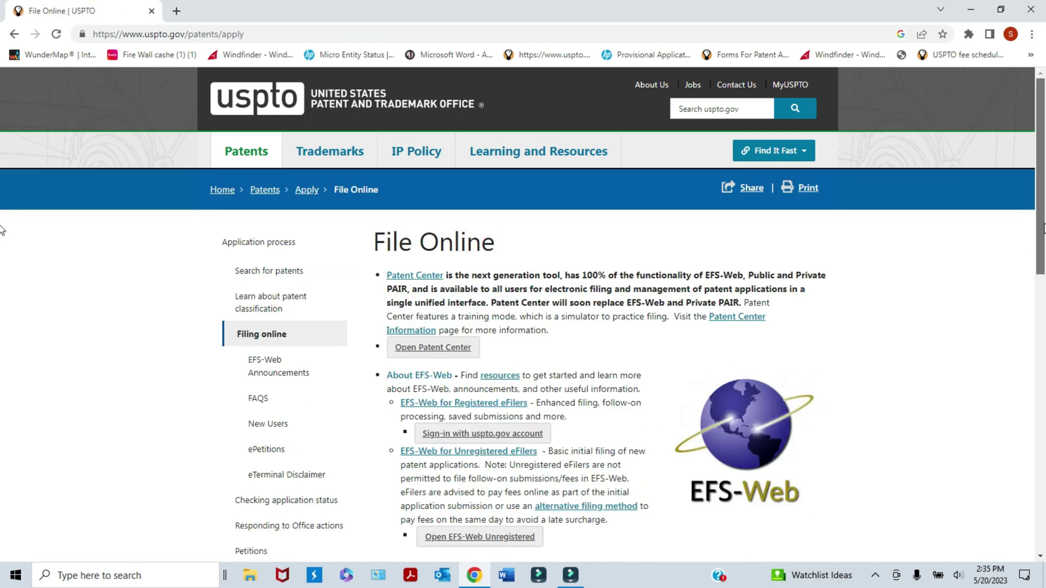
scroll(669, 363, down, 3)
click(513, 365)
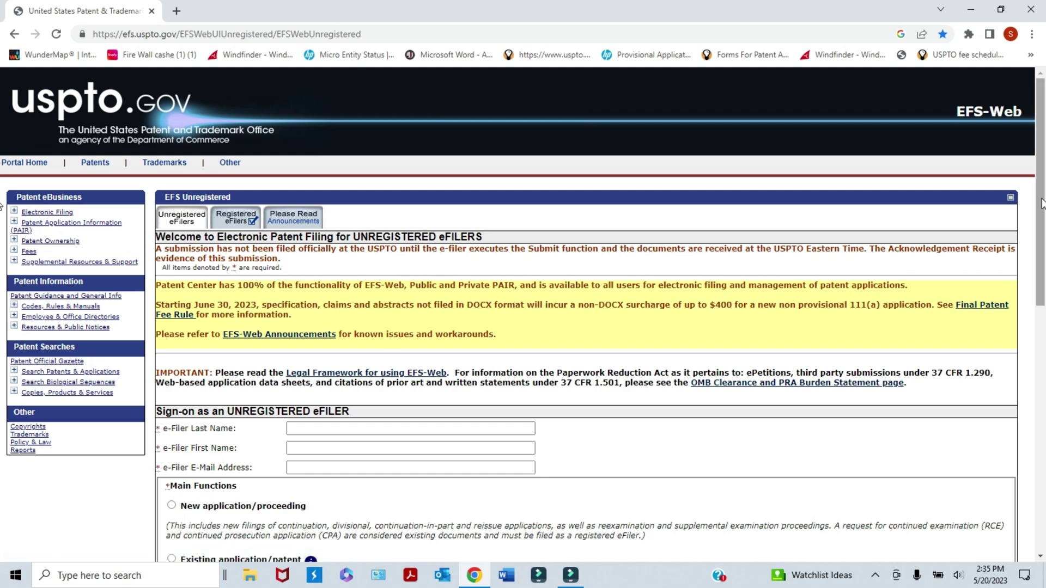
mouse_move(1039, 199)
mouse_down()
mouse_move(1043, 333)
mouse_move(1044, 203)
mouse_up()
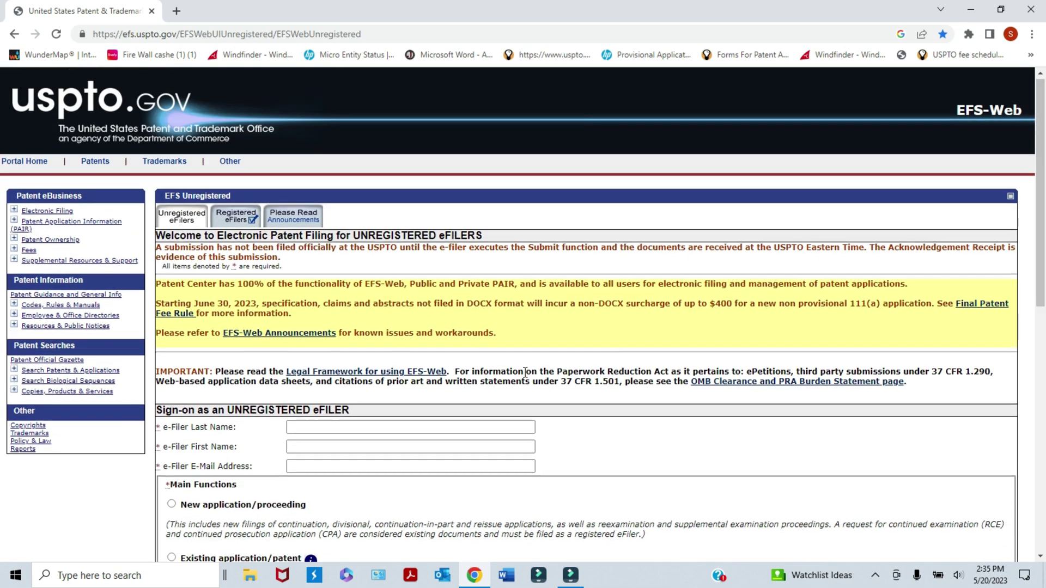